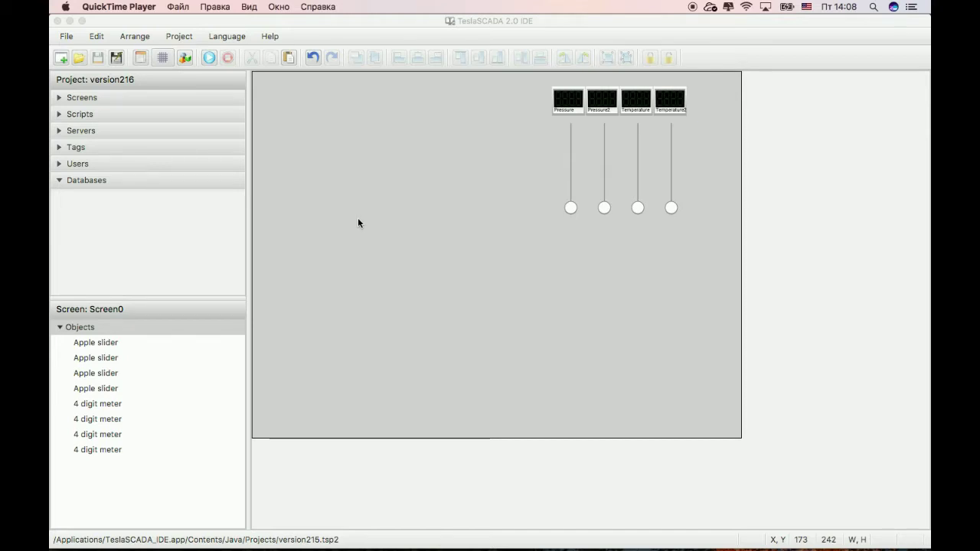
pyautogui.rightClick(143, 221)
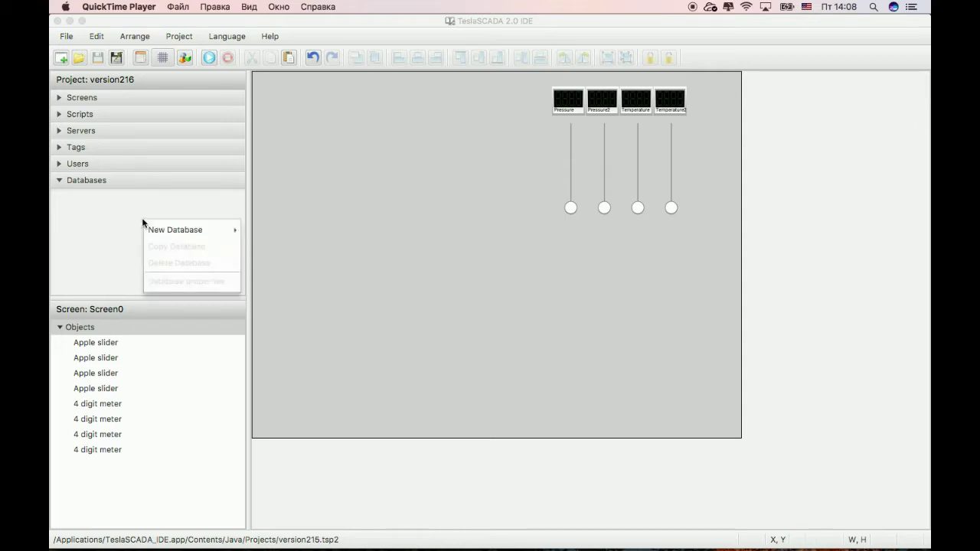
pyautogui.moveTo(163, 228)
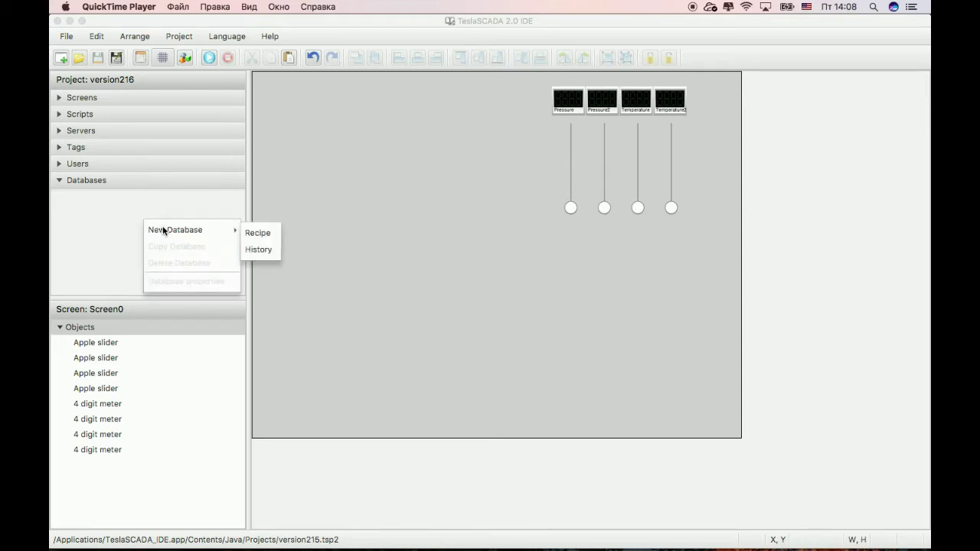
pyautogui.click(237, 214)
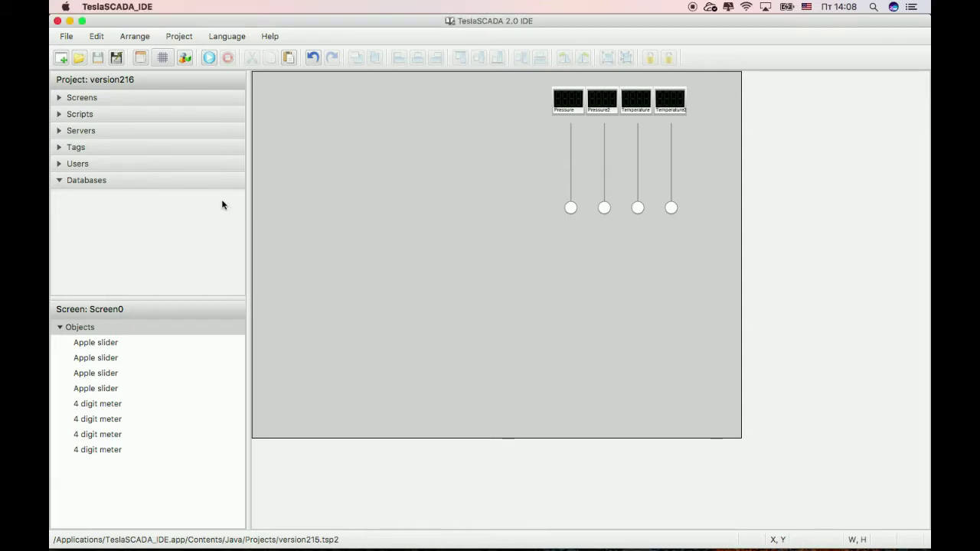
# - Check the history settings of the Pressure2 tag and accept its properties
pyautogui.click(69, 148)
pyautogui.doubleClick(82, 182)
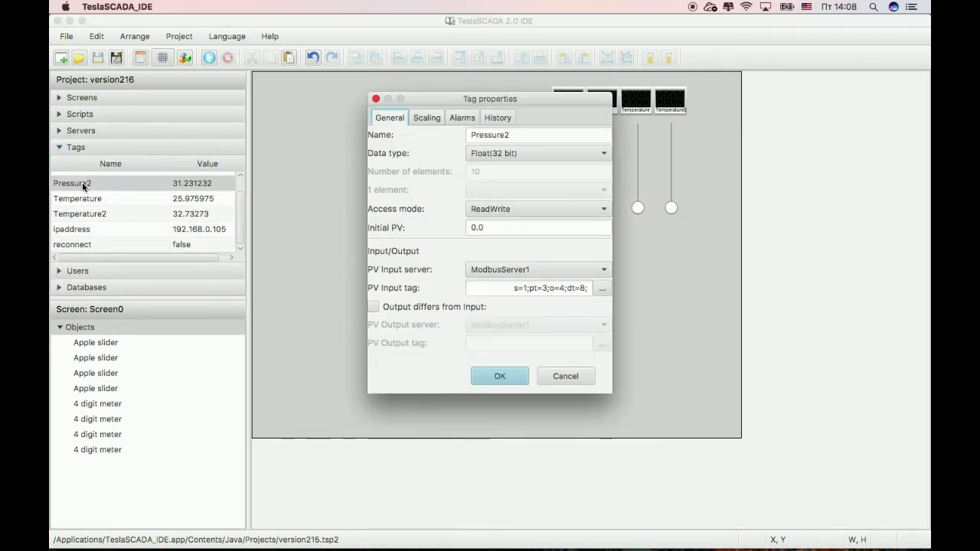
pyautogui.click(497, 117)
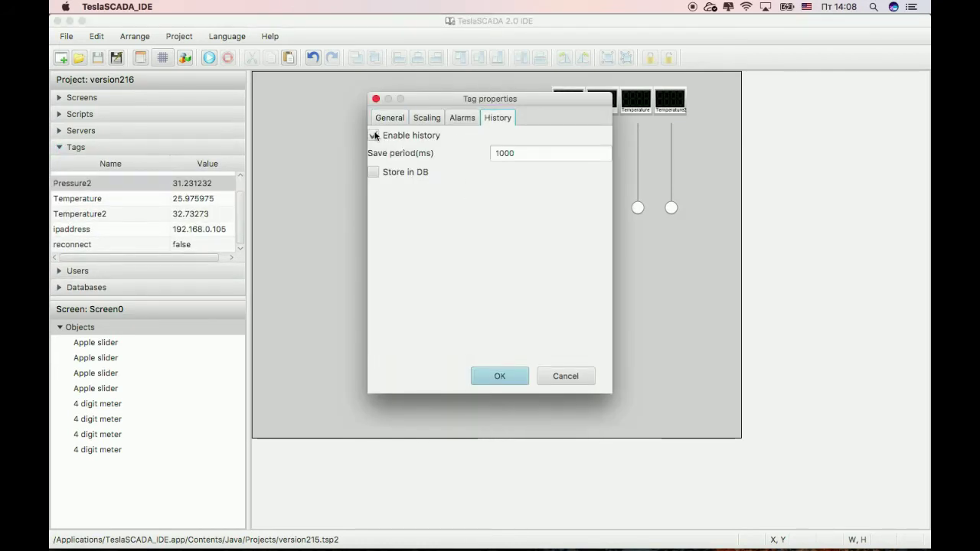
pyautogui.click(502, 375)
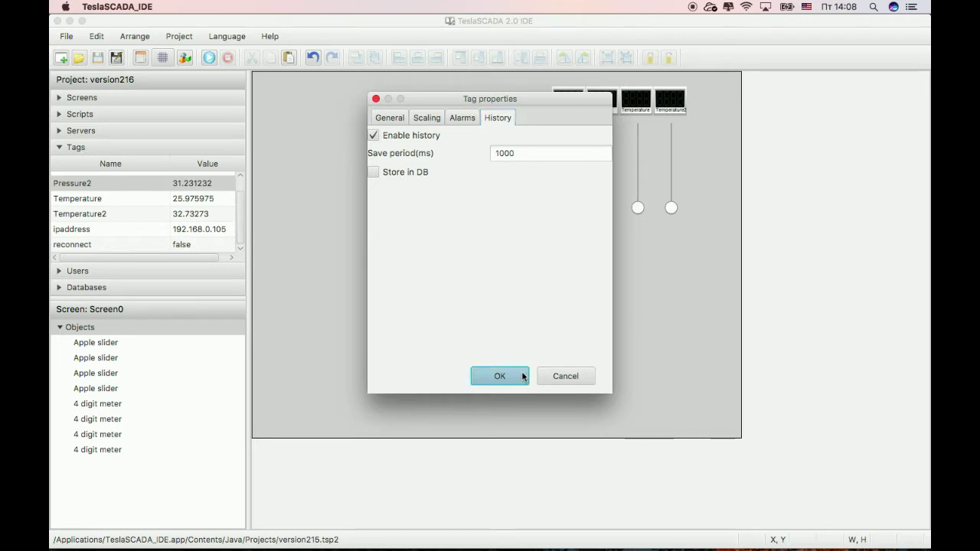
# - Create a new history database in the project
pyautogui.click(87, 287)
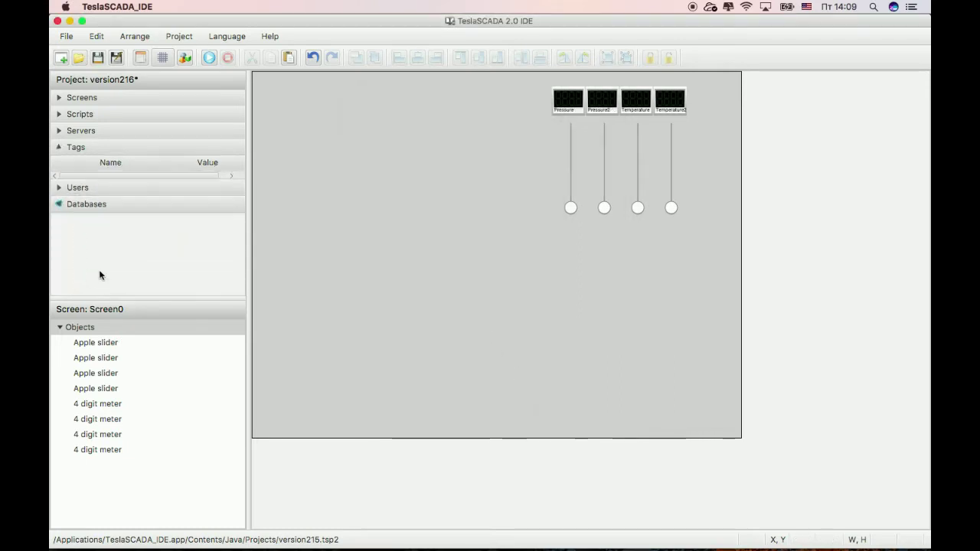
pyautogui.rightClick(115, 232)
pyautogui.moveTo(120, 238)
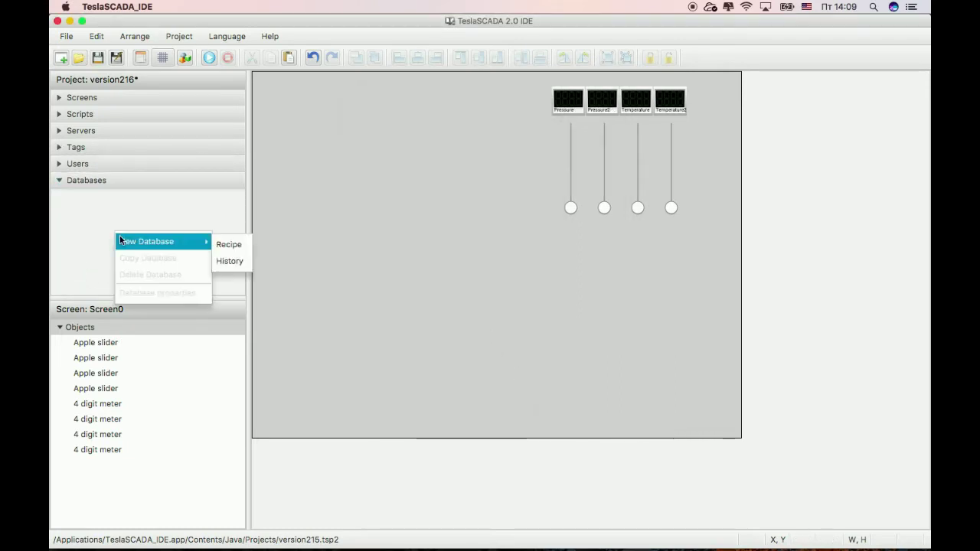
pyautogui.click(230, 260)
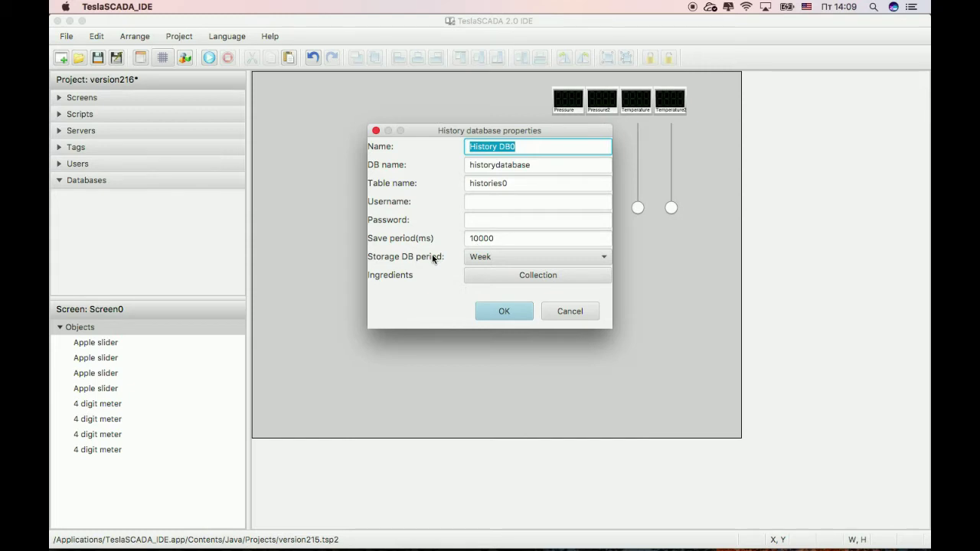
# - Add the Pressure tag to the history database's collection with name pressure, DB column name Pressure and unit KPa
pyautogui.click(519, 275)
pyautogui.doubleClick(578, 181)
pyautogui.write('pressure')
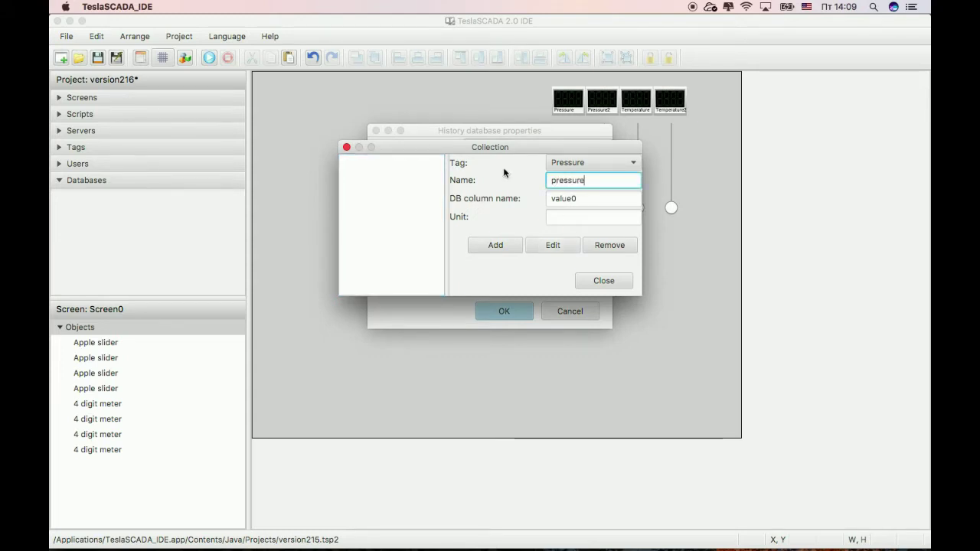
pyautogui.doubleClick(586, 198)
pyautogui.write('Pr')
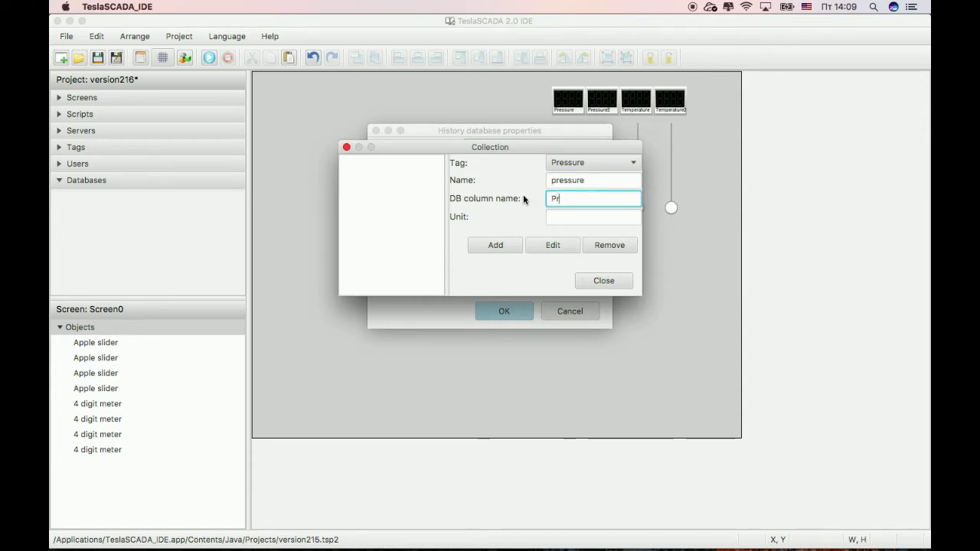
pyautogui.write('essure')
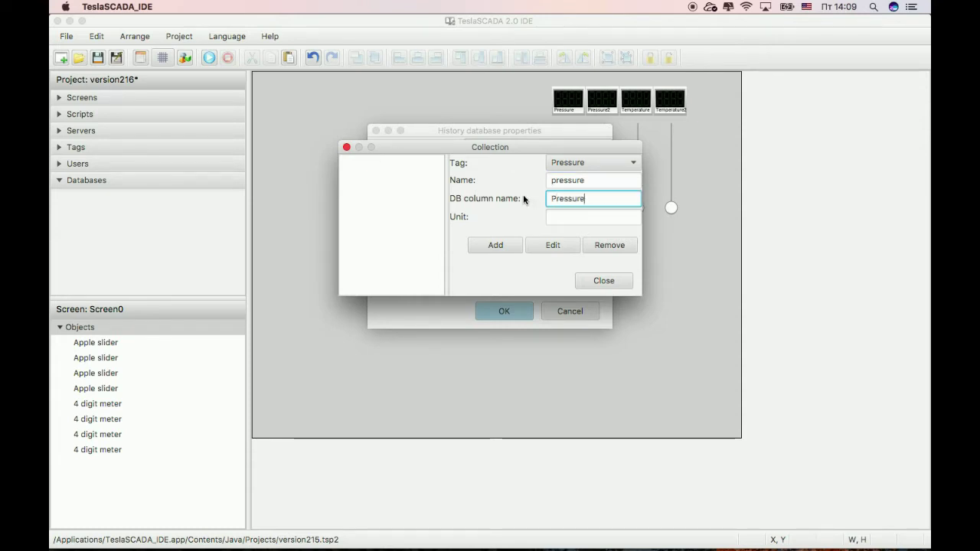
pyautogui.click(554, 218)
pyautogui.write('kPa')
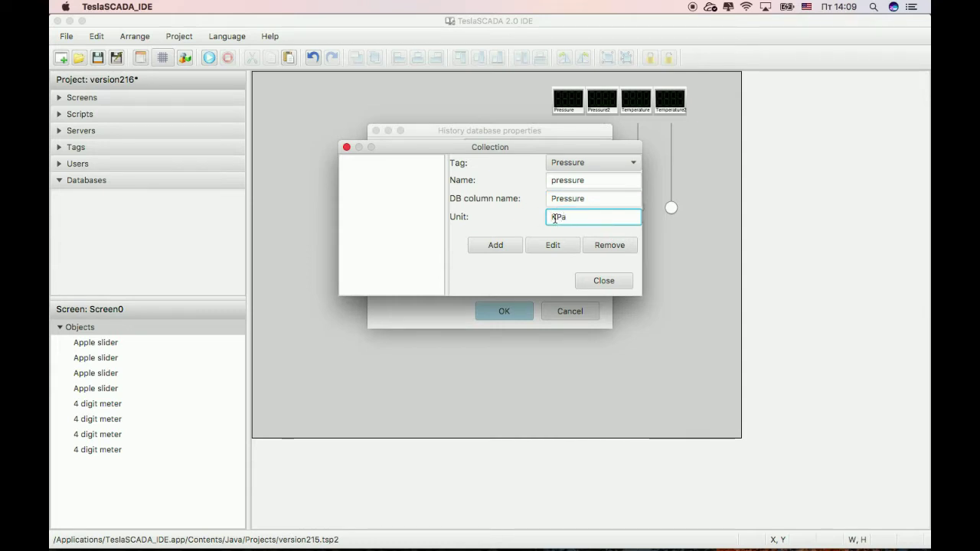
pyautogui.click(498, 251)
# - Add the Pressure2 tag to the collection with name pressure2 and DB column name Pressure2
pyautogui.click(586, 162)
pyautogui.click(586, 193)
pyautogui.click(587, 182)
pyautogui.write('2')
pyautogui.click(587, 199)
pyautogui.write('2')
pyautogui.click(499, 247)
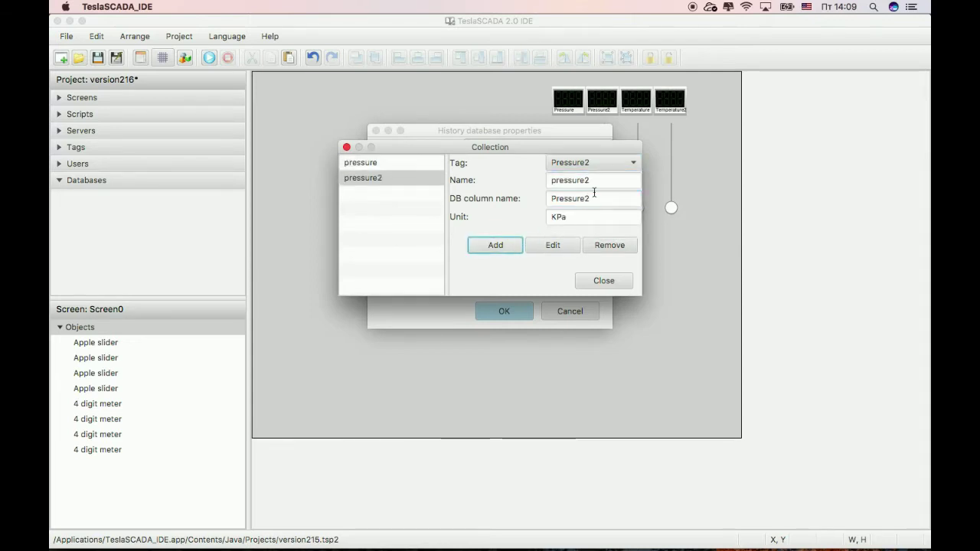
# - Add the Temperature tag to the collection with name temperature, DB column name temperature and unit C
pyautogui.click(597, 163)
pyautogui.click(575, 209)
pyautogui.doubleClick(590, 181)
pyautogui.write('te')
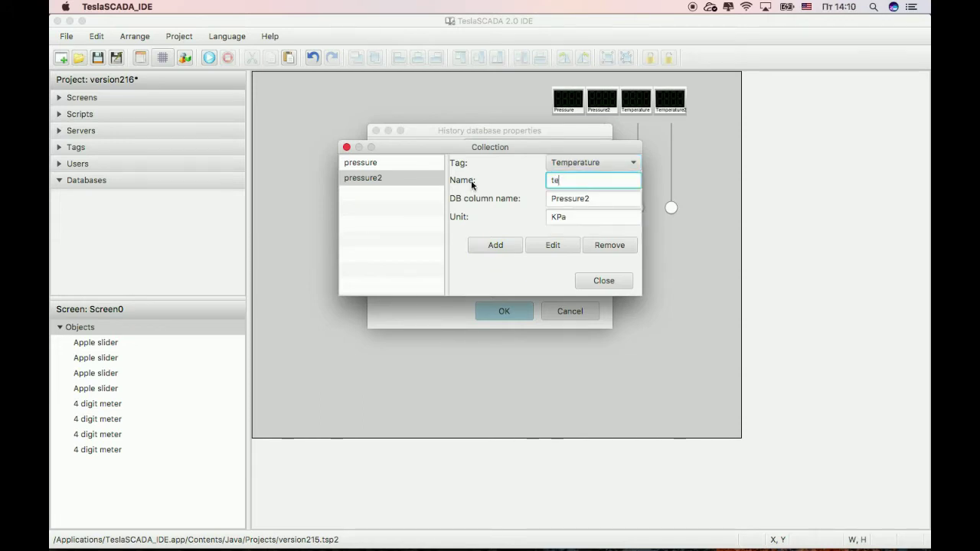
pyautogui.write('mperature')
pyautogui.press('Tab')
pyautogui.write('temperate')
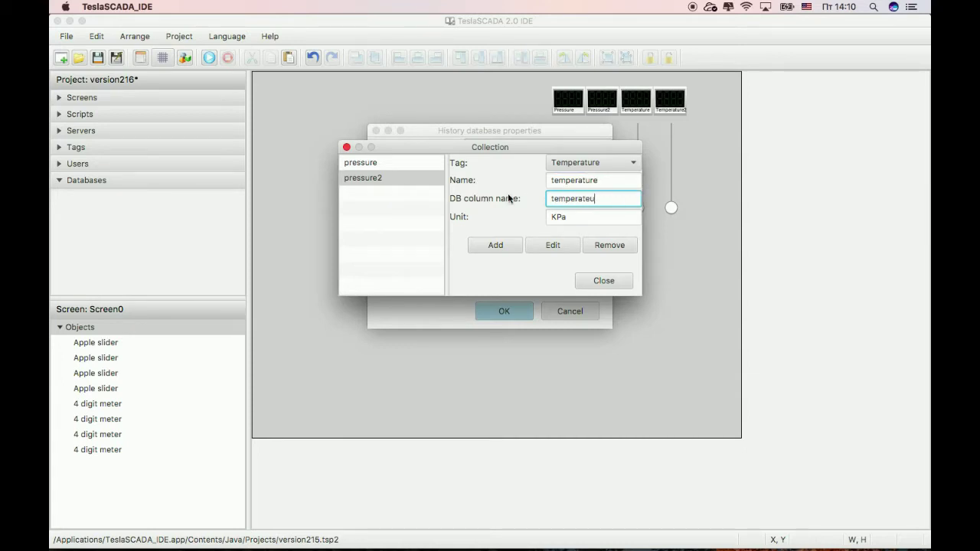
pyautogui.write('re')
pyautogui.press('Tab')
pyautogui.write('C')
pyautogui.click(505, 244)
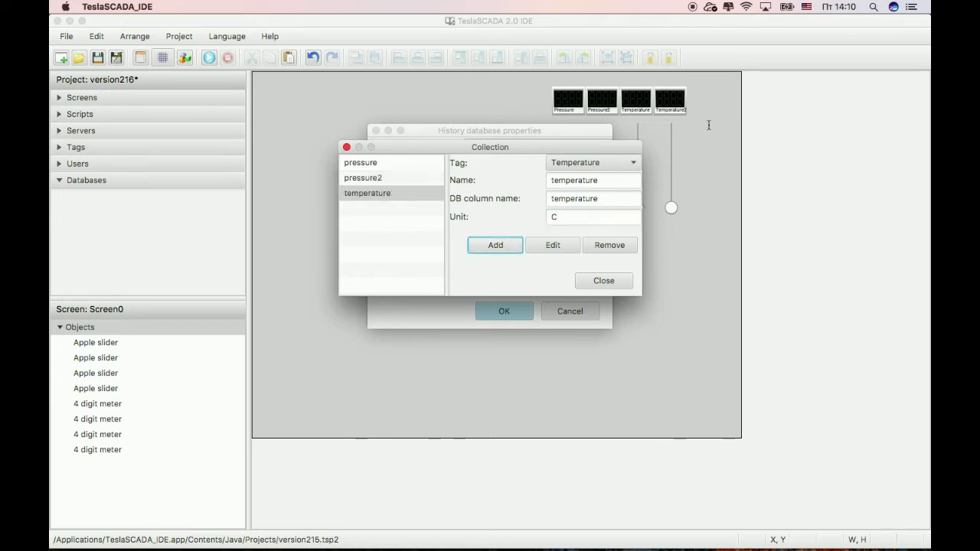
# - Add the Temperature2 tag to the collection with name and DB column name temperature2, and accept the history database properties
pyautogui.click(605, 182)
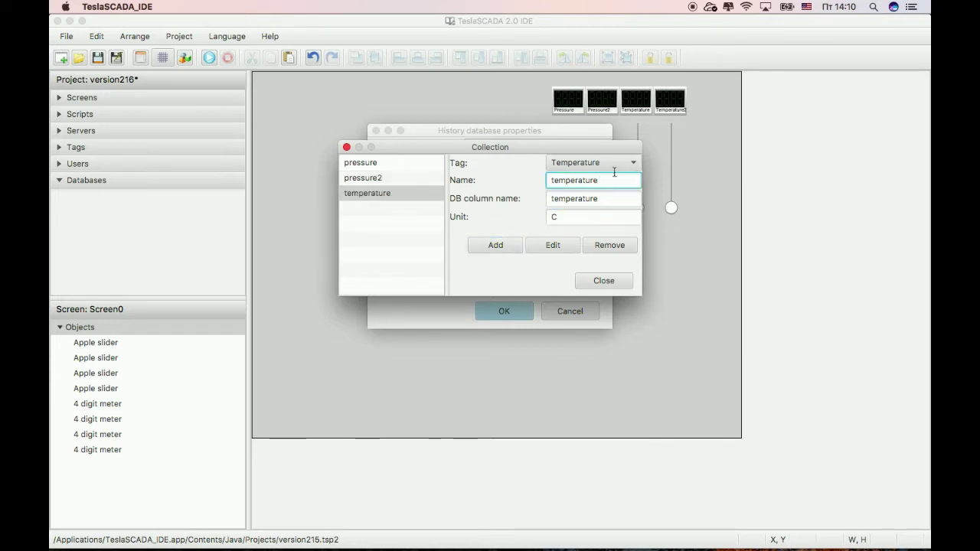
pyautogui.click(615, 168)
pyautogui.click(595, 223)
pyautogui.click(599, 182)
pyautogui.write('2')
pyautogui.click(596, 200)
pyautogui.write('2')
pyautogui.click(525, 244)
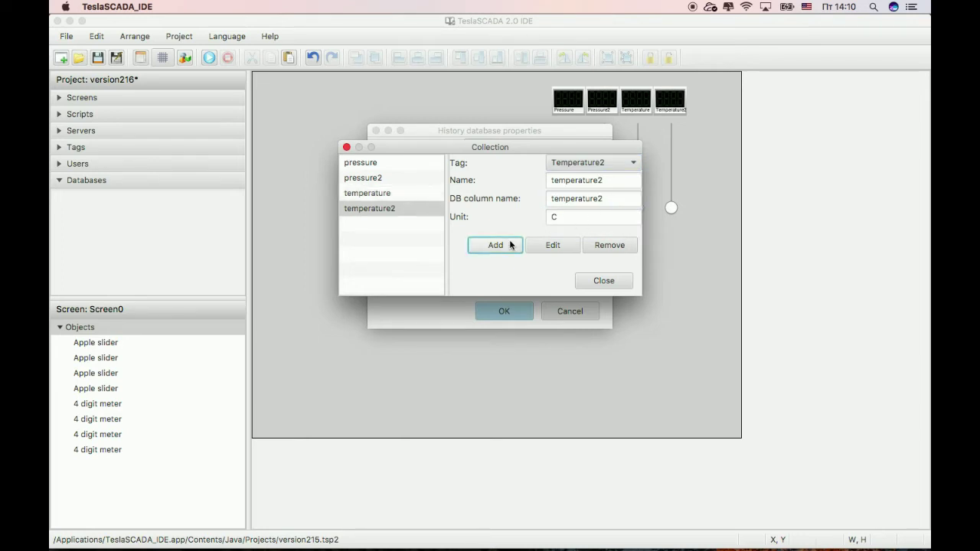
pyautogui.click(603, 280)
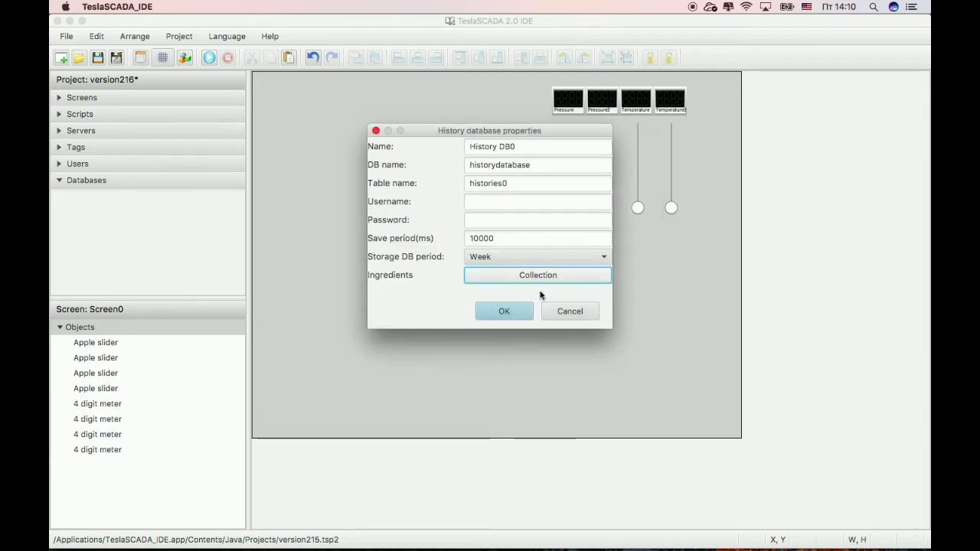
pyautogui.click(504, 312)
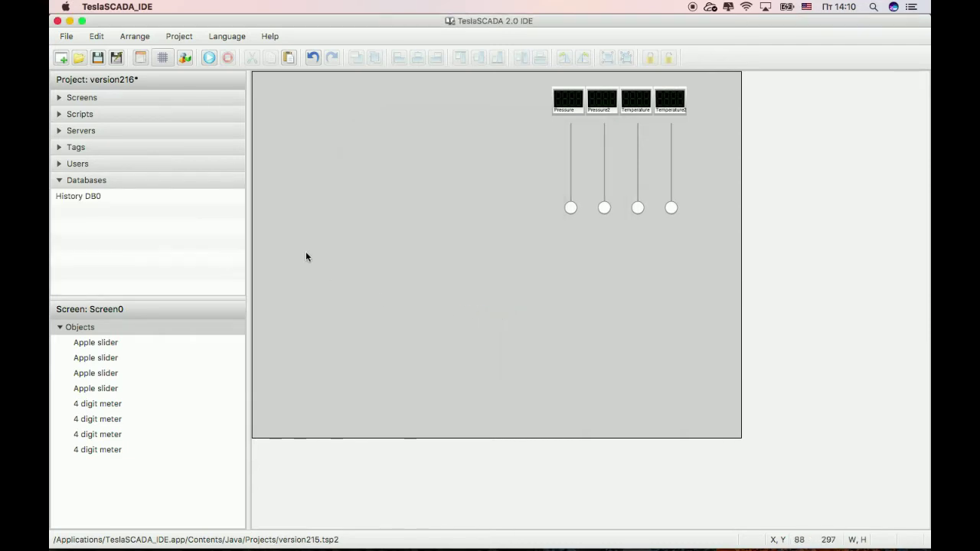
# - Place a History DB table from the History DB library below the screen's middle, about 245 by 124 in size
pyautogui.rightClick(277, 252)
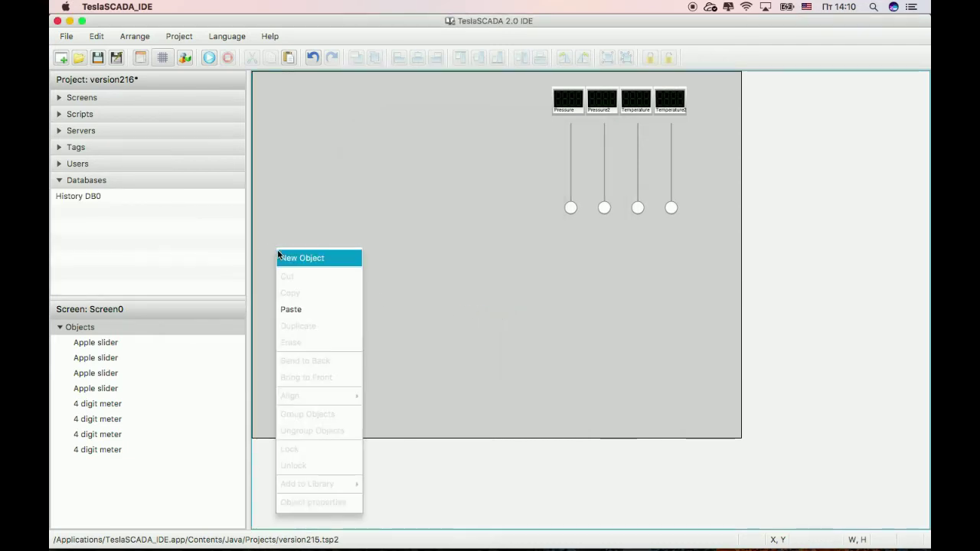
pyautogui.click(279, 258)
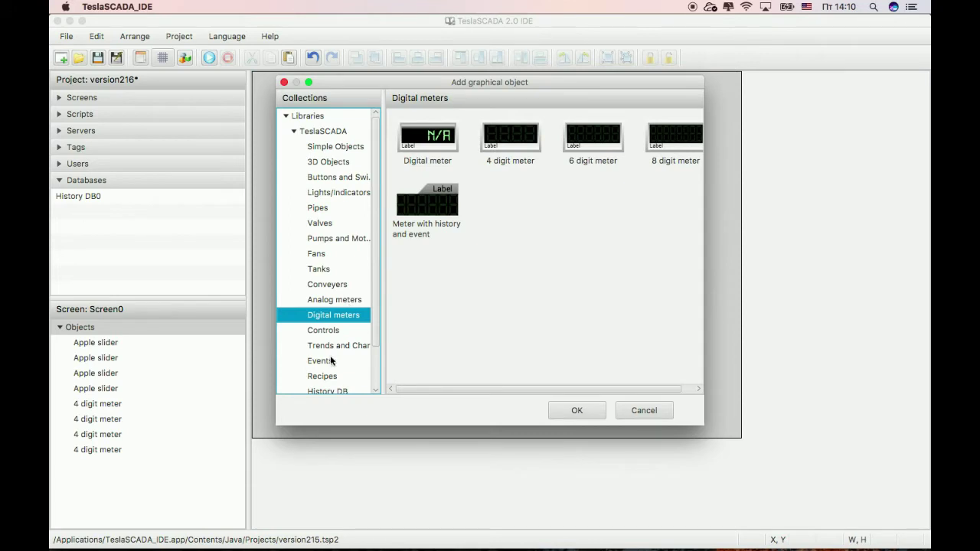
pyautogui.click(331, 390)
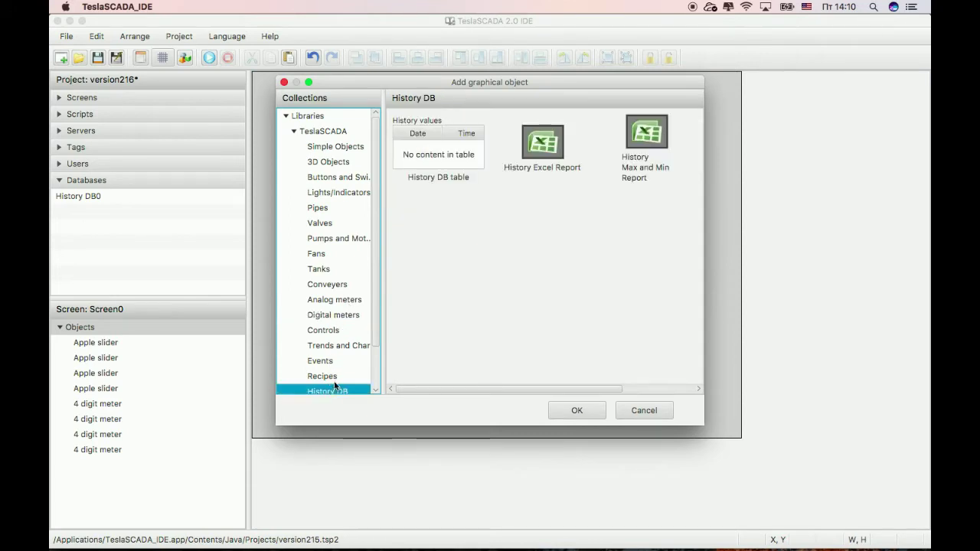
pyautogui.doubleClick(425, 157)
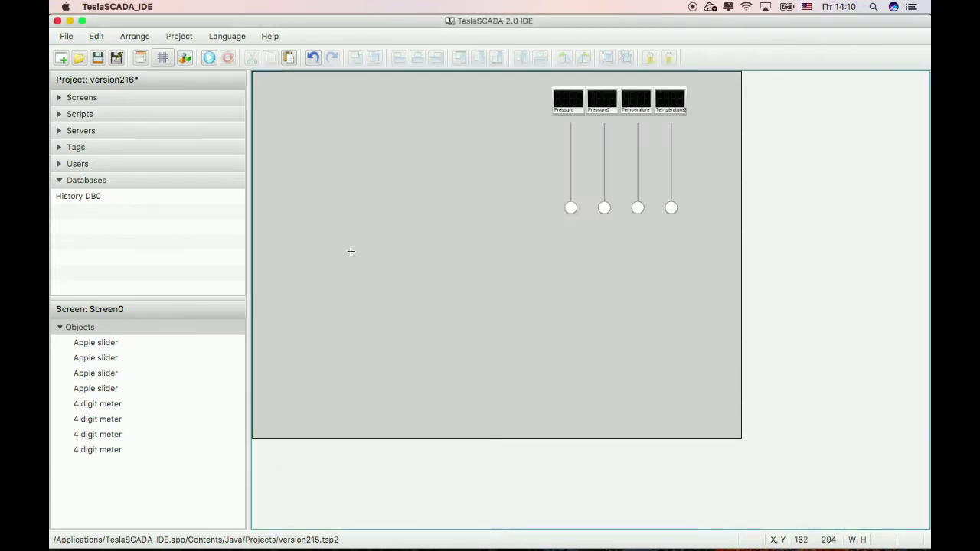
pyautogui.click(351, 251)
pyautogui.moveTo(445, 303); pyautogui.dragTo(502, 330)
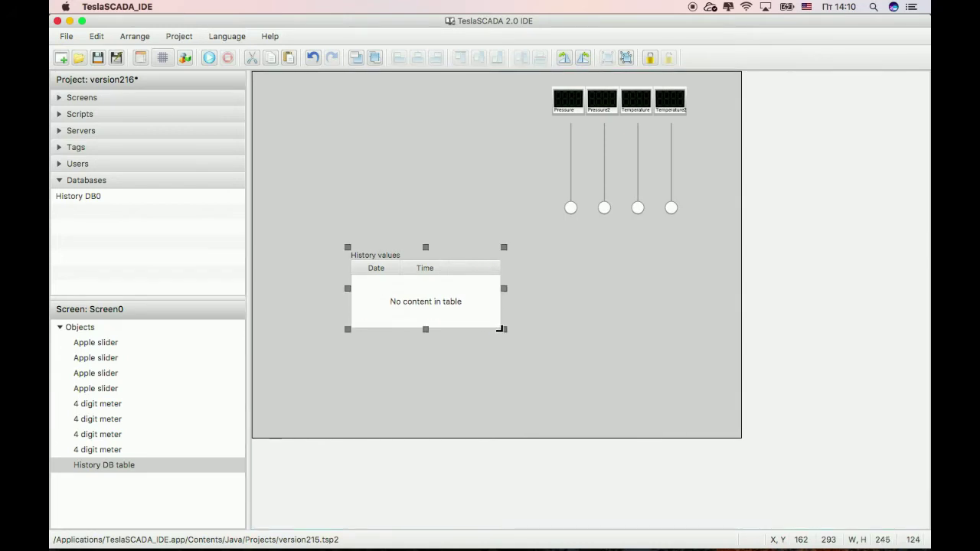
# - Link the history table to the History DB0 database and widen the table to about 407
pyautogui.doubleClick(384, 274)
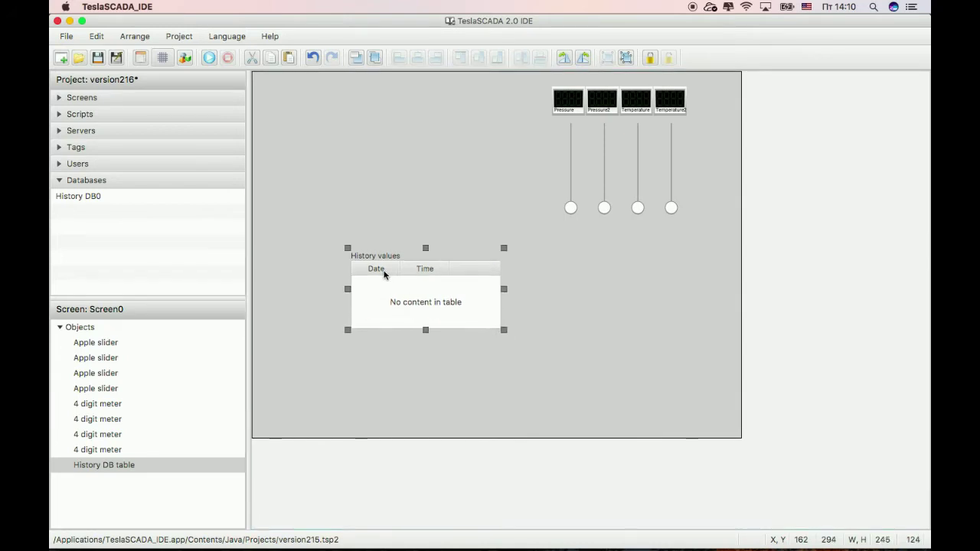
pyautogui.click(516, 162)
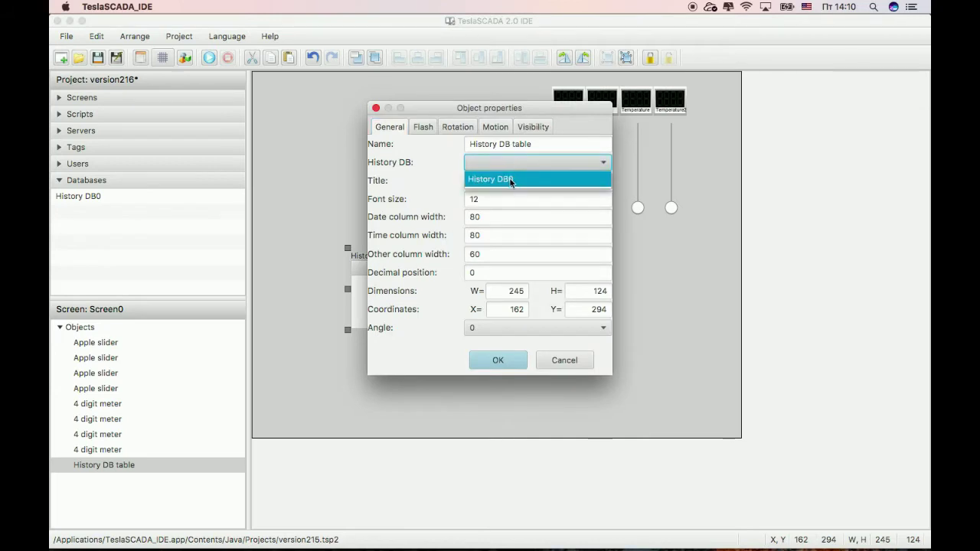
pyautogui.click(510, 179)
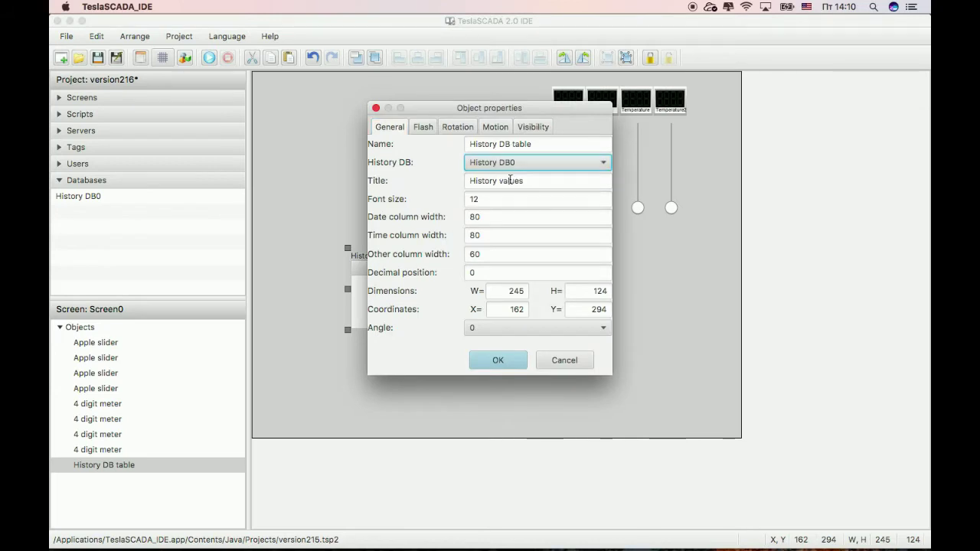
pyautogui.click(511, 361)
pyautogui.moveTo(504, 290); pyautogui.dragTo(579, 291)
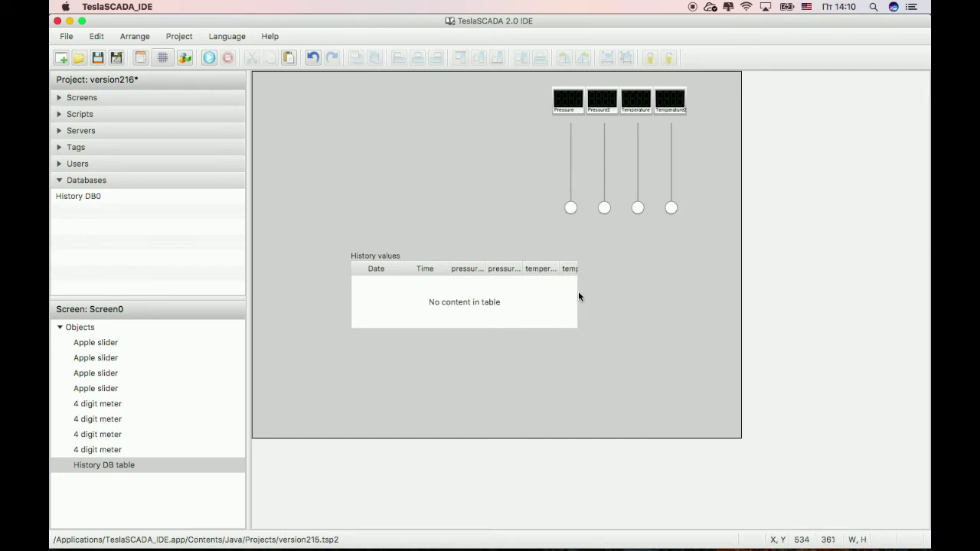
pyautogui.moveTo(581, 288); pyautogui.dragTo(603, 288)
# - Set the history table's other column width to 80 and widen the table to about 553
pyautogui.doubleClick(487, 286)
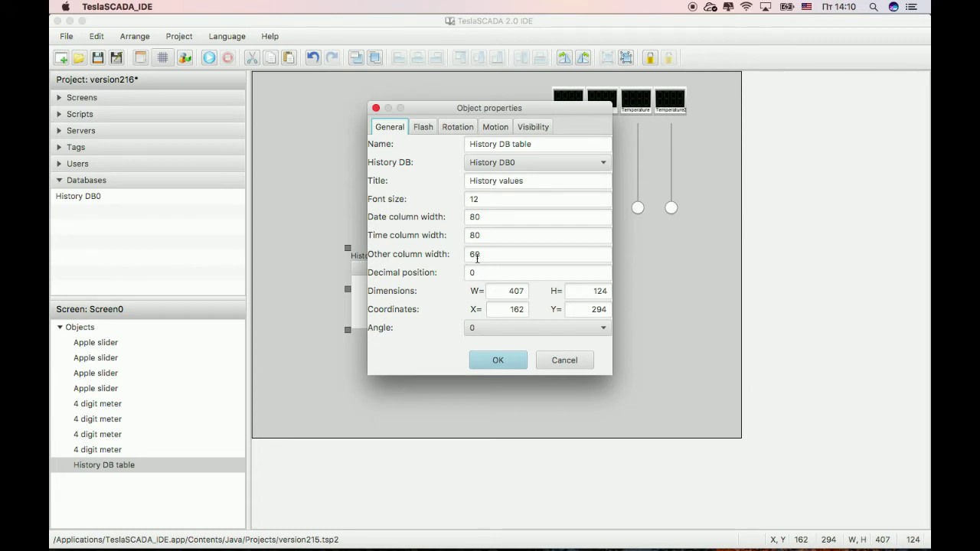
pyautogui.moveTo(474, 254); pyautogui.dragTo(452, 258)
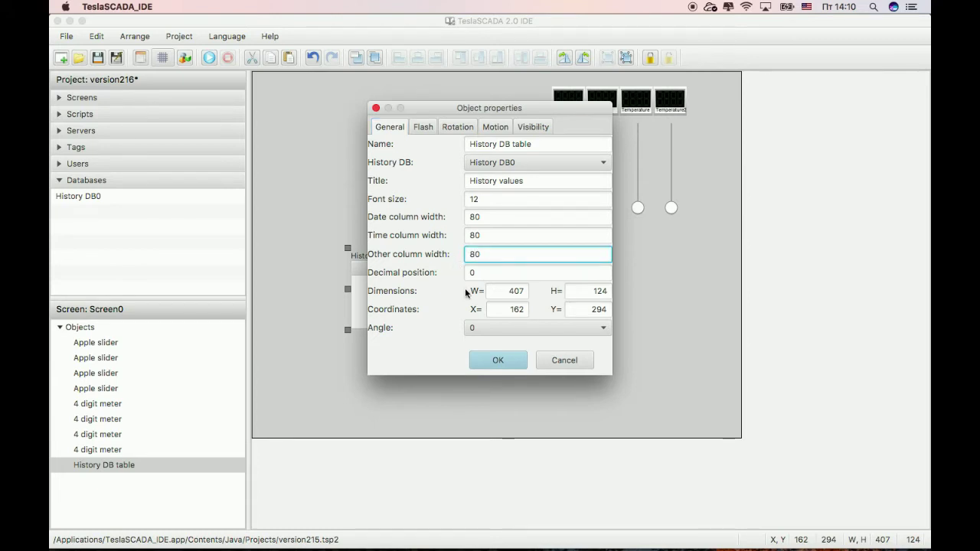
pyautogui.click(498, 360)
pyautogui.moveTo(602, 289); pyautogui.dragTo(692, 289)
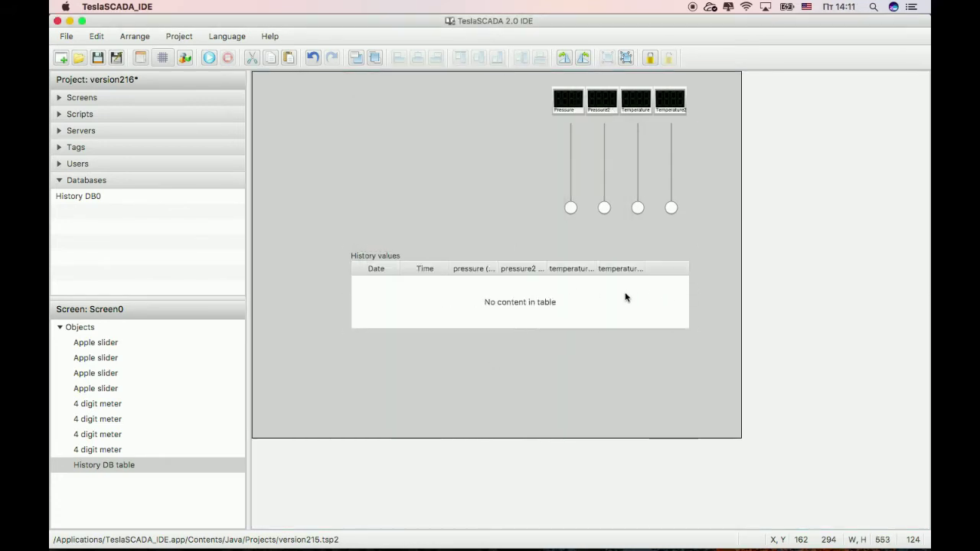
# - Set the history table's other column width to 100 and move the table to about X 79, Y 299
pyautogui.doubleClick(625, 292)
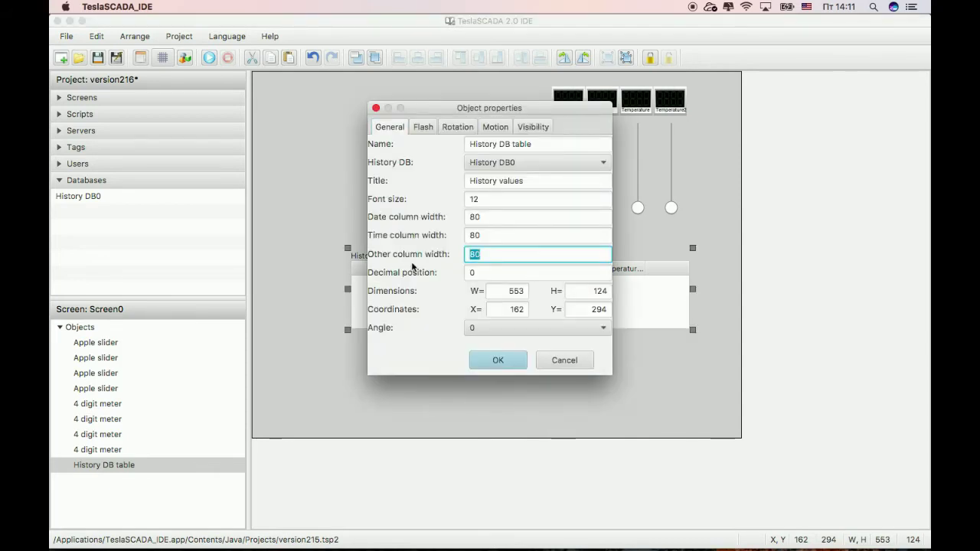
pyautogui.write('100')
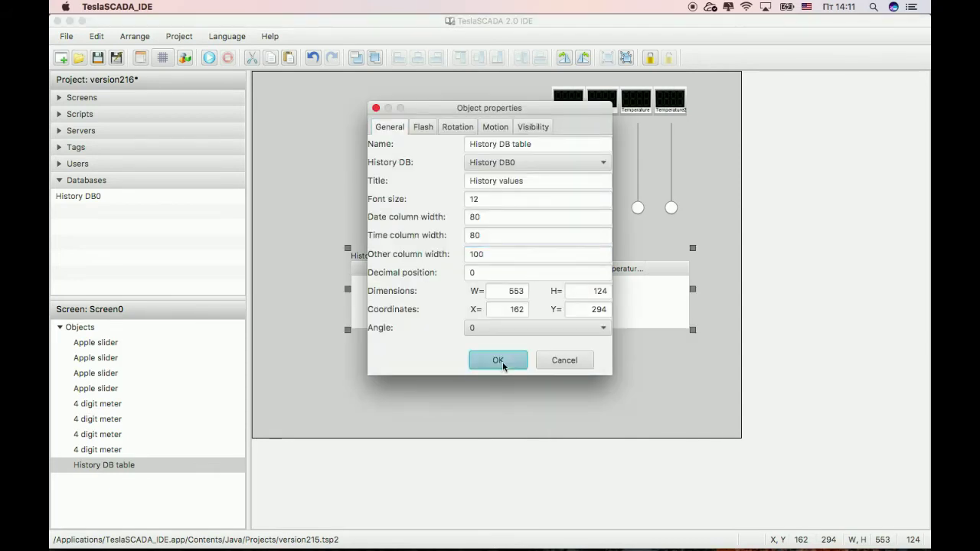
pyautogui.click(499, 361)
pyautogui.moveTo(584, 328); pyautogui.dragTo(533, 327)
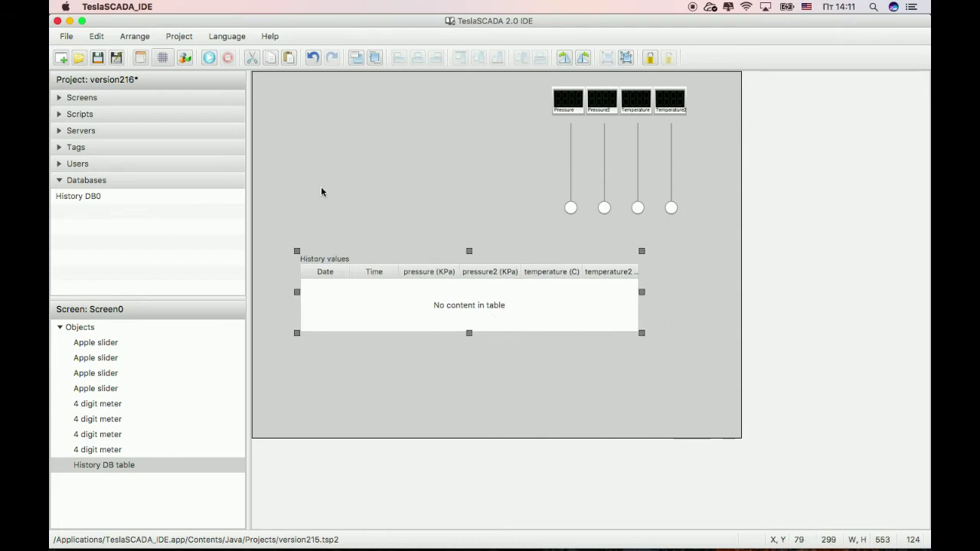
# - Save and run the project, and set Pressure to about 45, Pressure2 to 39, Temperature to 50 and Temperature2 to 48
pyautogui.click(97, 59)
pyautogui.click(210, 58)
pyautogui.moveTo(571, 192); pyautogui.dragTo(570, 171)
pyautogui.moveTo(604, 207); pyautogui.dragTo(672, 170)
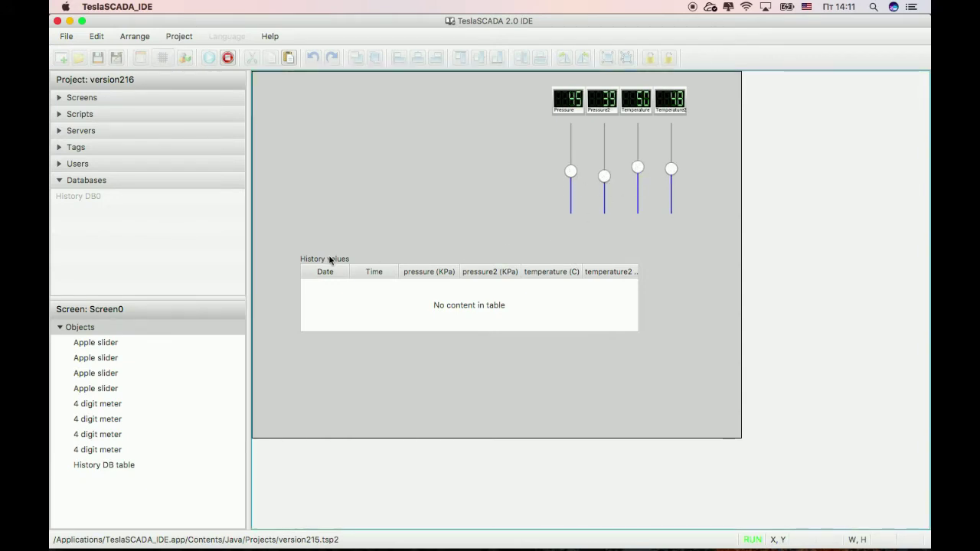
# - Load the history table's values for a period ending at 14:14 on 25 August 2017
pyautogui.click(354, 267)
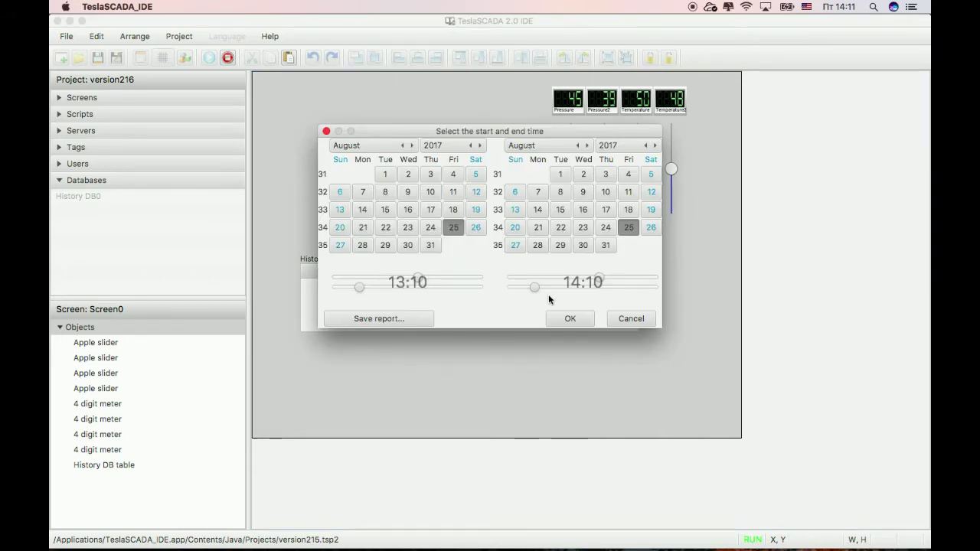
pyautogui.moveTo(534, 287); pyautogui.dragTo(545, 288)
pyautogui.click(563, 317)
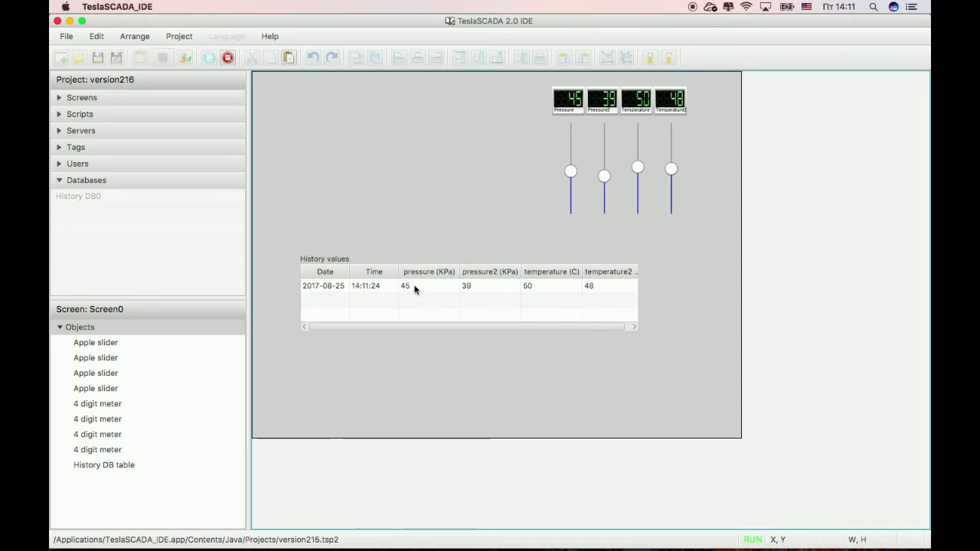
# - Change Pressure to about 55, Pressure2 to 52, Temperature to 52 and Temperature2 to 29, and reload the history table for the same period
pyautogui.moveTo(570, 170); pyautogui.dragTo(671, 184)
pyautogui.moveTo(638, 151); pyautogui.dragTo(638, 165)
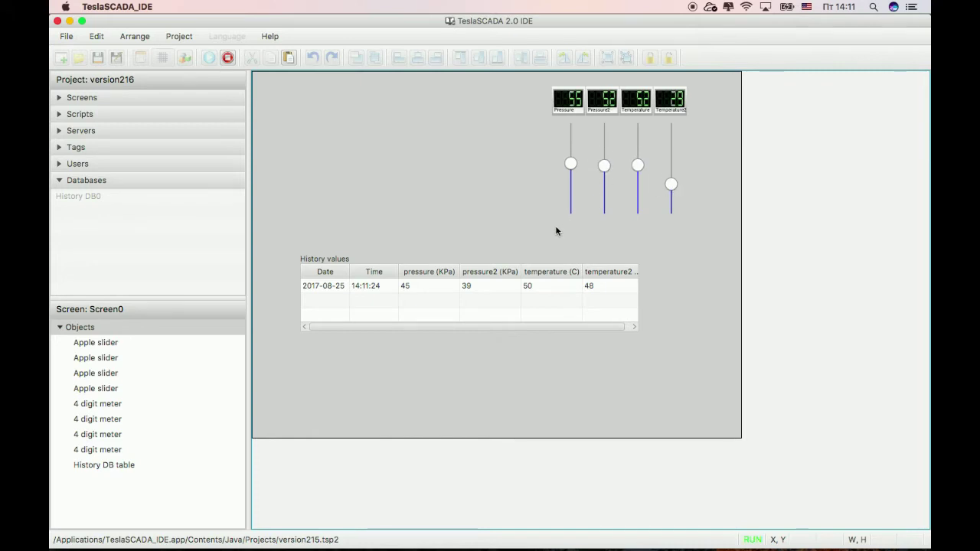
pyautogui.click(419, 253)
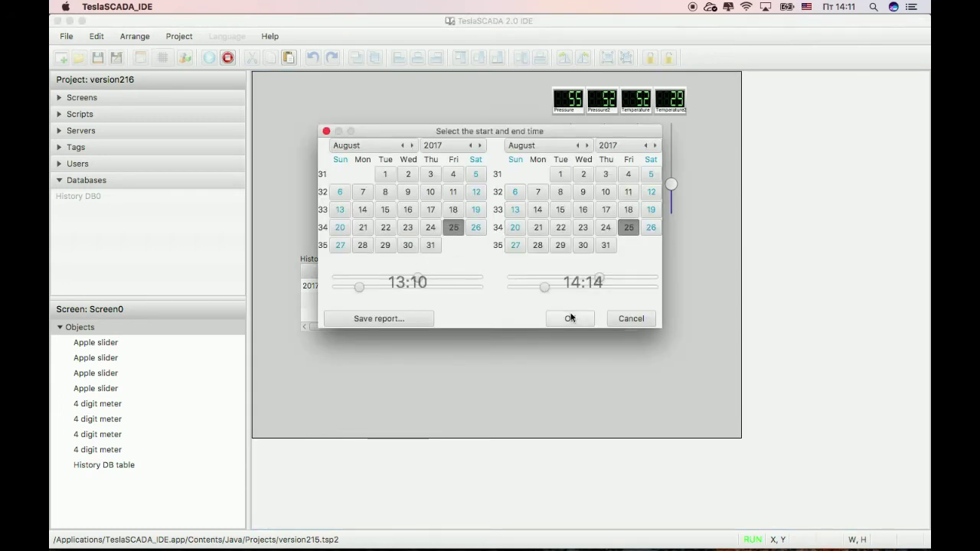
pyautogui.click(568, 318)
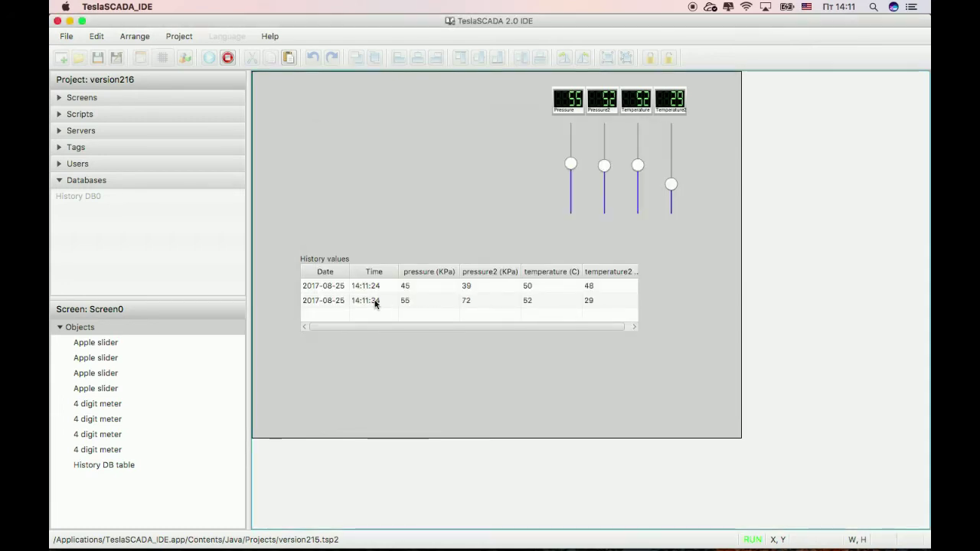
# - Save the history table's report for the selected period as report.xls in the Reports folder
pyautogui.click(348, 265)
pyautogui.click(372, 318)
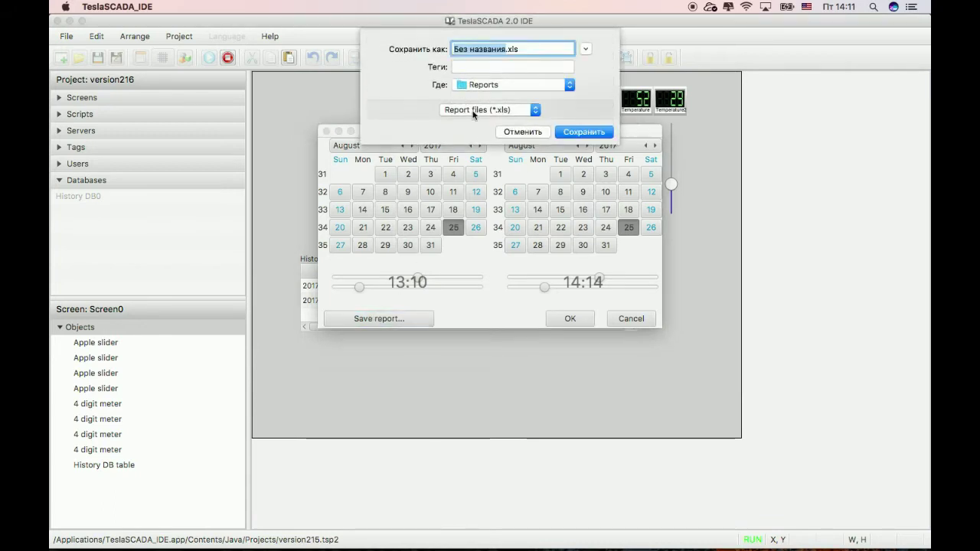
pyautogui.write('rep')
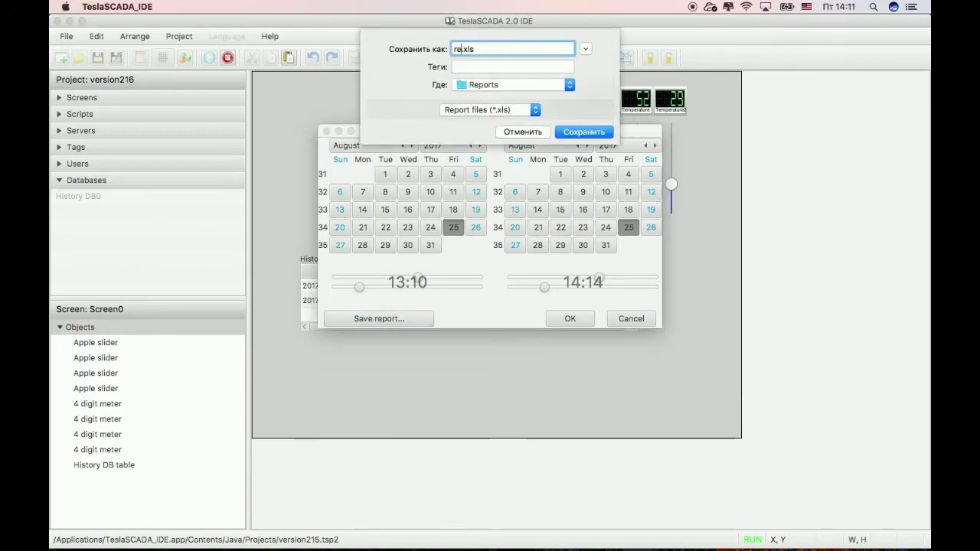
pyautogui.write('ort')
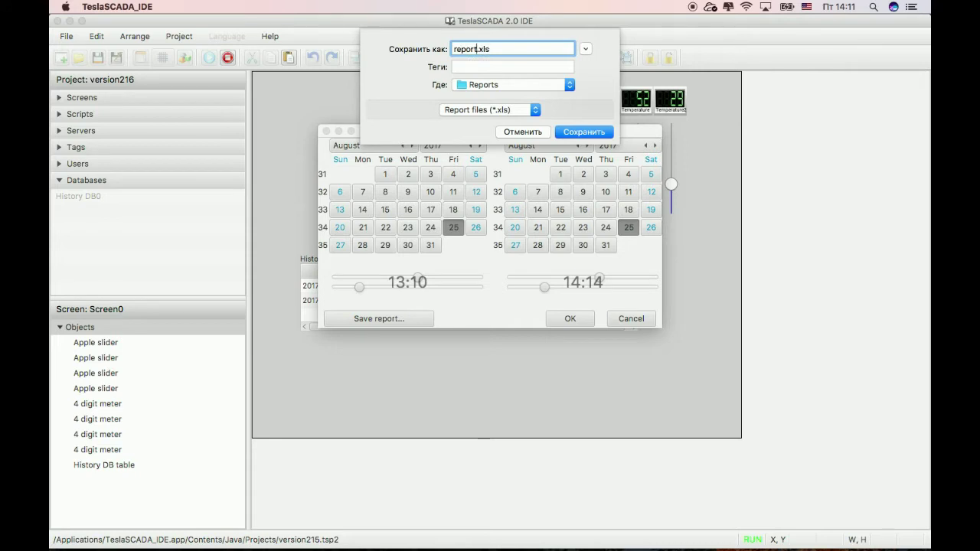
pyautogui.click(584, 133)
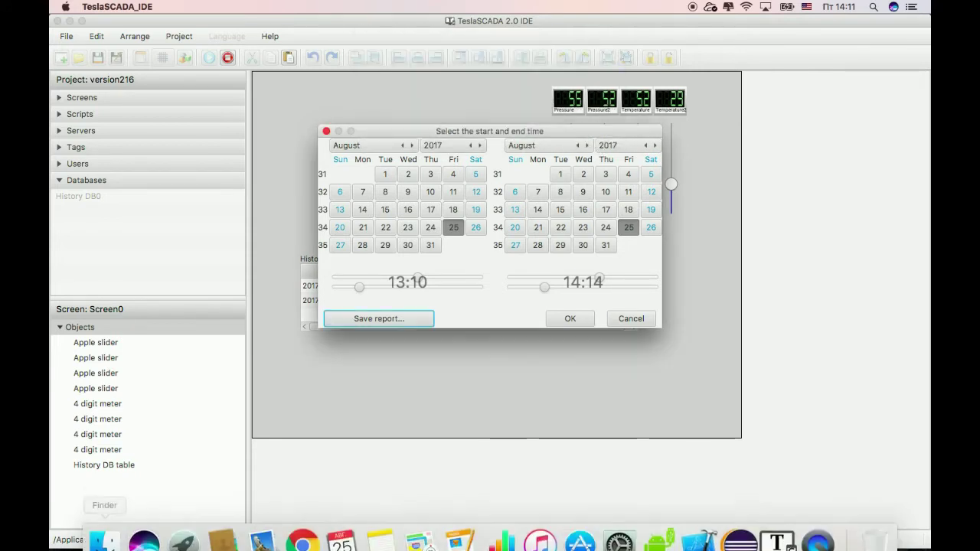
# - Switch to Finder, open report.xls from Contents/Java/Reports inside the TeslaSCADA_IDE package, and examine the recorded times and pressures
pyautogui.click(111, 538)
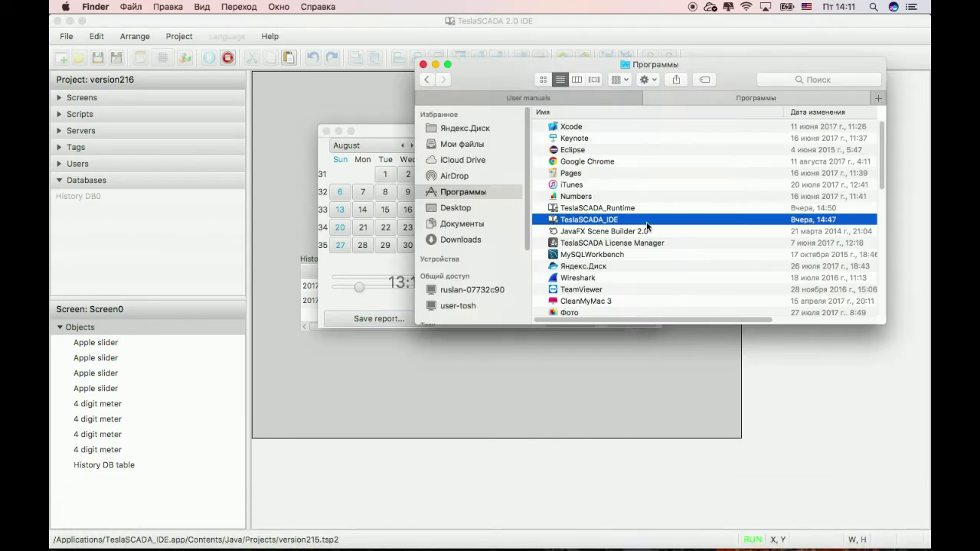
pyautogui.rightClick(648, 221)
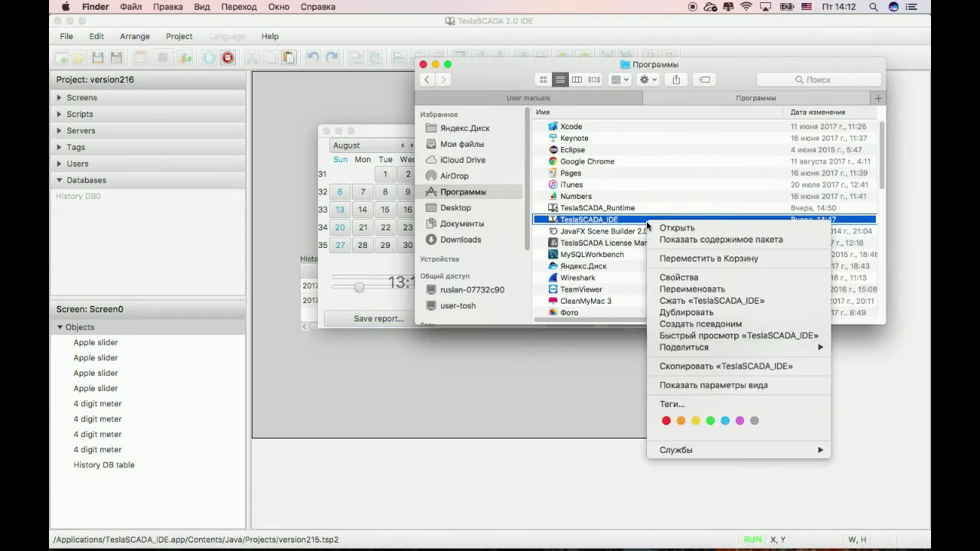
pyautogui.click(686, 241)
pyautogui.click(541, 126)
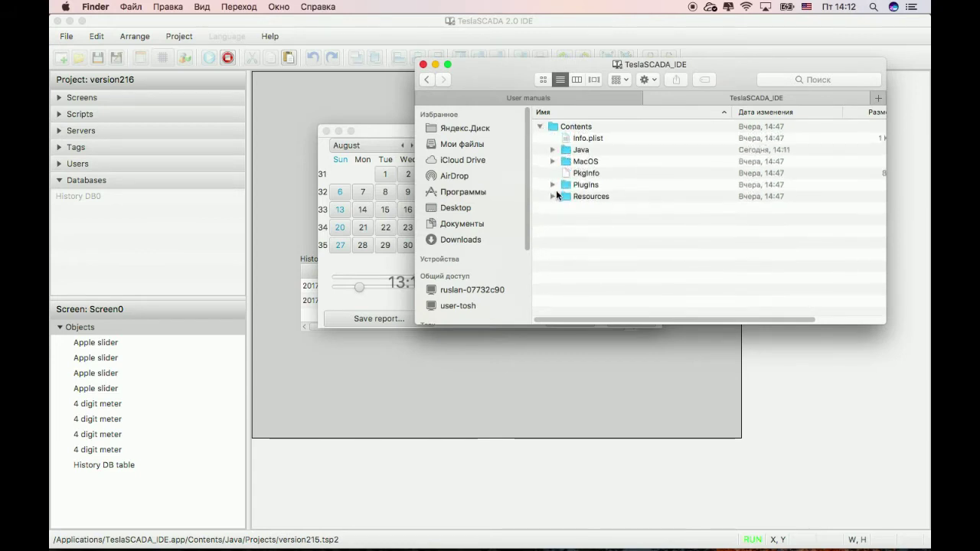
pyautogui.click(553, 150)
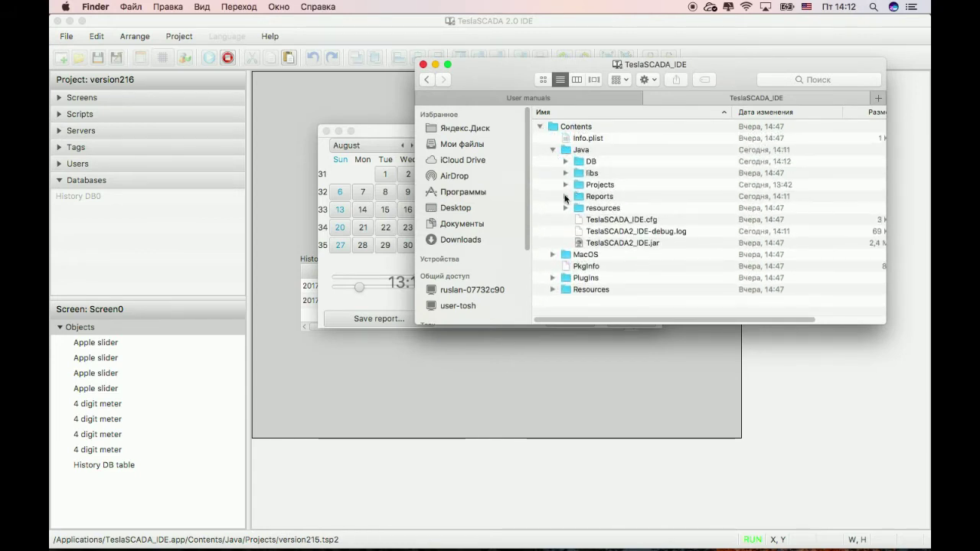
pyautogui.click(566, 197)
pyautogui.click(615, 208)
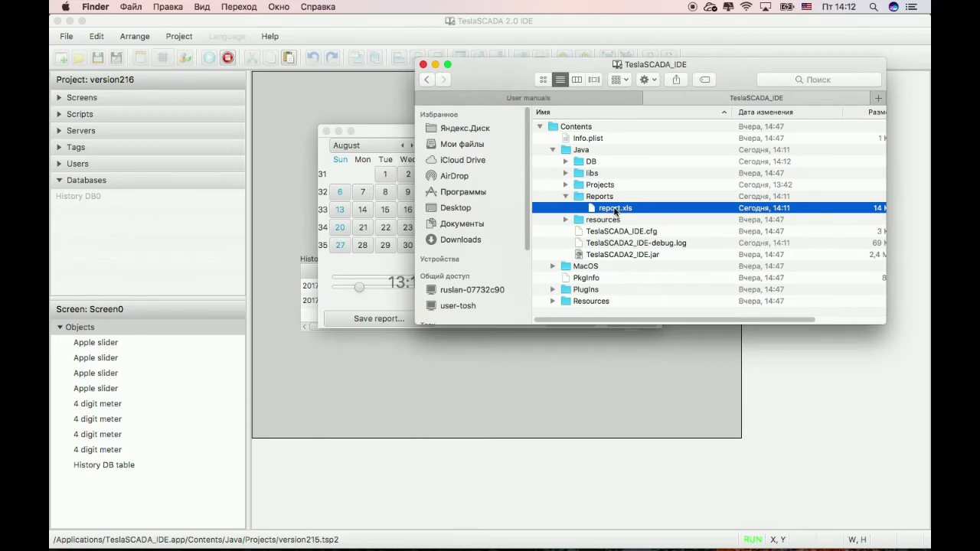
pyautogui.doubleClick(616, 209)
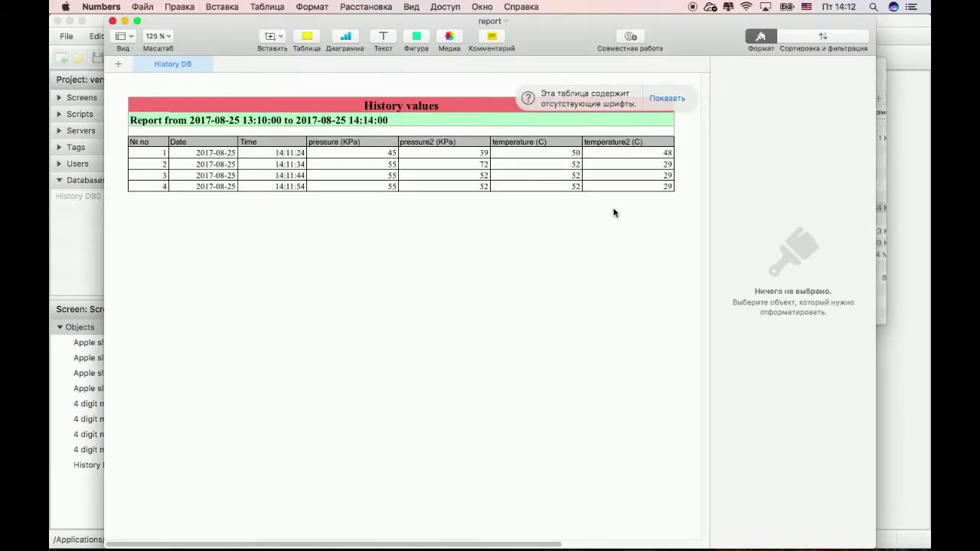
pyautogui.click(268, 164)
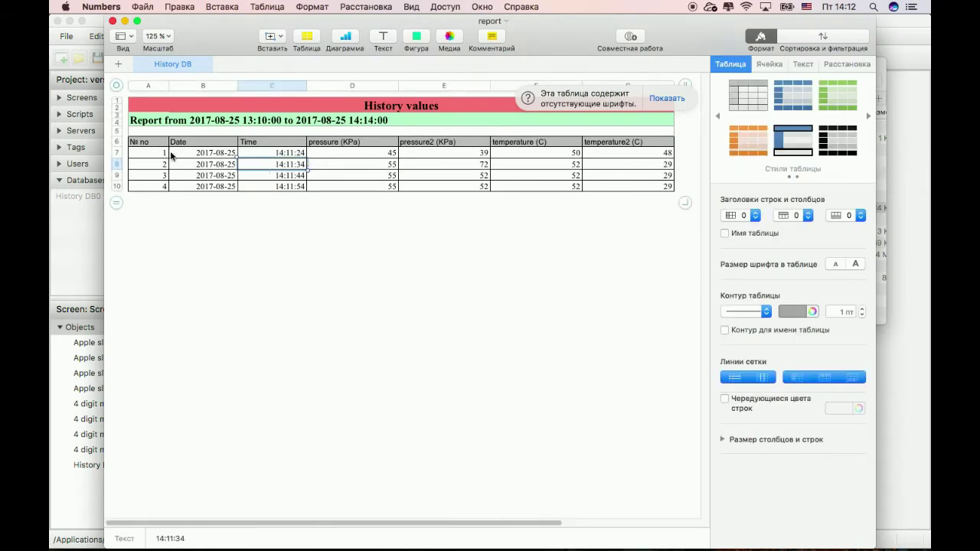
pyautogui.click(337, 161)
pyautogui.click(354, 176)
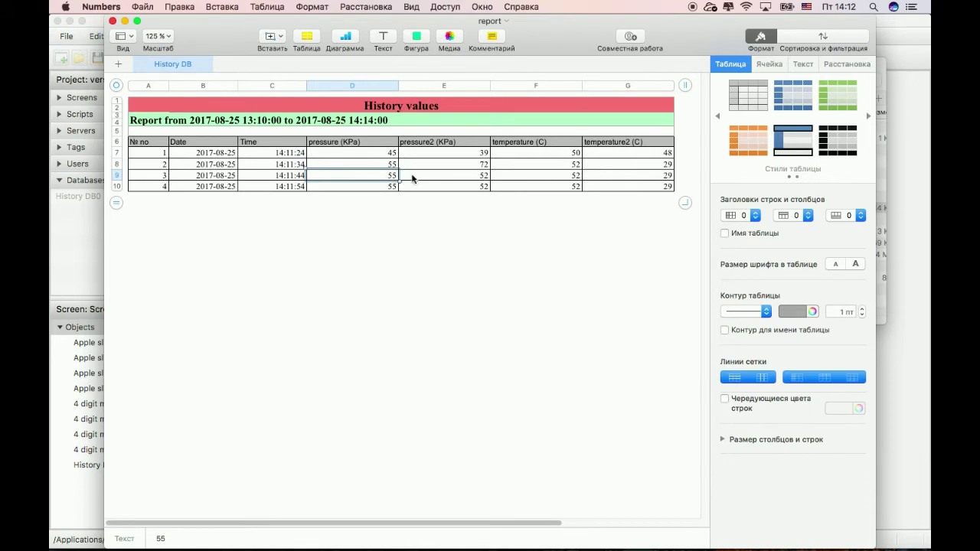
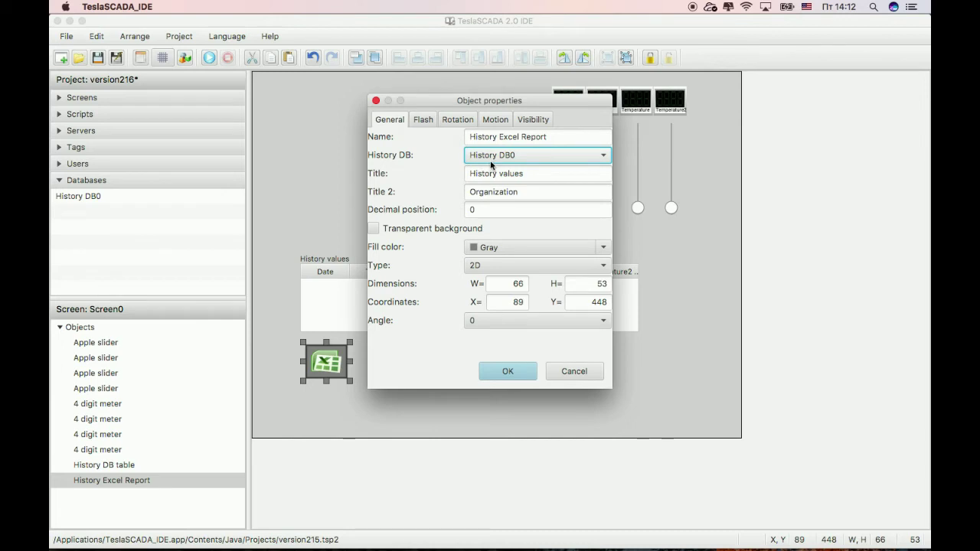
# - Accept the Excel report's History DB0 link and place a History Max and Min Report beside it at about X 190, Y 449
pyautogui.click(500, 376)
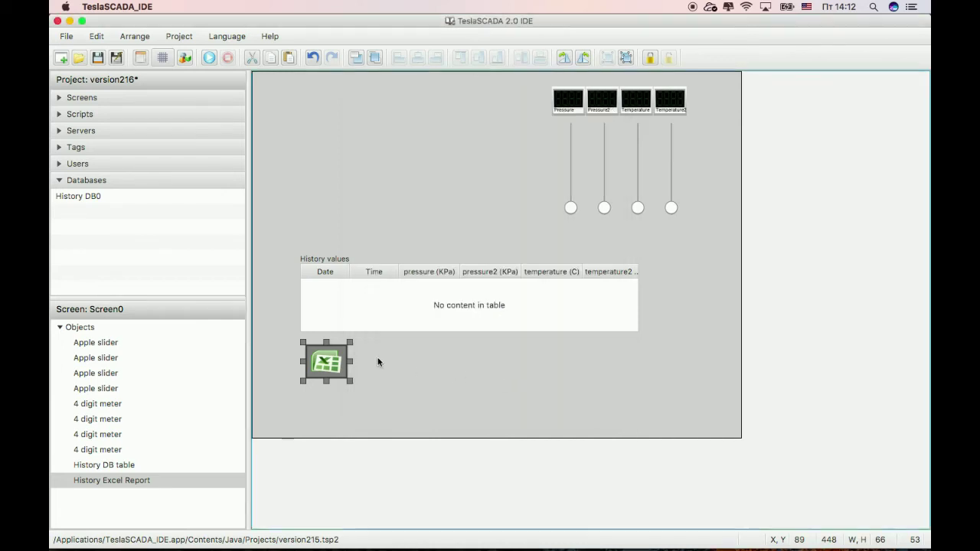
pyautogui.rightClick(379, 360)
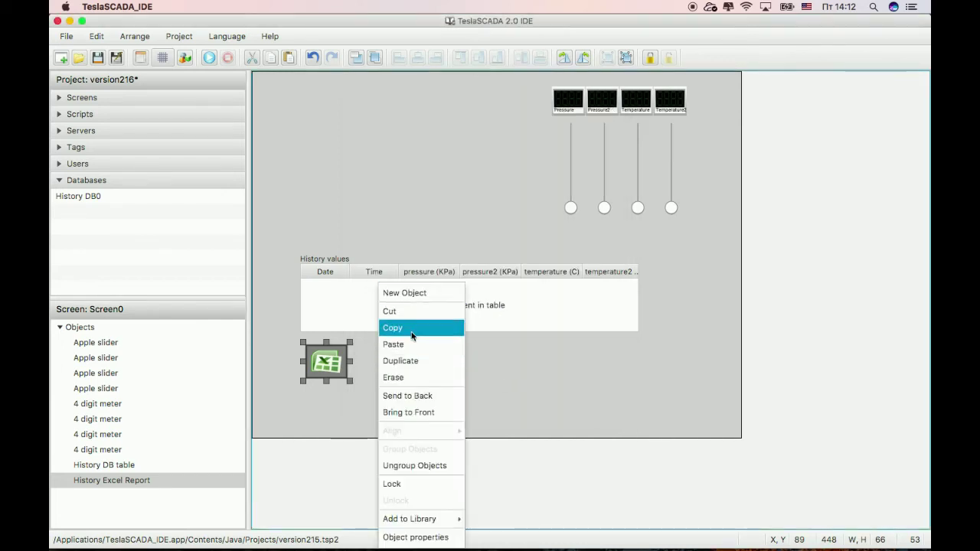
pyautogui.click(409, 298)
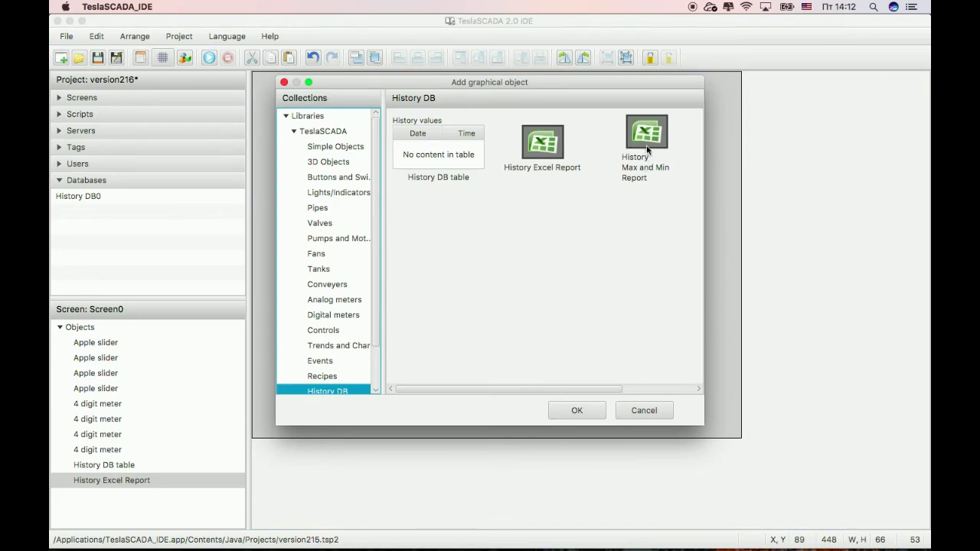
pyautogui.doubleClick(647, 143)
pyautogui.click(421, 372)
pyautogui.moveTo(420, 372); pyautogui.dragTo(394, 364)
# - Set the fill color of the History Max and Min Report object to #cccc33
pyautogui.doubleClick(394, 365)
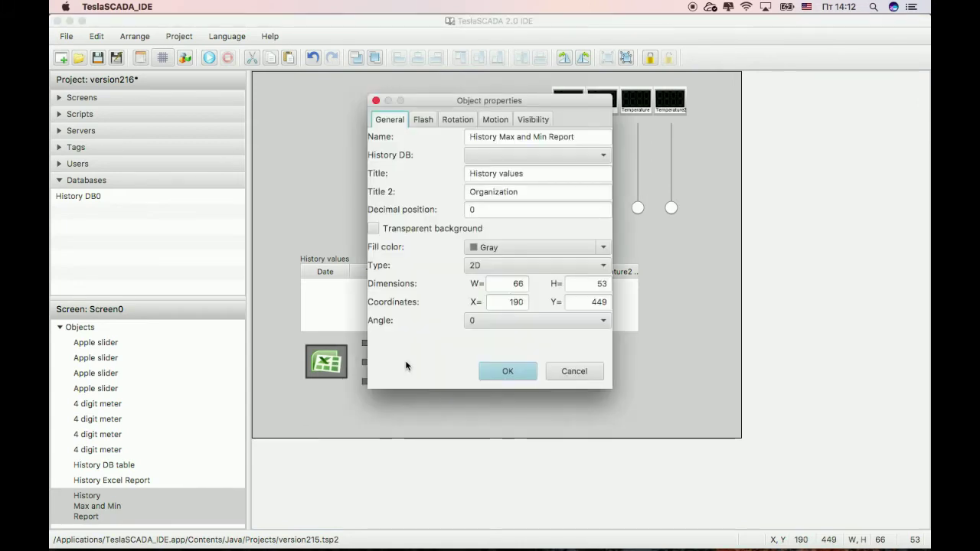
pyautogui.click(547, 248)
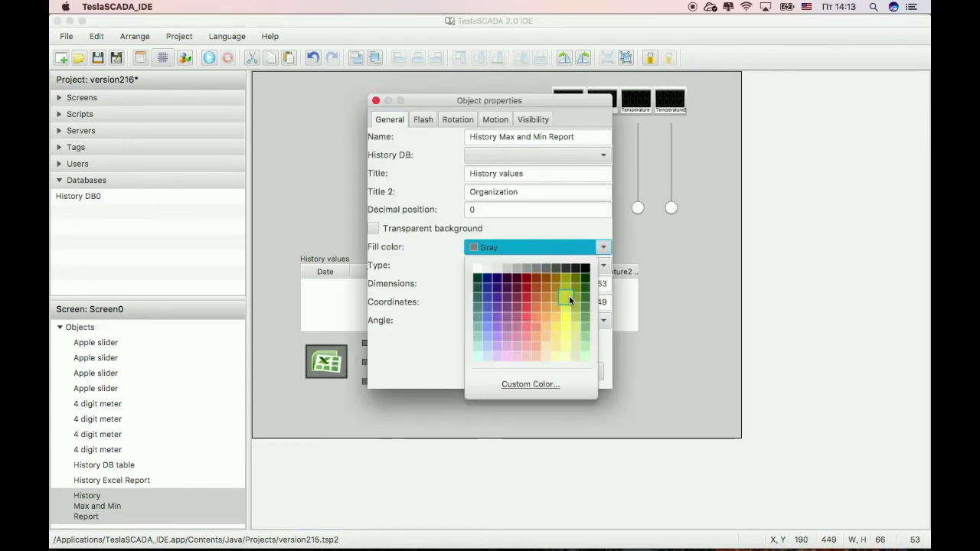
pyautogui.click(569, 298)
pyautogui.click(568, 370)
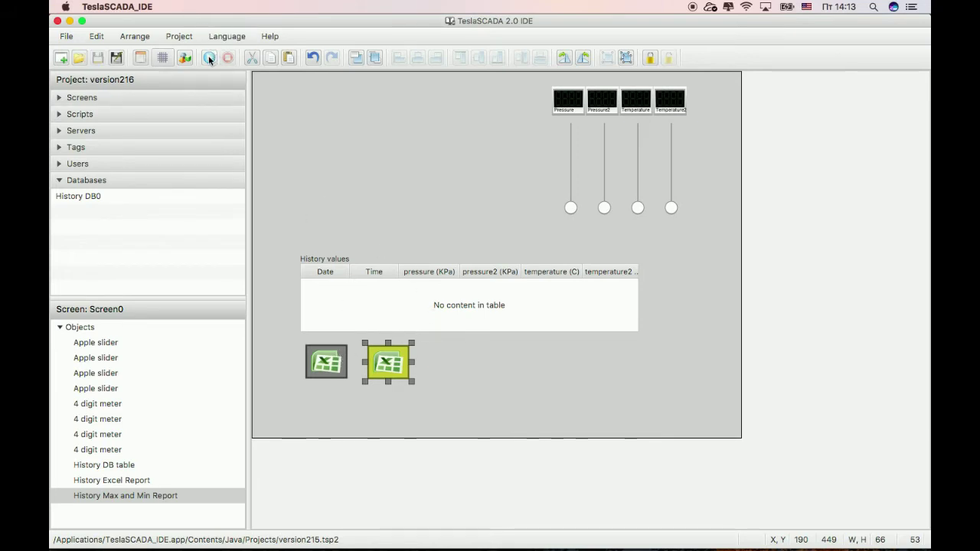
# - Link the History Max and Min Report to History DB0 and check the History Excel Report's properties
pyautogui.doubleClick(376, 374)
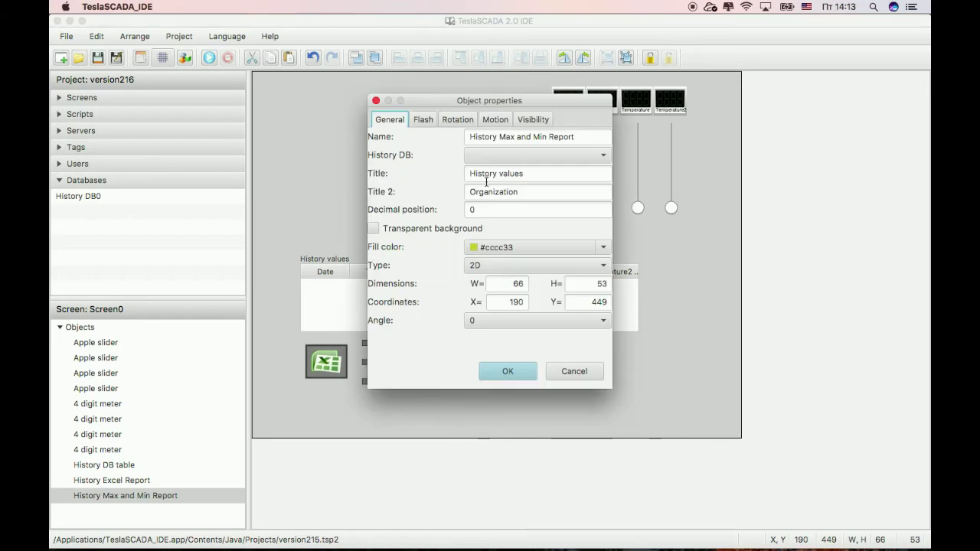
pyautogui.click(499, 153)
pyautogui.click(499, 170)
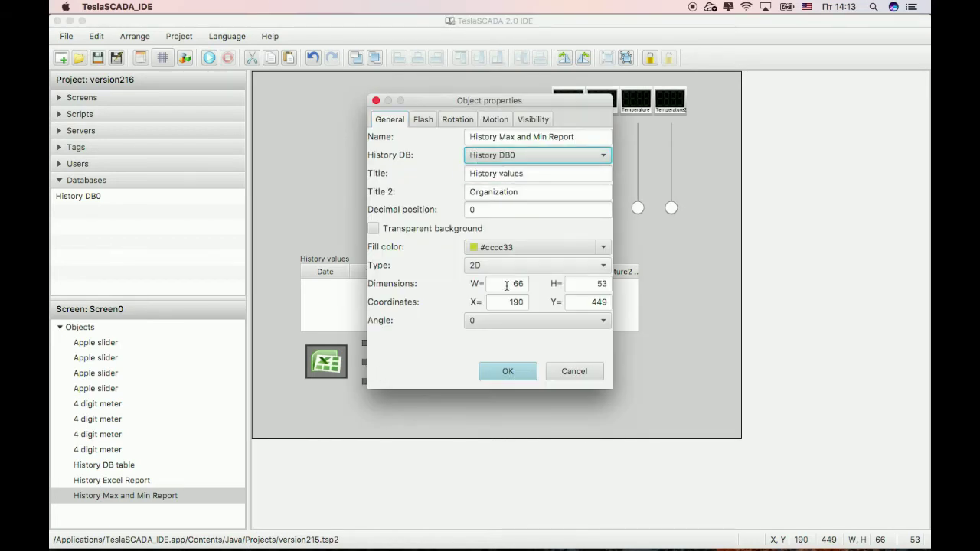
pyautogui.click(508, 369)
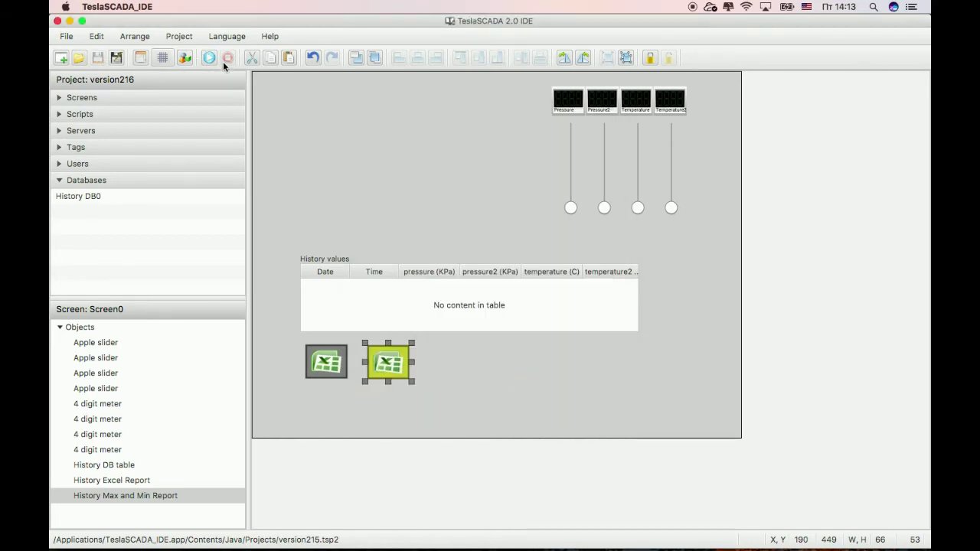
pyautogui.doubleClick(327, 356)
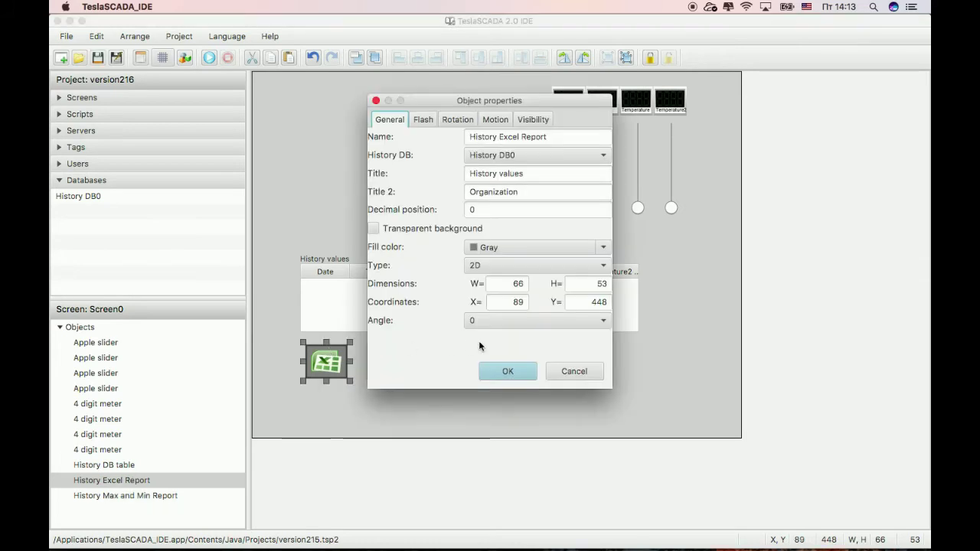
pyautogui.click(574, 372)
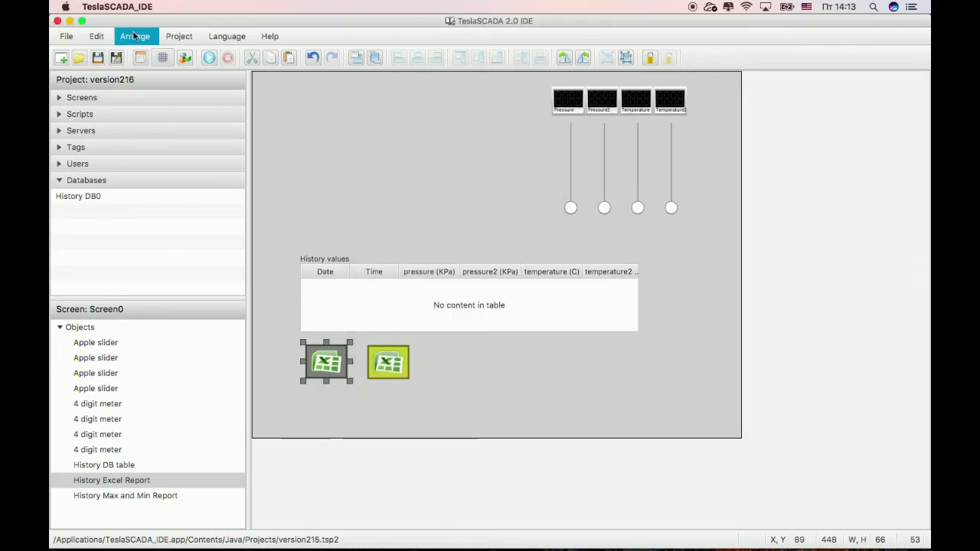
# - Run the project, save the History Excel Report for 12:12 to 15:12 as report2.xls in Reports, and close the time selection
pyautogui.click(209, 58)
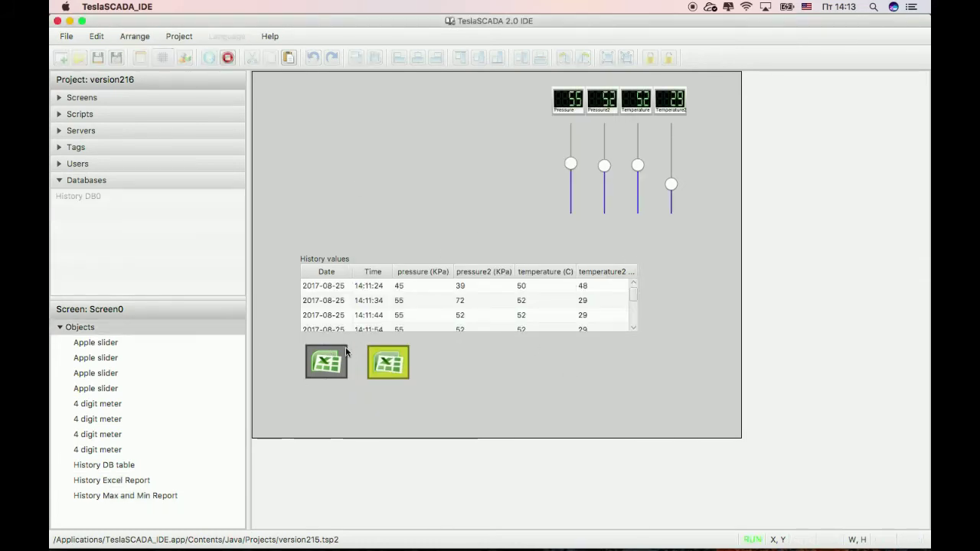
pyautogui.click(322, 360)
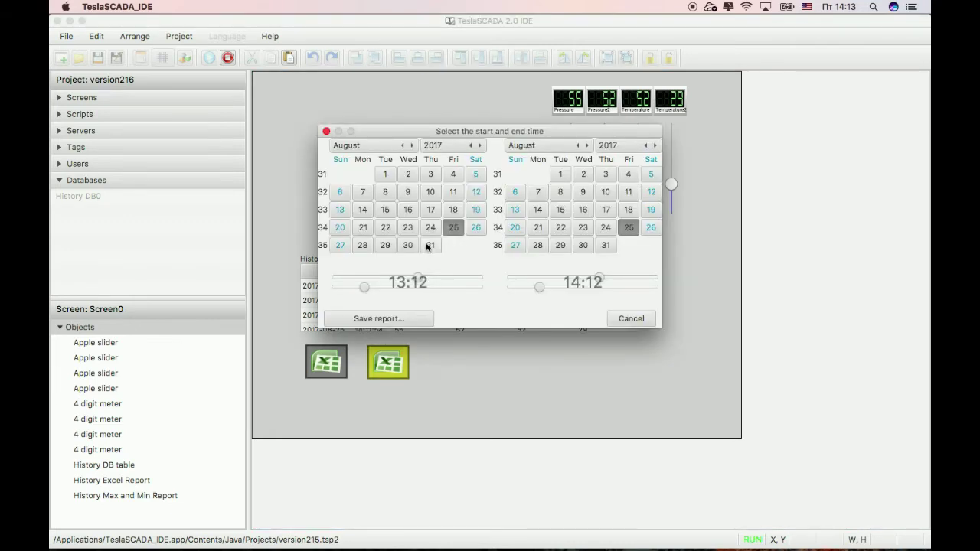
pyautogui.moveTo(418, 280); pyautogui.dragTo(413, 279)
pyautogui.moveTo(596, 279); pyautogui.dragTo(608, 279)
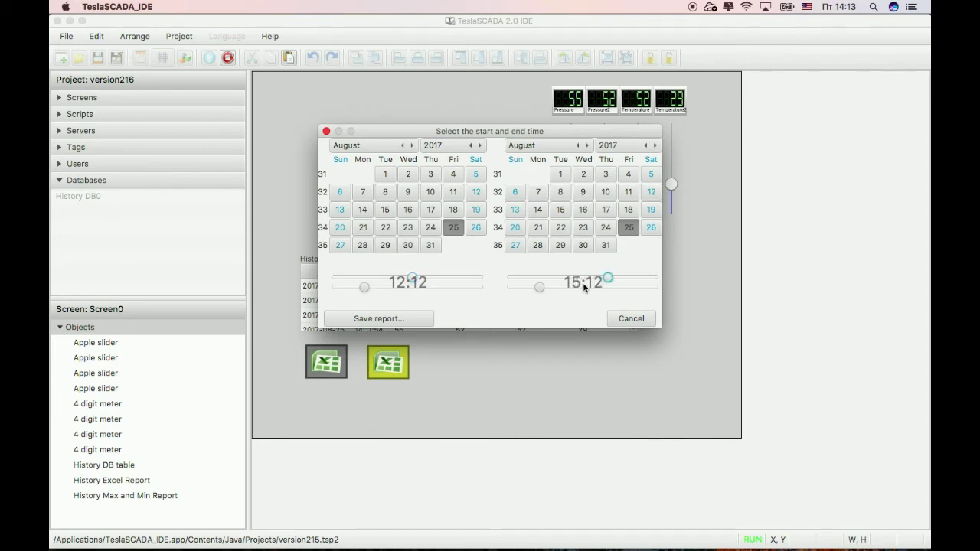
pyautogui.click(368, 320)
pyautogui.write('report1')
pyautogui.click(586, 131)
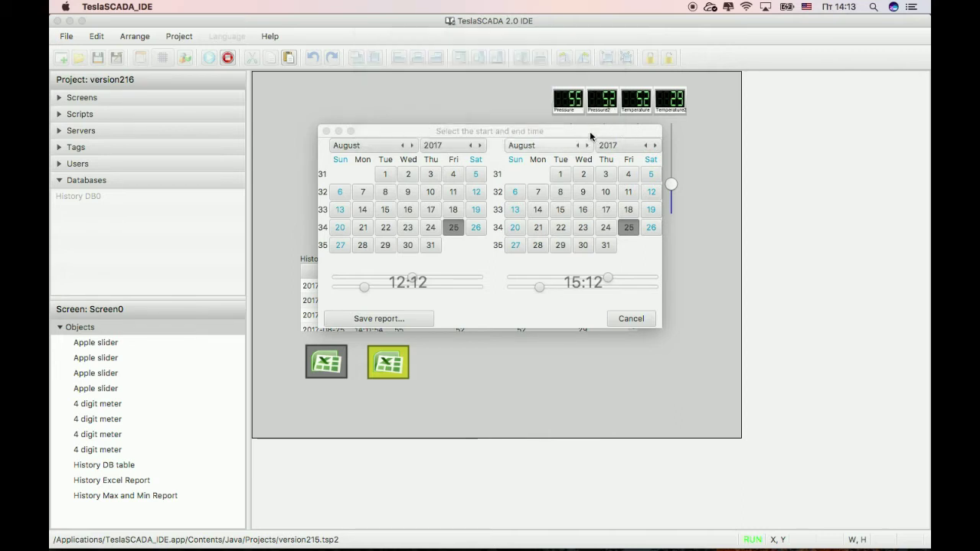
pyautogui.click(630, 319)
# - Save the History Max and Min Report for 12:12 to 15:12 as report3.xls in the Reports folder
pyautogui.click(388, 366)
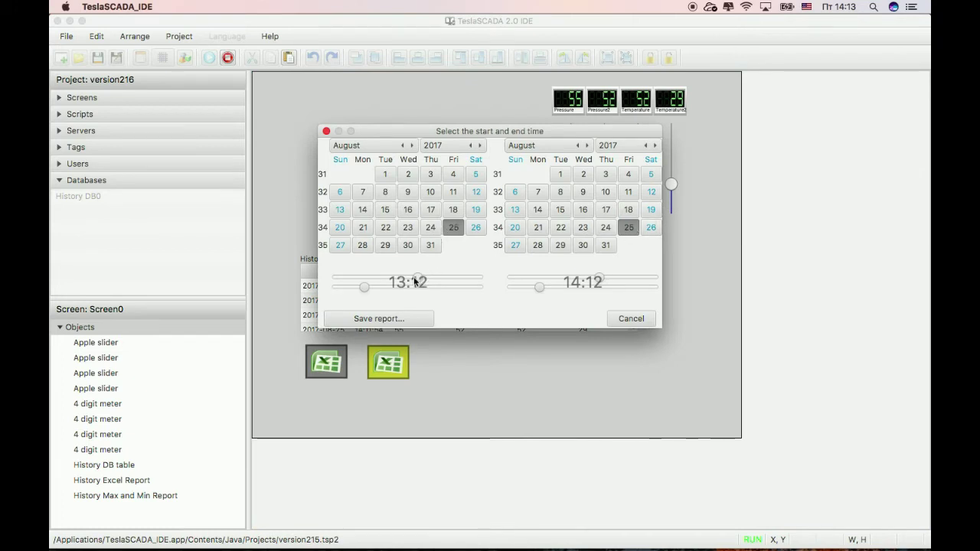
pyautogui.moveTo(417, 278); pyautogui.dragTo(413, 277)
pyautogui.moveTo(601, 282); pyautogui.dragTo(610, 279)
pyautogui.click(403, 320)
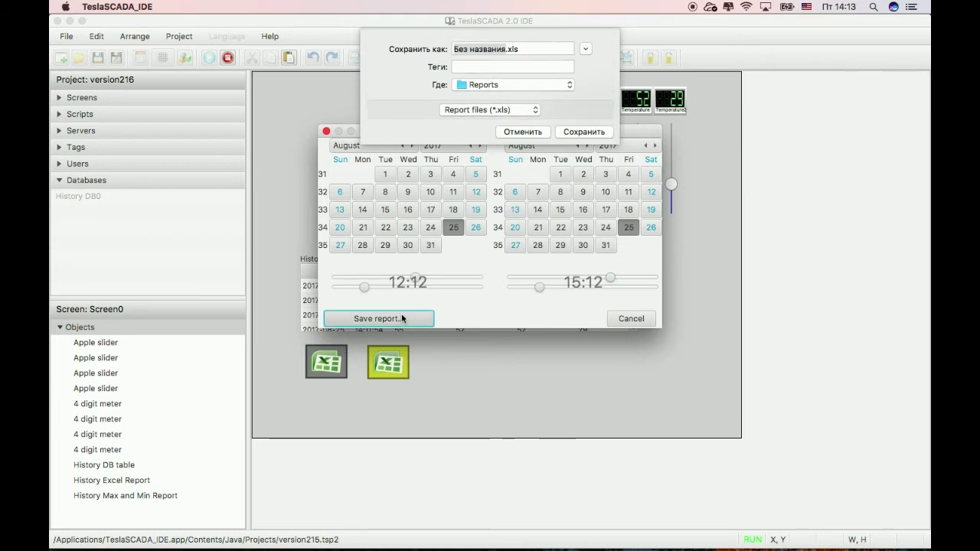
pyautogui.write('report3')
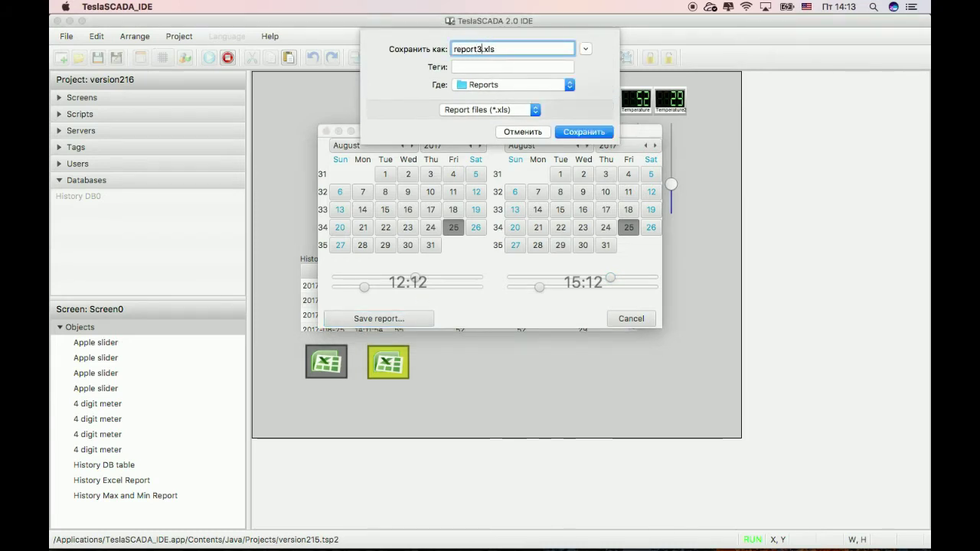
pyautogui.click(582, 131)
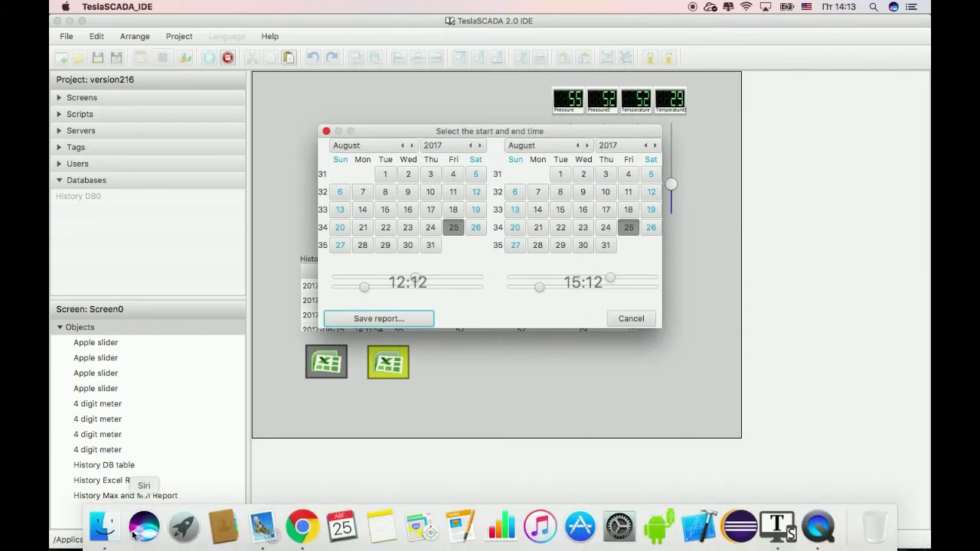
# - Switch to Finder, open report2.xls from Contents/Java/Reports inside the TeslaSCADA_IDE package, and examine the recorded values and their minimum, maximum and average rows
pyautogui.click(135, 535)
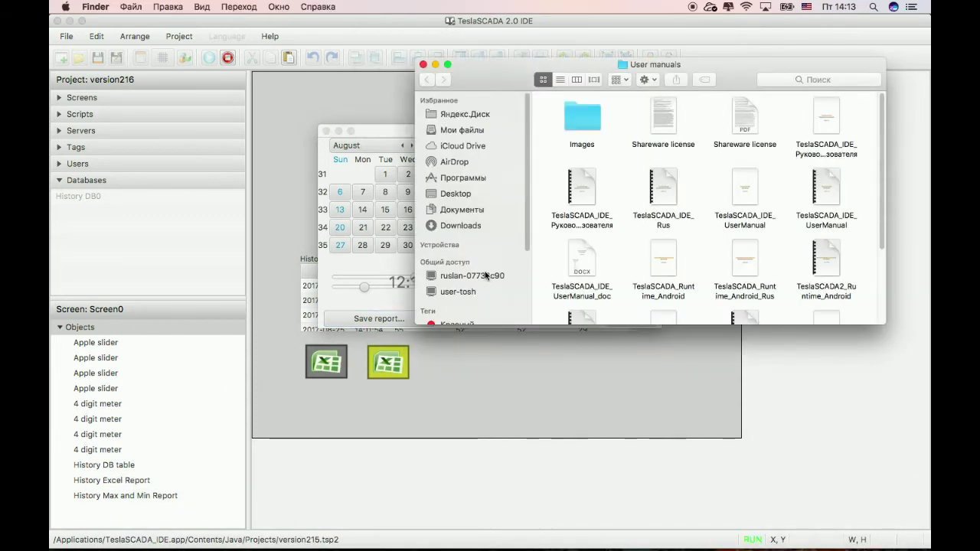
pyautogui.click(470, 178)
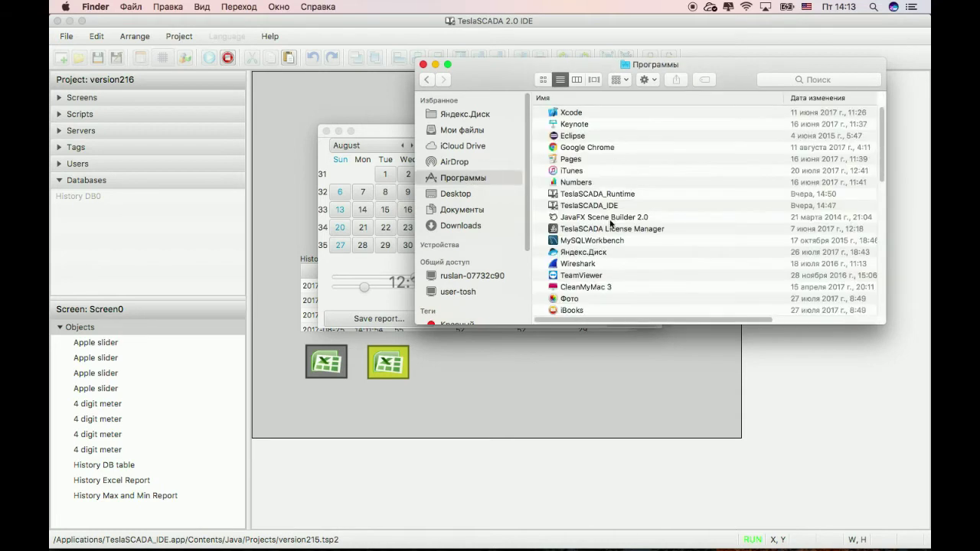
pyautogui.rightClick(604, 210)
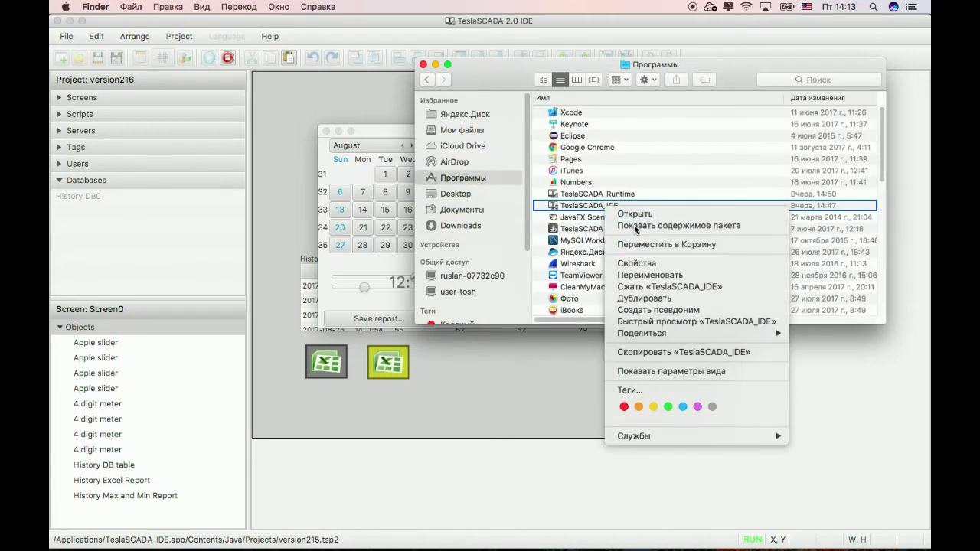
pyautogui.click(634, 225)
pyautogui.doubleClick(621, 208)
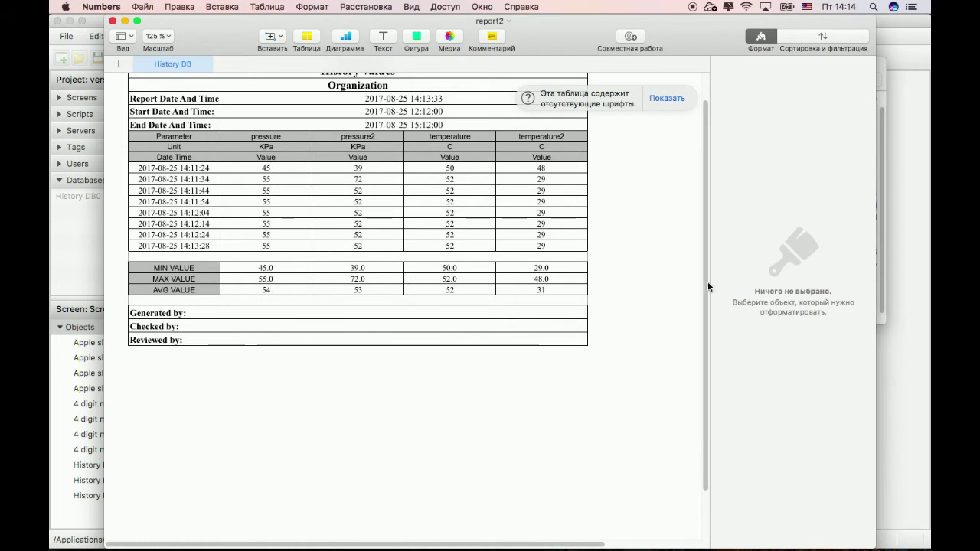
pyautogui.scroll(2, 700, 253)
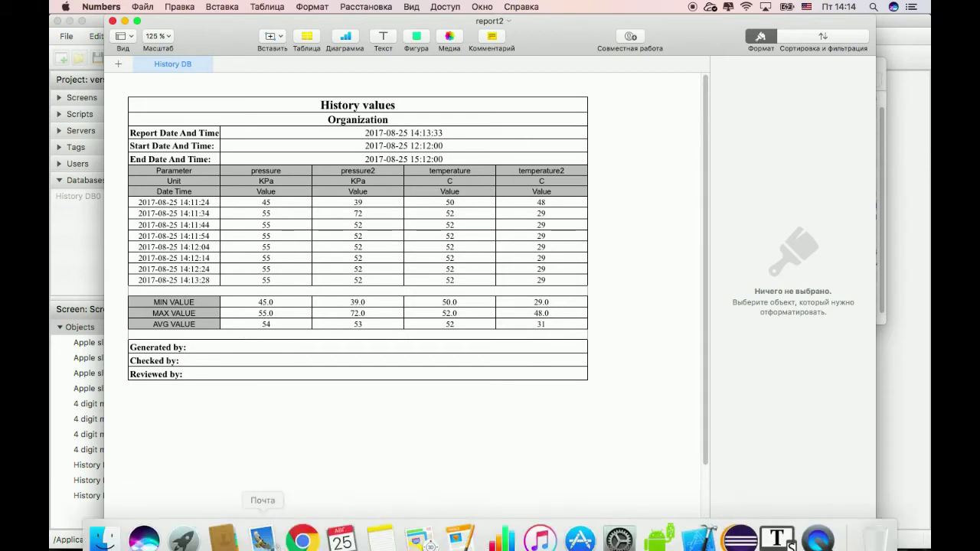
# - Switch to Finder, open report3.xls from the same Reports folder, and examine each parameter's maximum and minimum values with their times
pyautogui.click(105, 527)
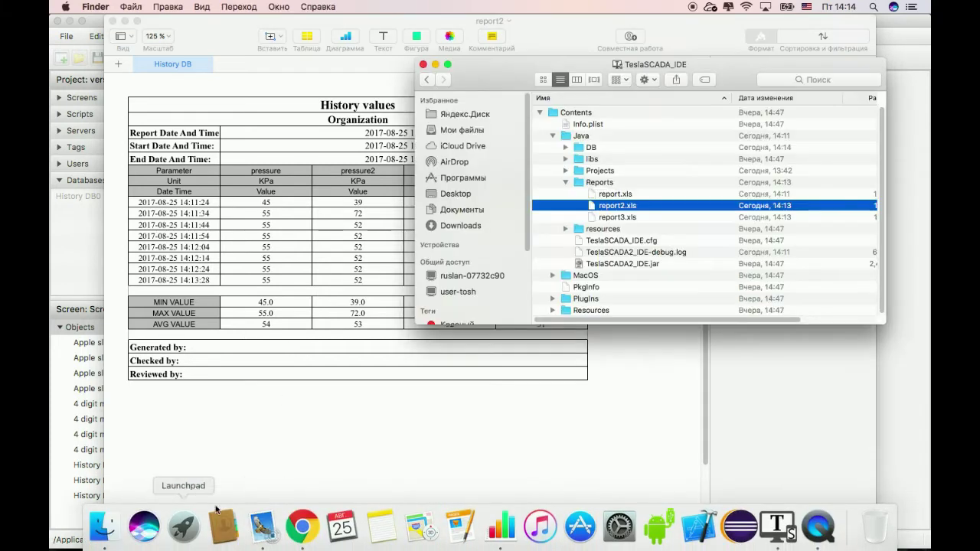
pyautogui.doubleClick(617, 219)
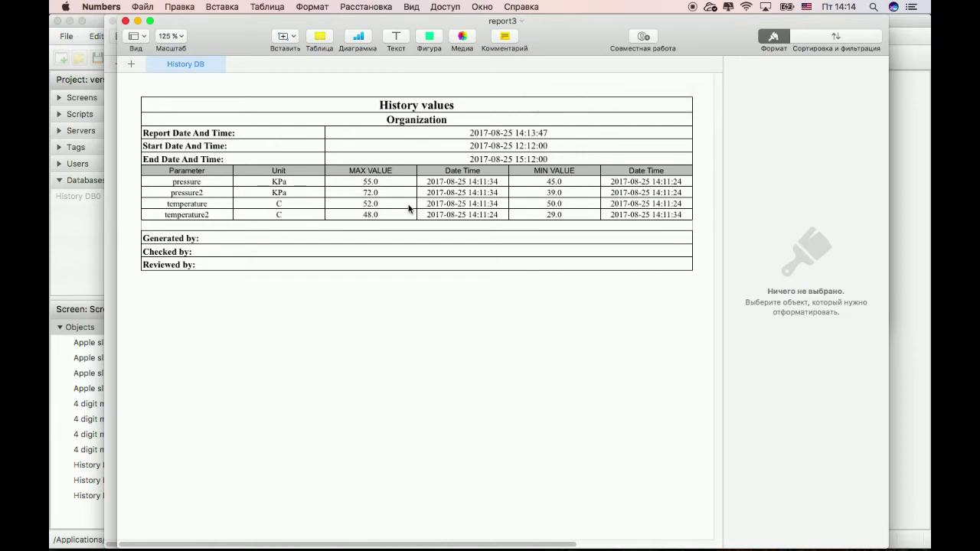
pyautogui.click(314, 215)
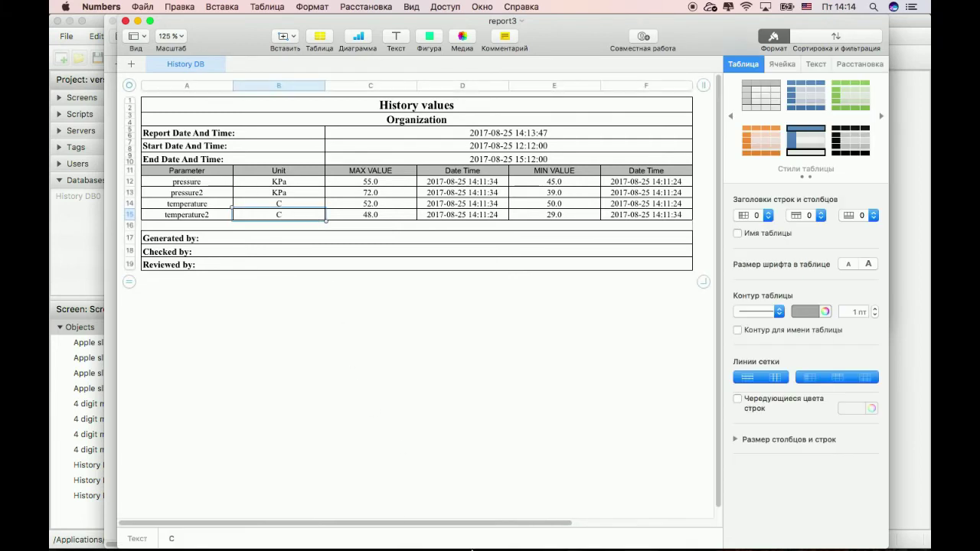
# - Switch back to TeslaSCADA_IDE, dismiss the report time selection and stop the running project
pyautogui.click(777, 527)
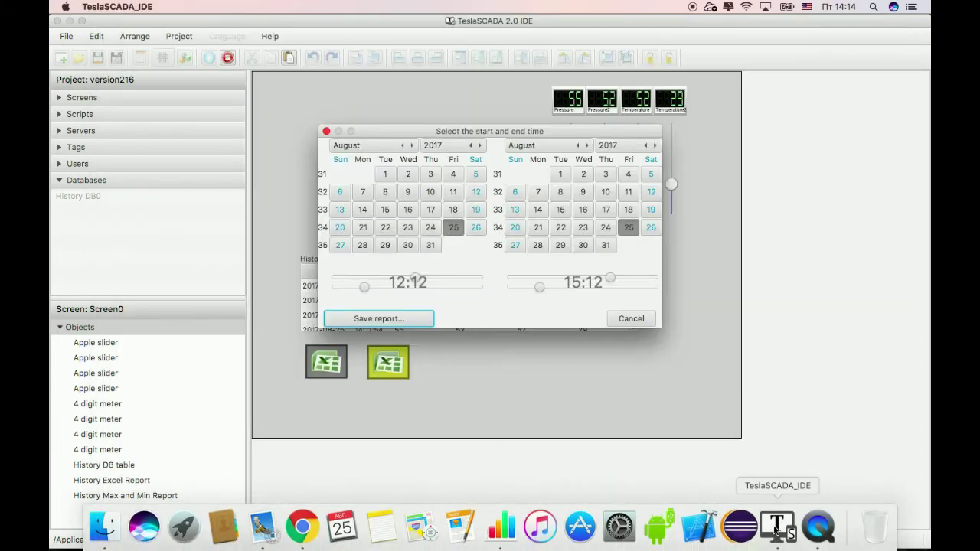
pyautogui.click(631, 319)
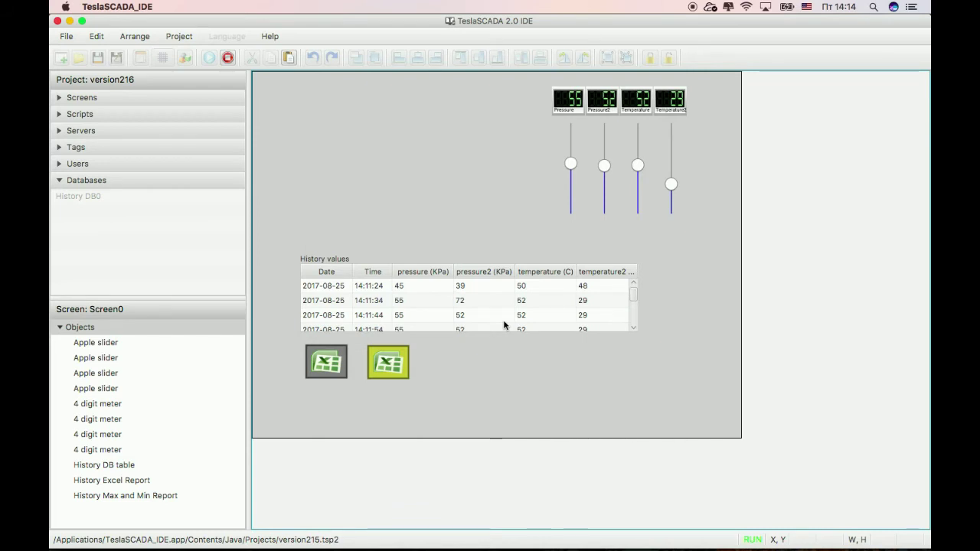
pyautogui.click(227, 57)
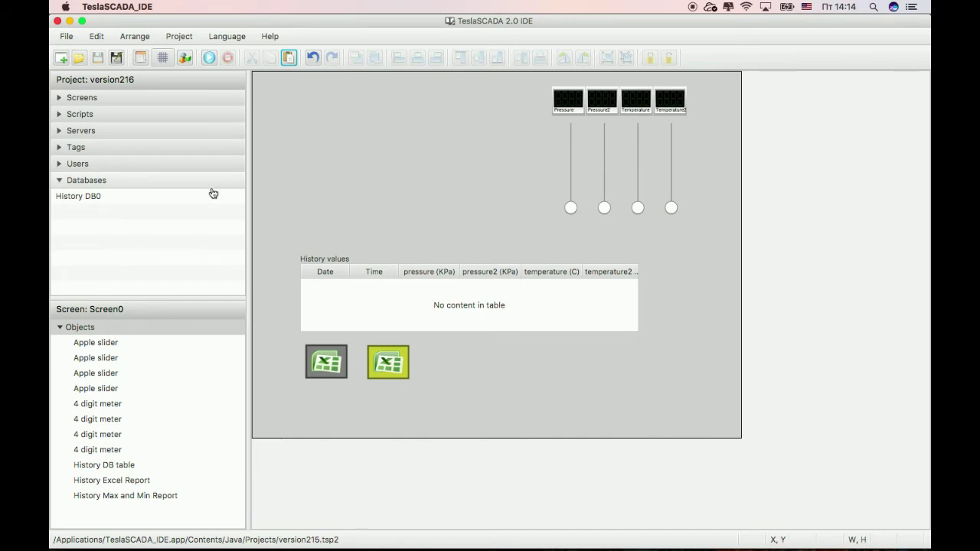
# - Add a new script to the project's Scripts and accept its properties
pyautogui.click(115, 115)
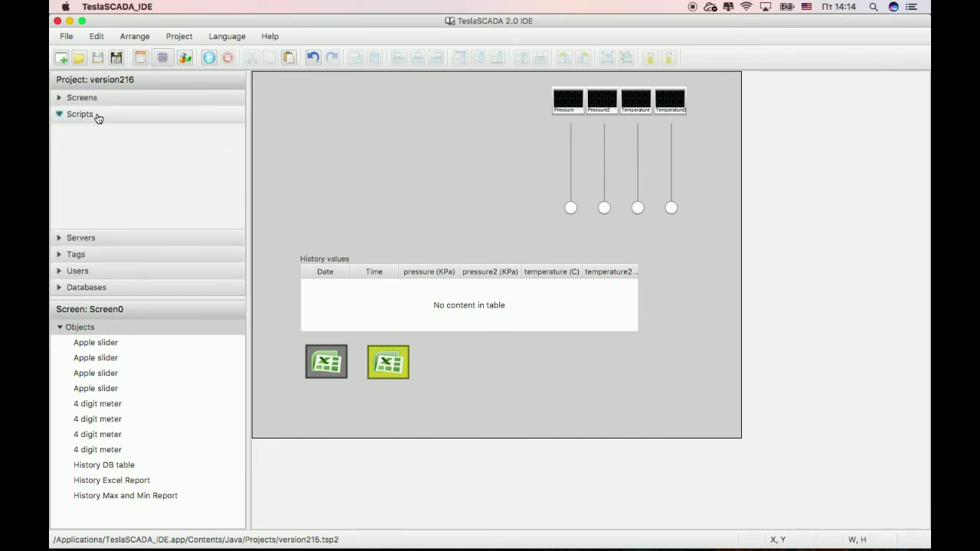
pyautogui.rightClick(95, 156)
pyautogui.click(114, 166)
pyautogui.click(490, 272)
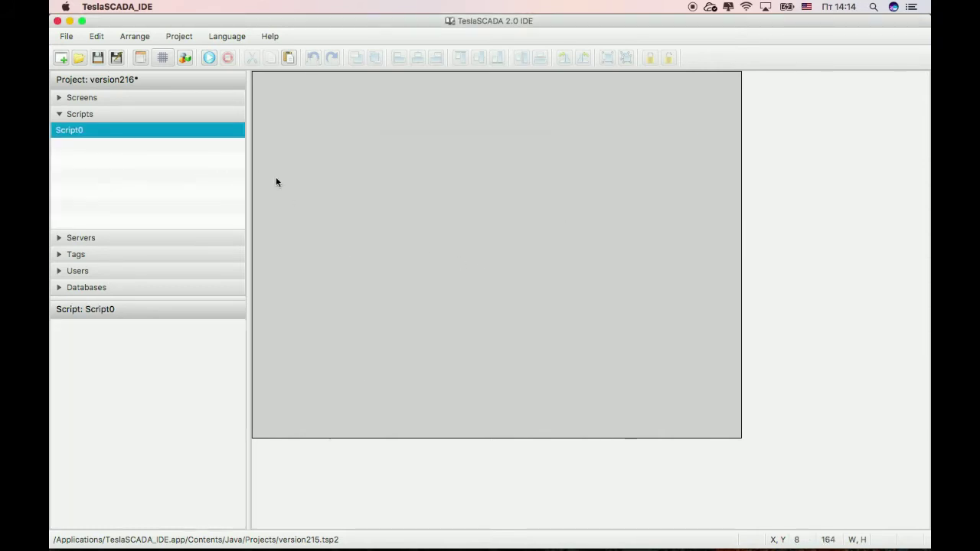
# - Place an IP or URI address object from the Servers library in Script0 and assign it to ModbusServer1
pyautogui.rightClick(319, 182)
pyautogui.click(328, 191)
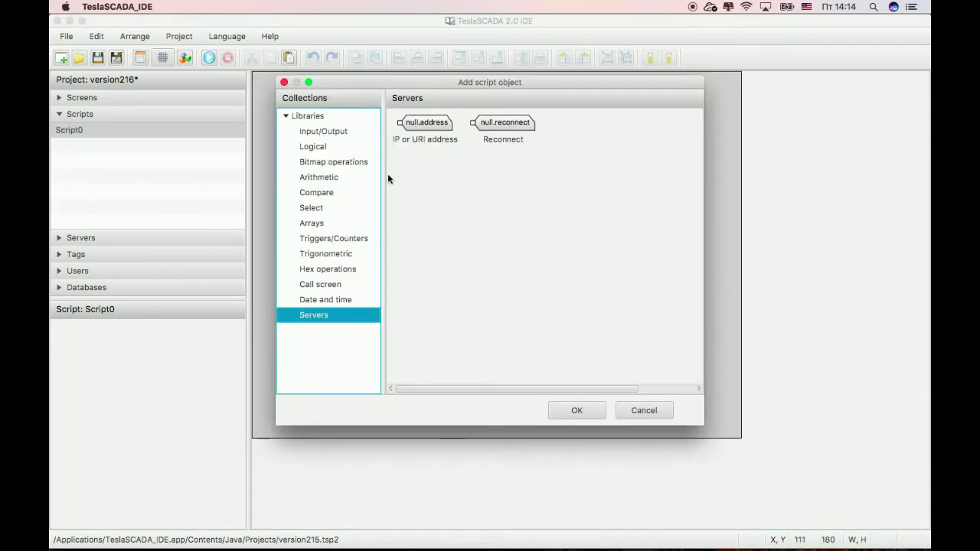
pyautogui.doubleClick(424, 122)
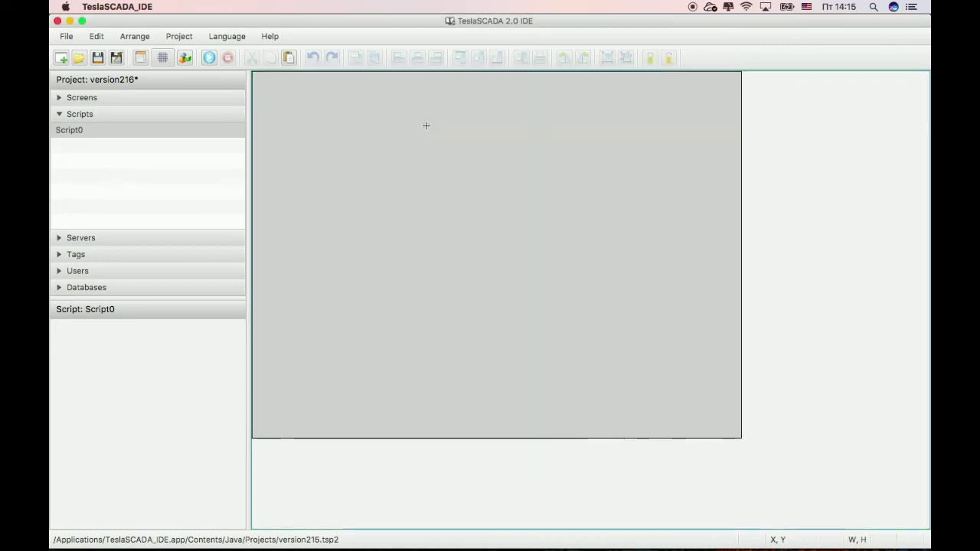
pyautogui.click(408, 169)
pyautogui.doubleClick(427, 175)
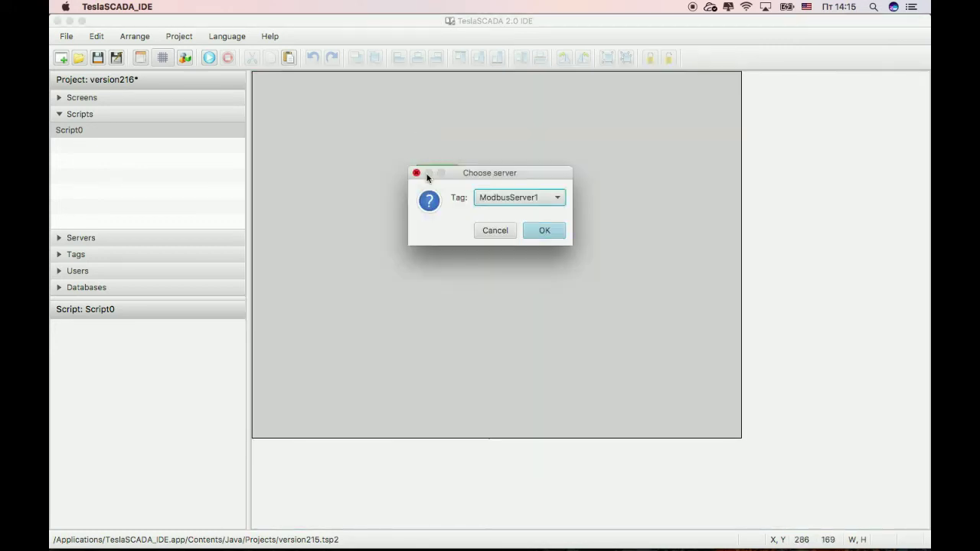
pyautogui.click(541, 231)
# - Place an Input tag object from the Input/Output library to the left of the ModbusServer1.address block
pyautogui.rightClick(324, 184)
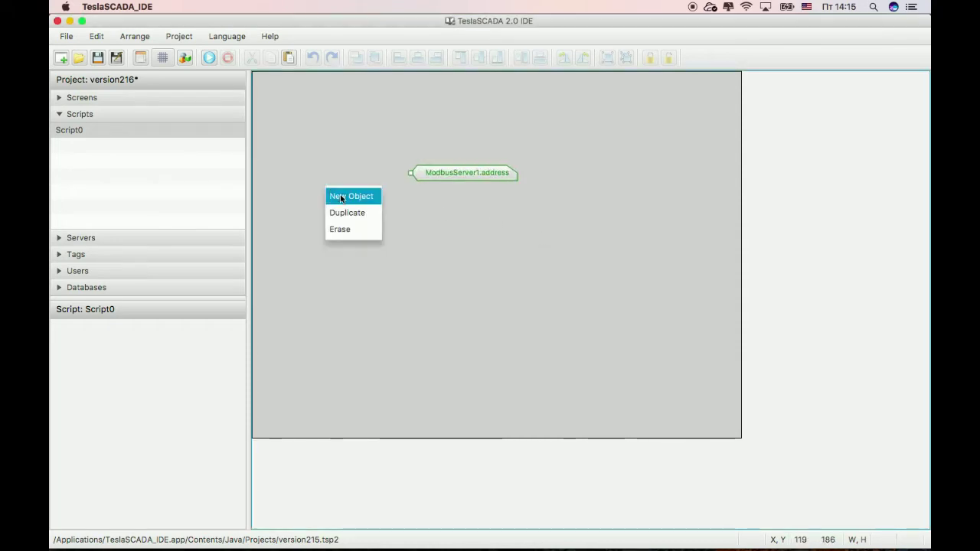
pyautogui.click(340, 195)
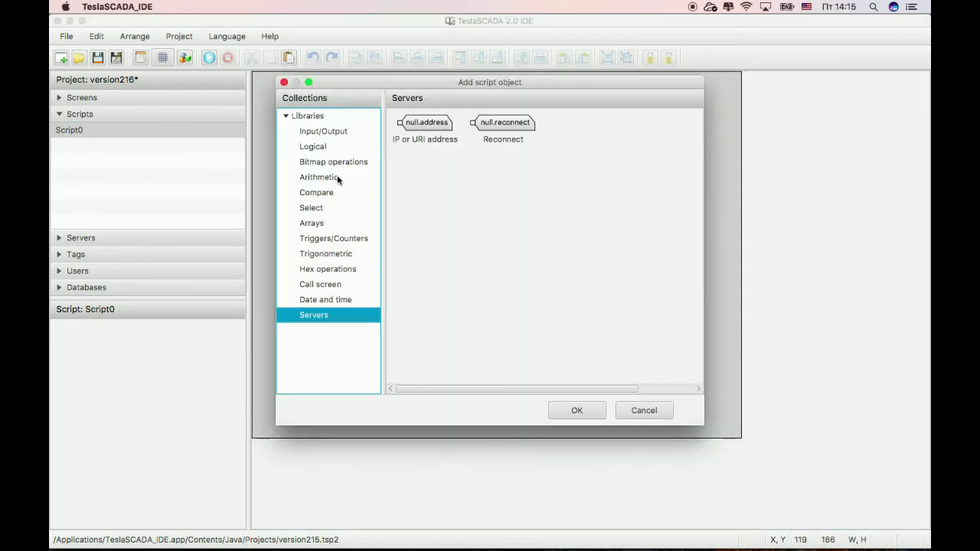
pyautogui.click(337, 132)
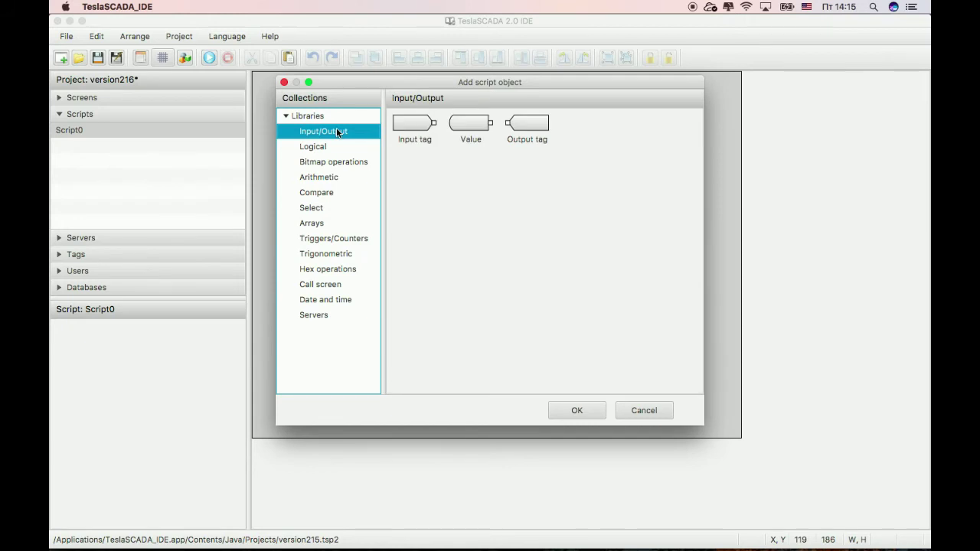
pyautogui.doubleClick(417, 127)
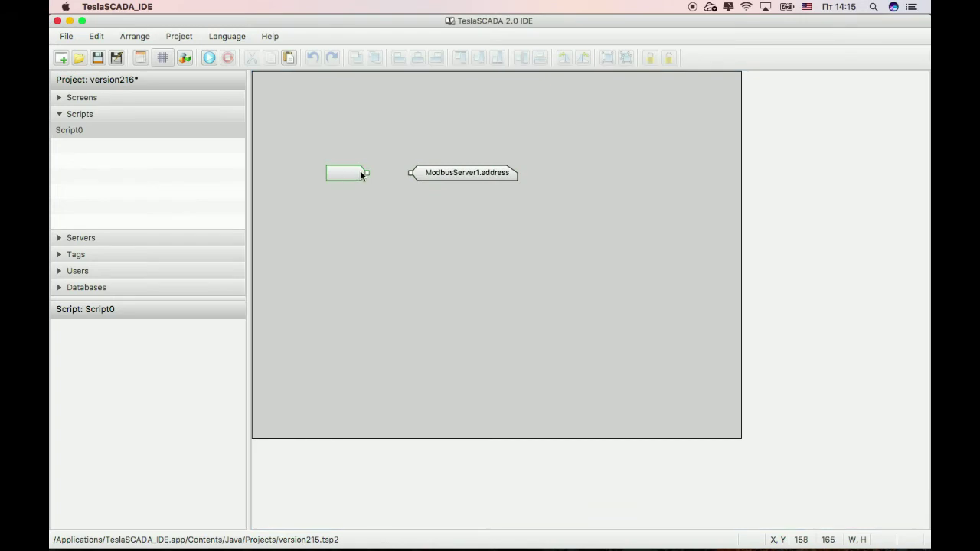
# - Assign the ipaddress tag to the input block, connect it to ModbusServer1.address, and adjust the input block's position
pyautogui.doubleClick(348, 174)
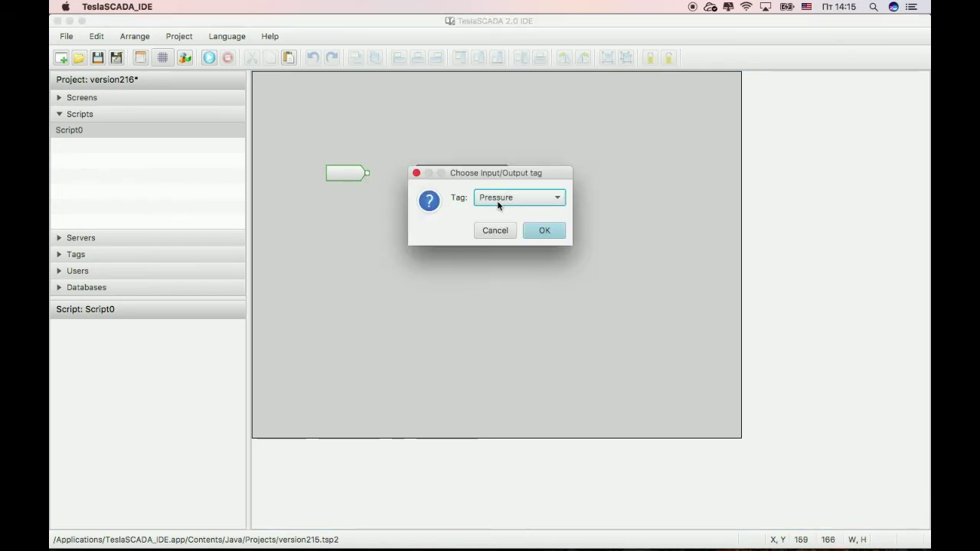
pyautogui.click(498, 202)
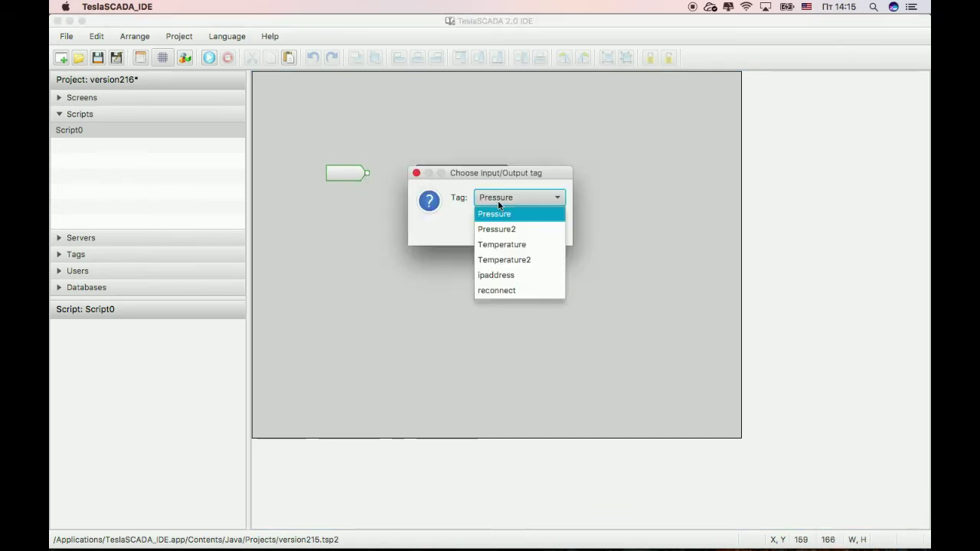
pyautogui.click(503, 277)
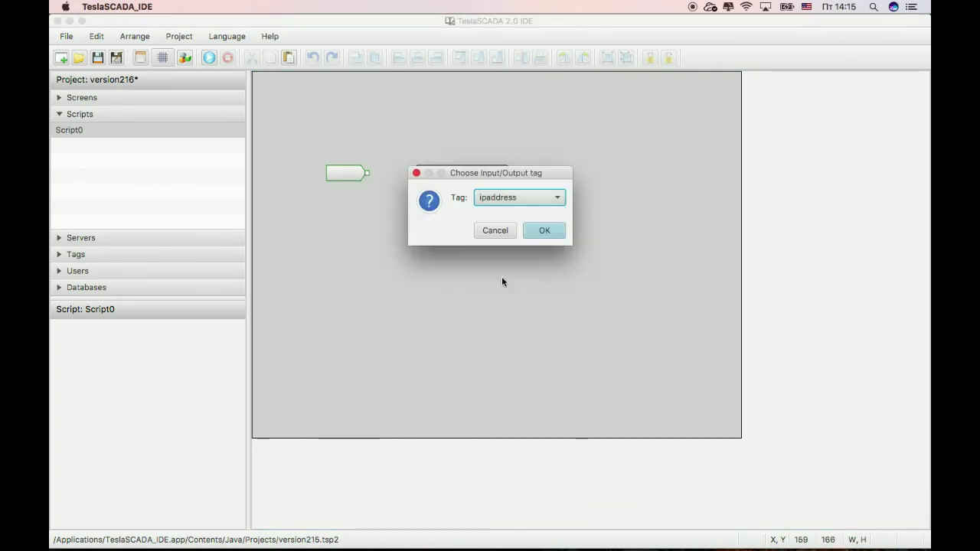
pyautogui.click(539, 234)
pyautogui.moveTo(368, 175); pyautogui.dragTo(410, 174)
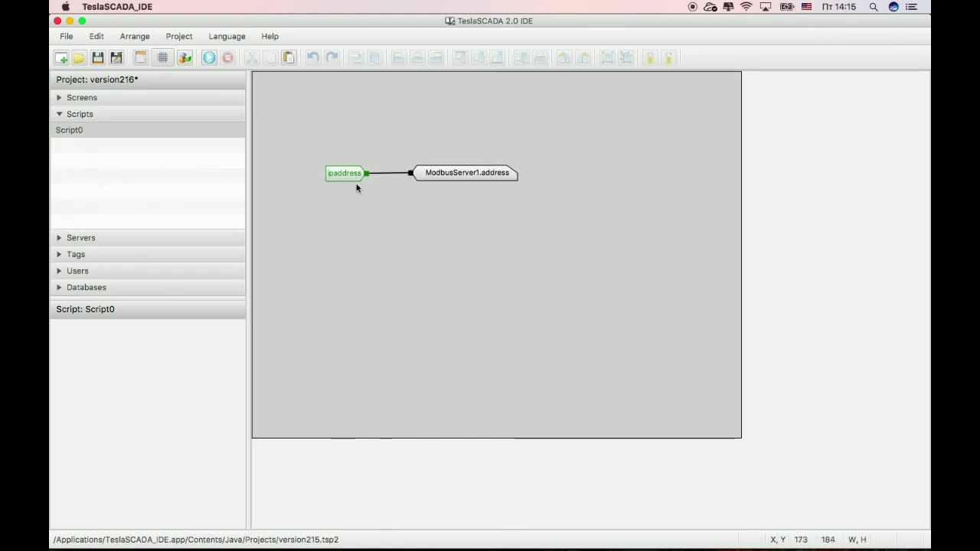
pyautogui.moveTo(351, 179); pyautogui.dragTo(345, 174)
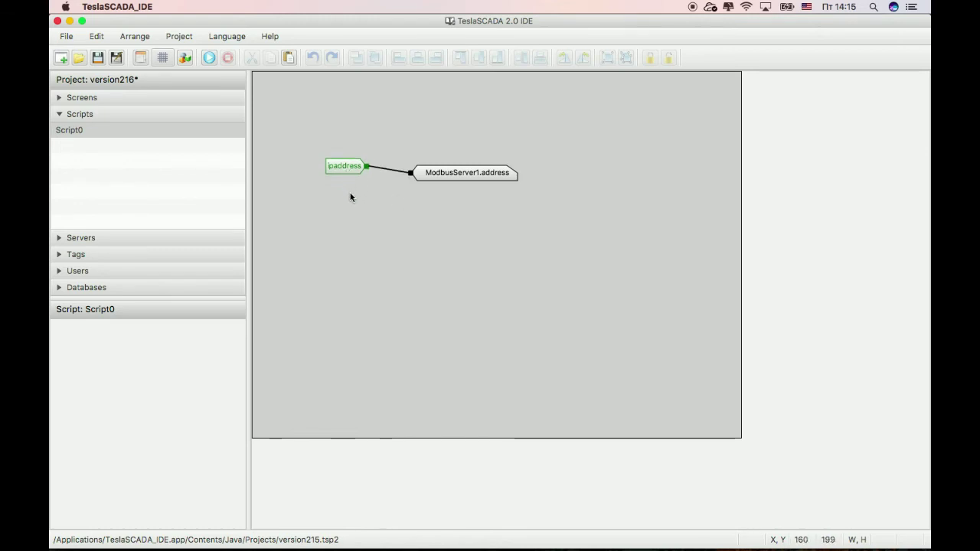
# - Place a Reconnect object from the Servers library below the ModbusServer1.address block and assign it to ModbusServer1
pyautogui.rightClick(395, 209)
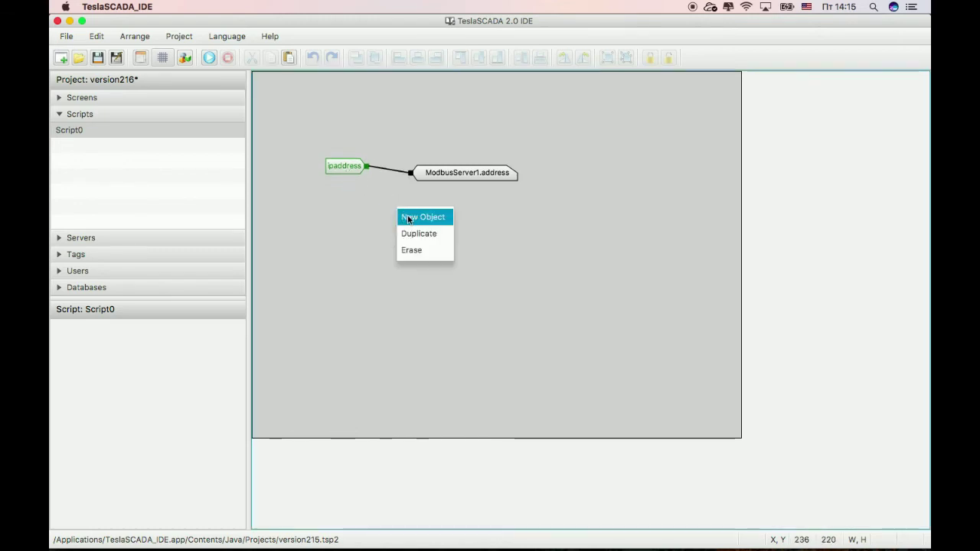
pyautogui.click(407, 215)
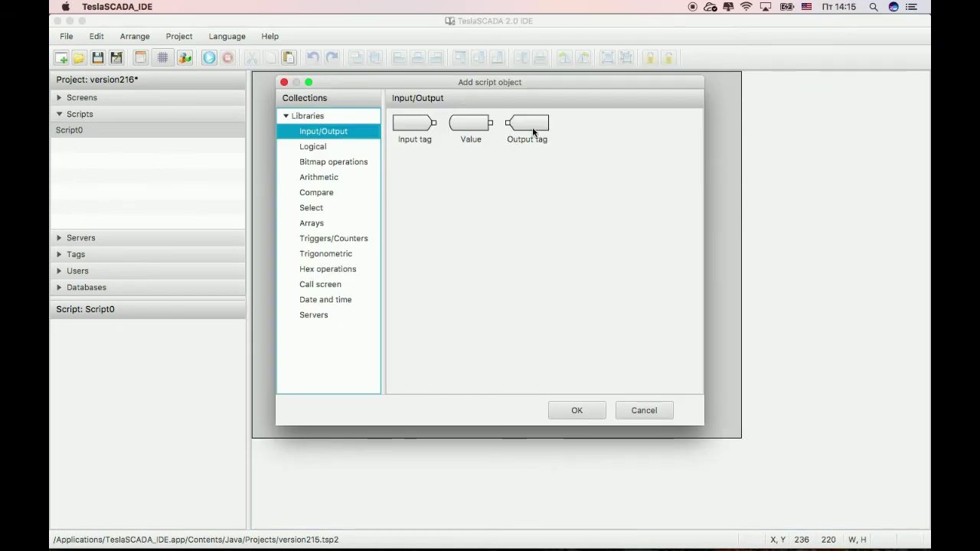
pyautogui.click(313, 315)
pyautogui.doubleClick(501, 124)
pyautogui.click(461, 221)
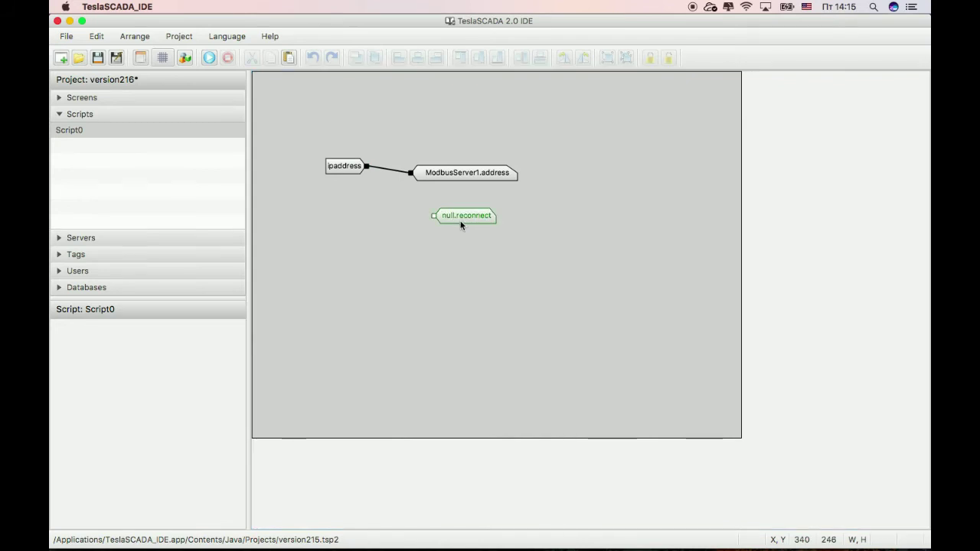
pyautogui.click(556, 235)
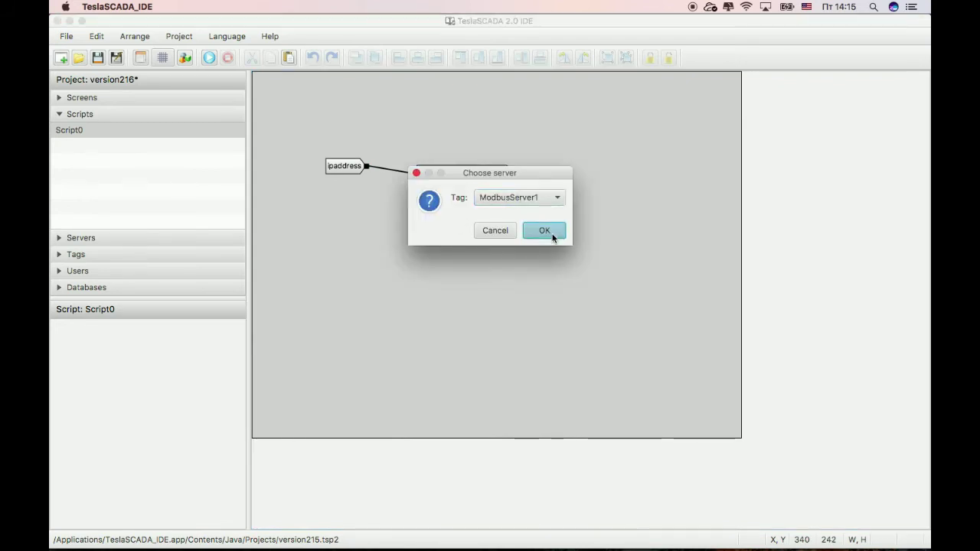
# - Place an Input tag object from the Input/Output library to the left of the ModbusServer1.reconnect block
pyautogui.rightClick(363, 217)
pyautogui.click(377, 223)
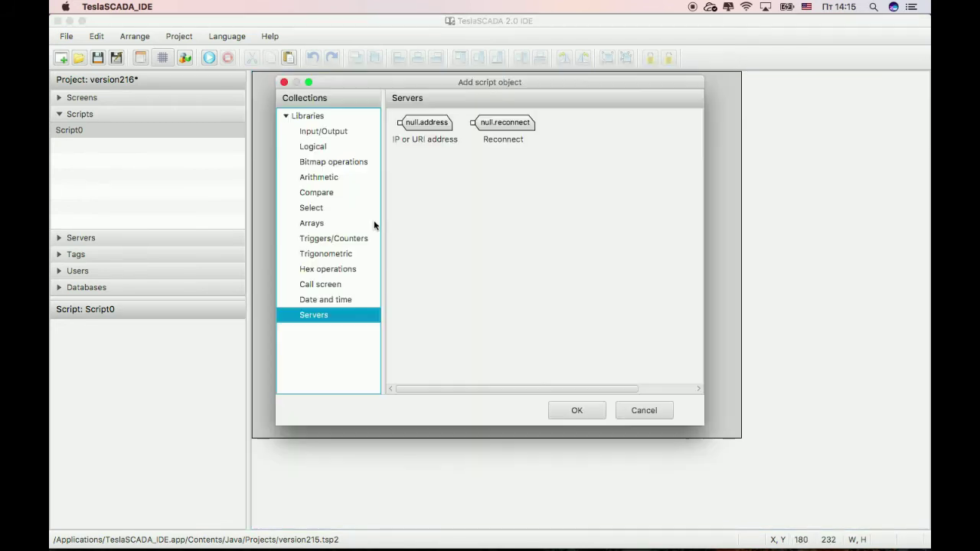
pyautogui.click(323, 131)
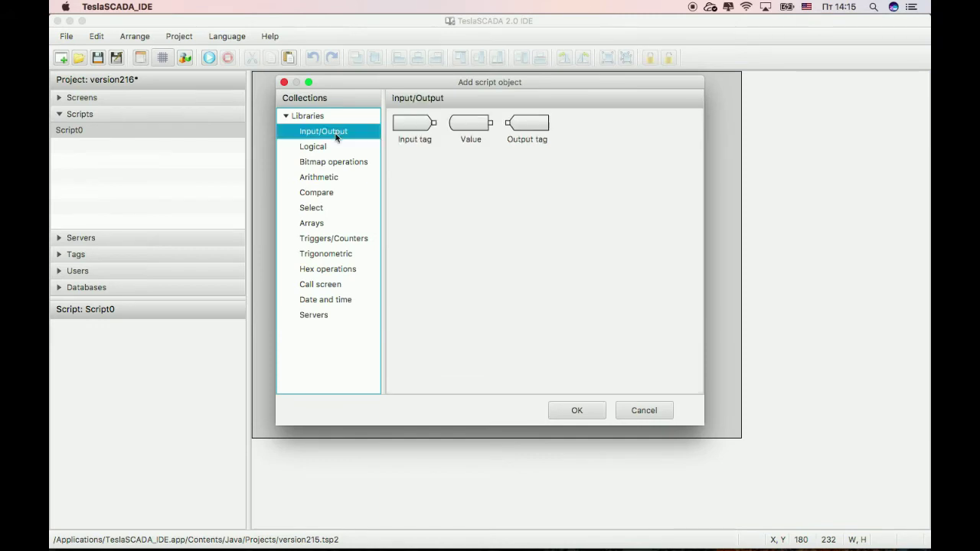
pyautogui.doubleClick(398, 125)
pyautogui.click(322, 214)
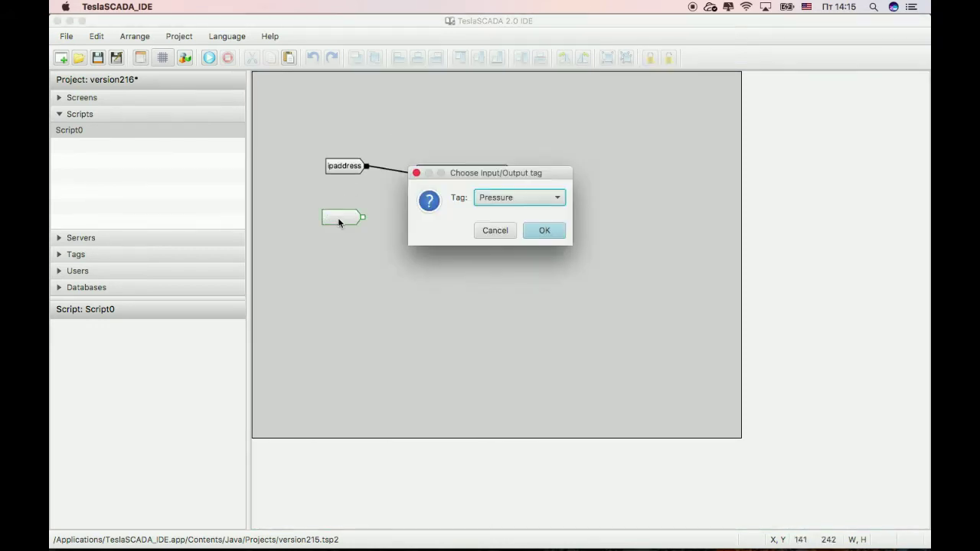
# - Assign the reconnect tag to the new input block, connect it to ModbusServer1.reconnect, and save the project
pyautogui.click(531, 201)
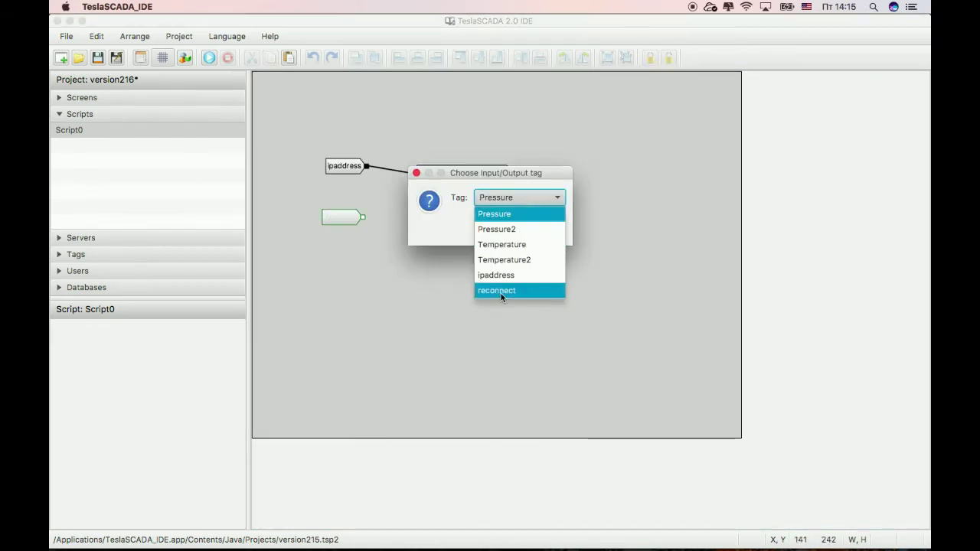
pyautogui.click(501, 291)
pyautogui.click(544, 230)
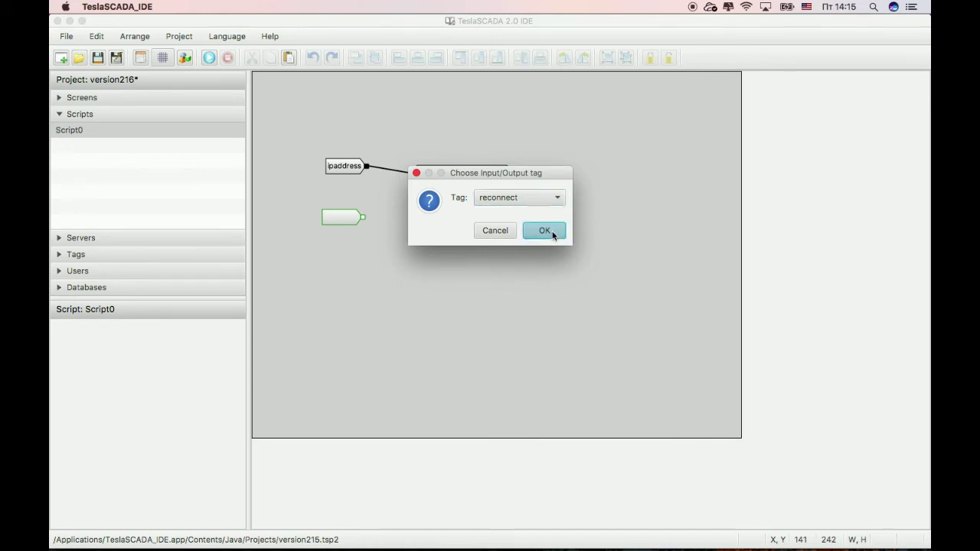
pyautogui.moveTo(364, 217); pyautogui.dragTo(434, 217)
pyautogui.click(98, 59)
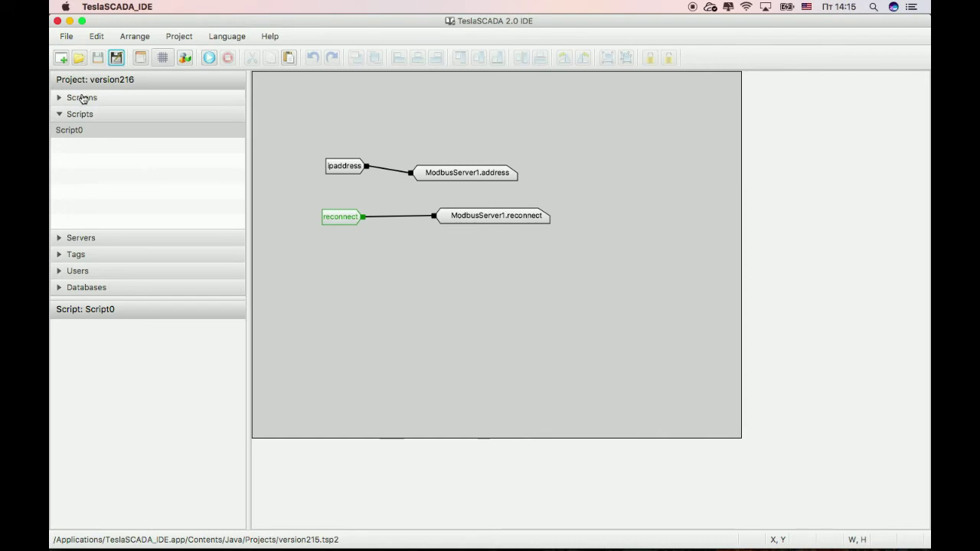
# - Add a Text object from Simple Objects to the empty upper area of Screen0 and reduce its height to about 28
pyautogui.click(81, 97)
pyautogui.click(84, 115)
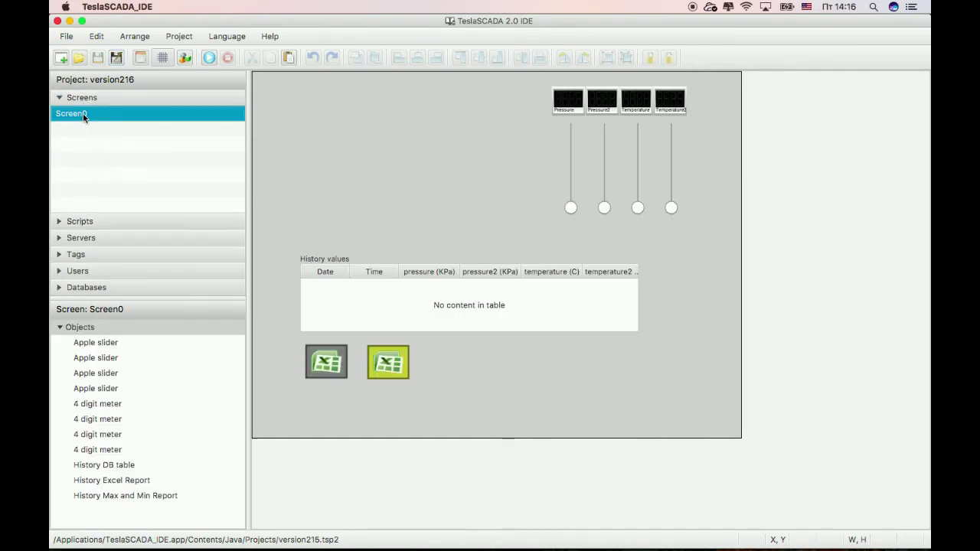
pyautogui.rightClick(319, 145)
pyautogui.click(321, 149)
pyautogui.click(322, 147)
pyautogui.click(582, 224)
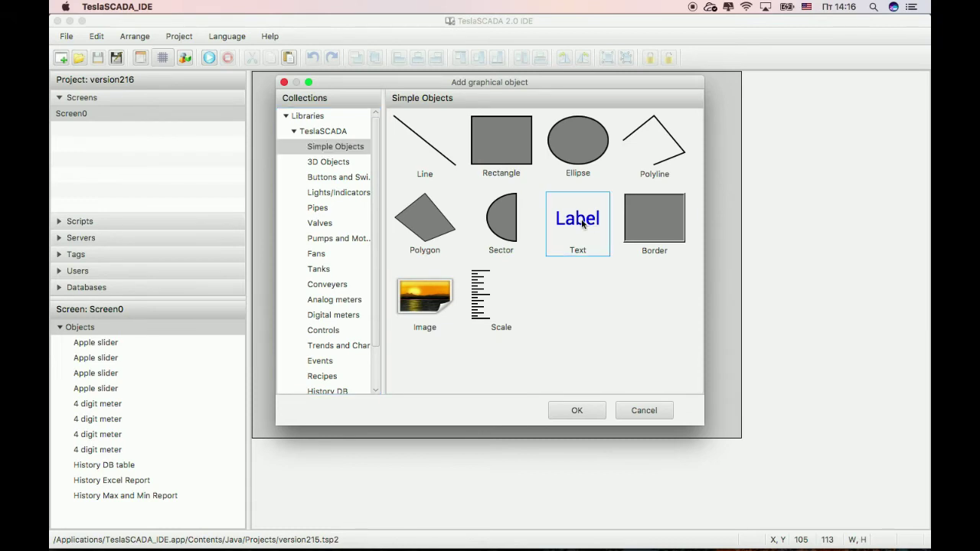
pyautogui.doubleClick(582, 224)
pyautogui.click(345, 134)
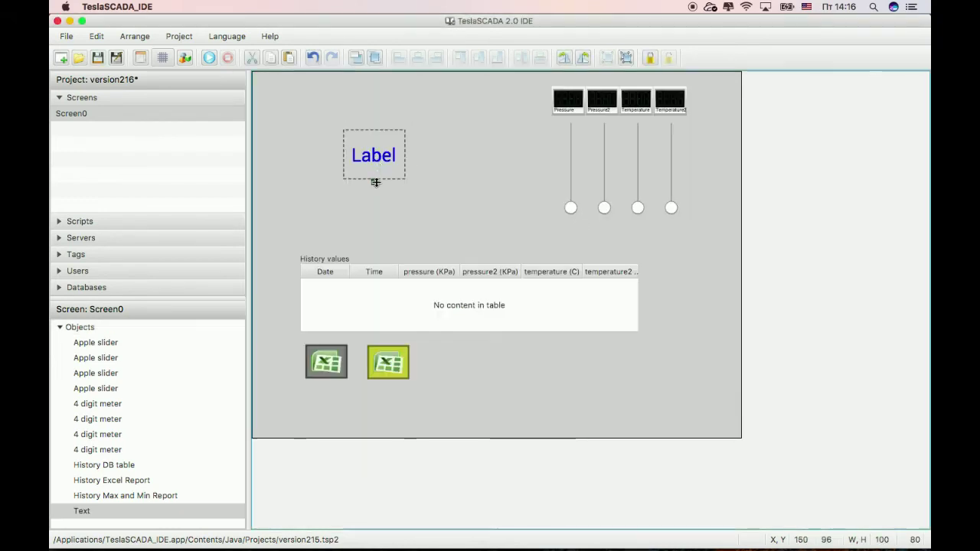
pyautogui.moveTo(375, 183); pyautogui.dragTo(375, 148)
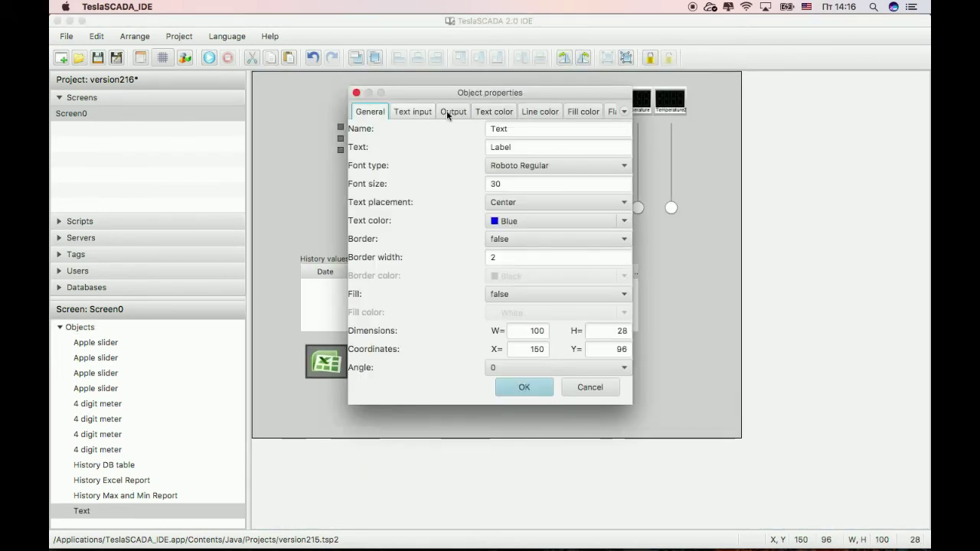
# - Enable the Text object's Text input property with the ipaddress tag
pyautogui.click(422, 113)
pyautogui.click(352, 139)
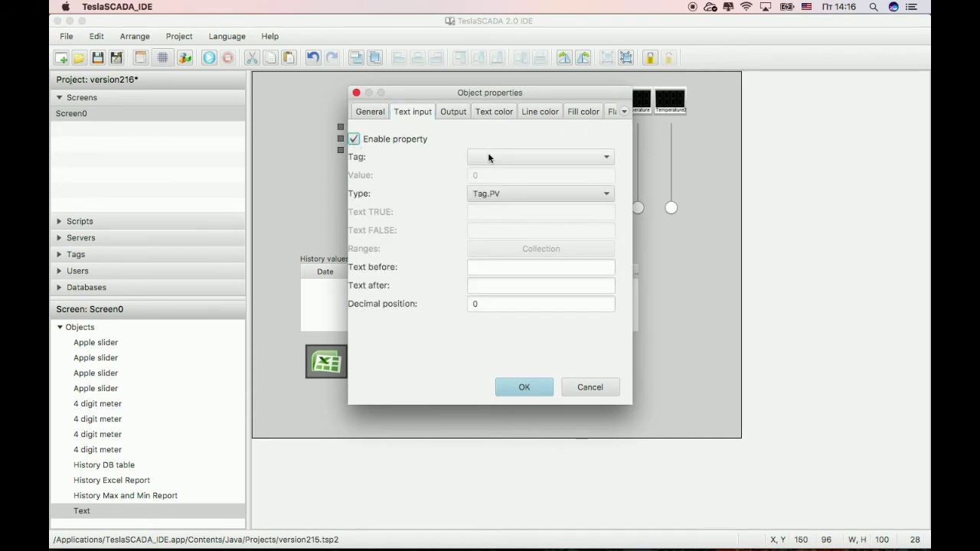
pyautogui.click(487, 156)
pyautogui.click(492, 234)
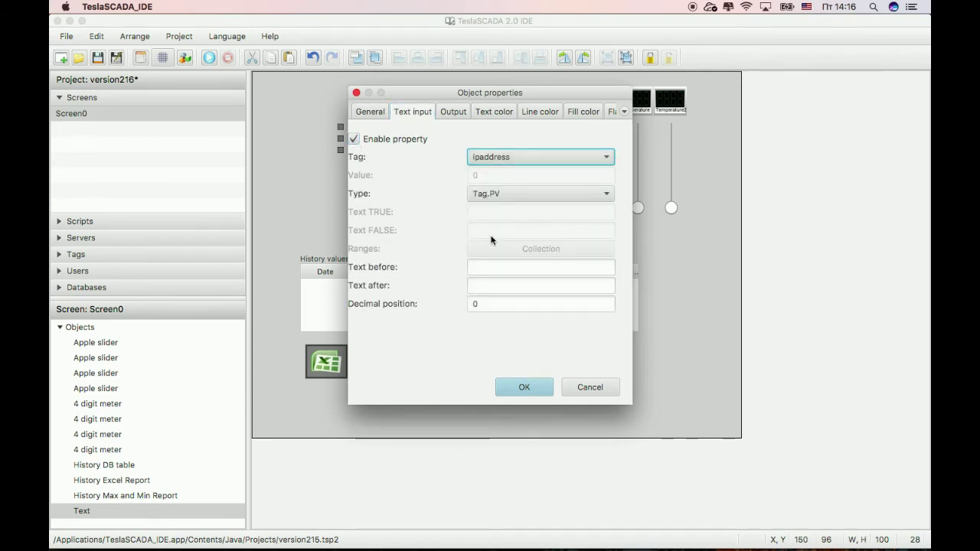
pyautogui.click(523, 387)
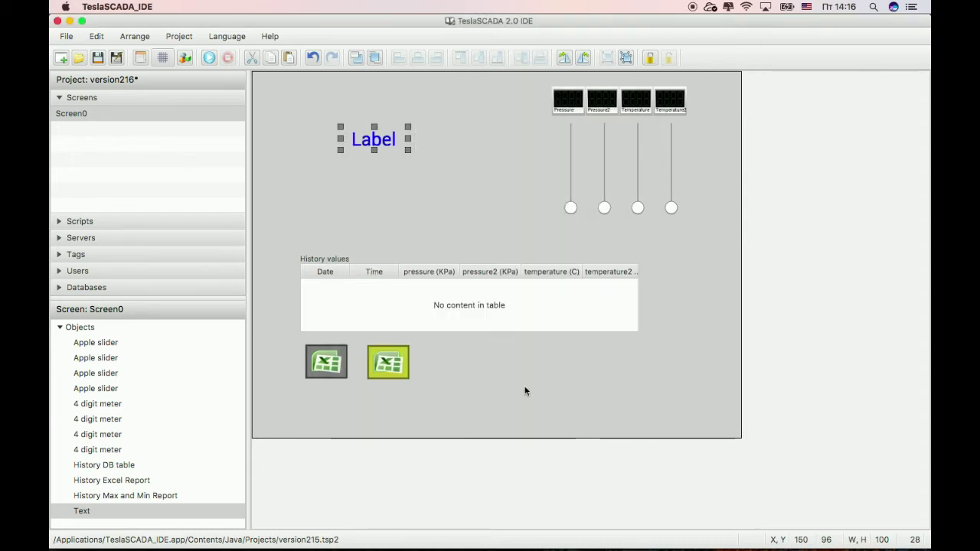
# - Enable the Text object's Output property with the ipaddress tag and save the project
pyautogui.doubleClick(377, 142)
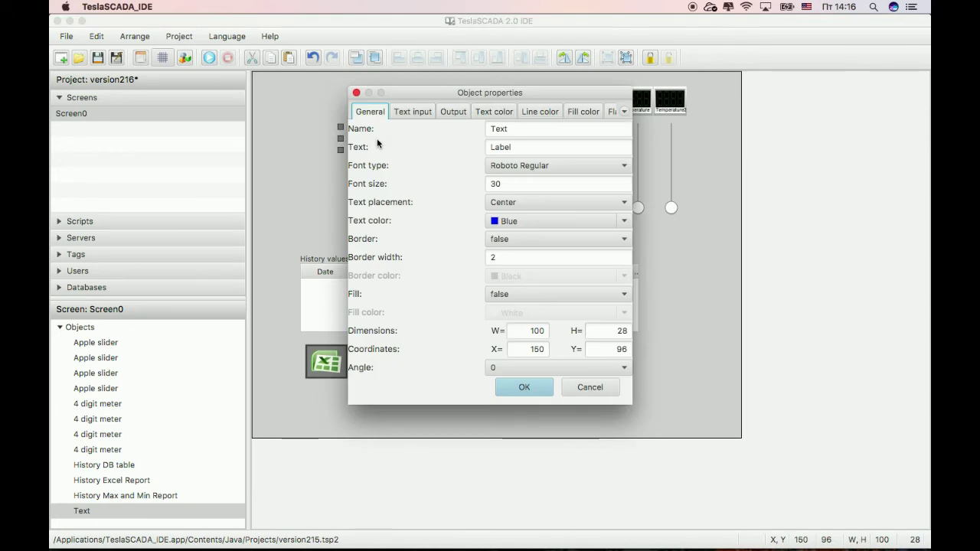
pyautogui.click(417, 116)
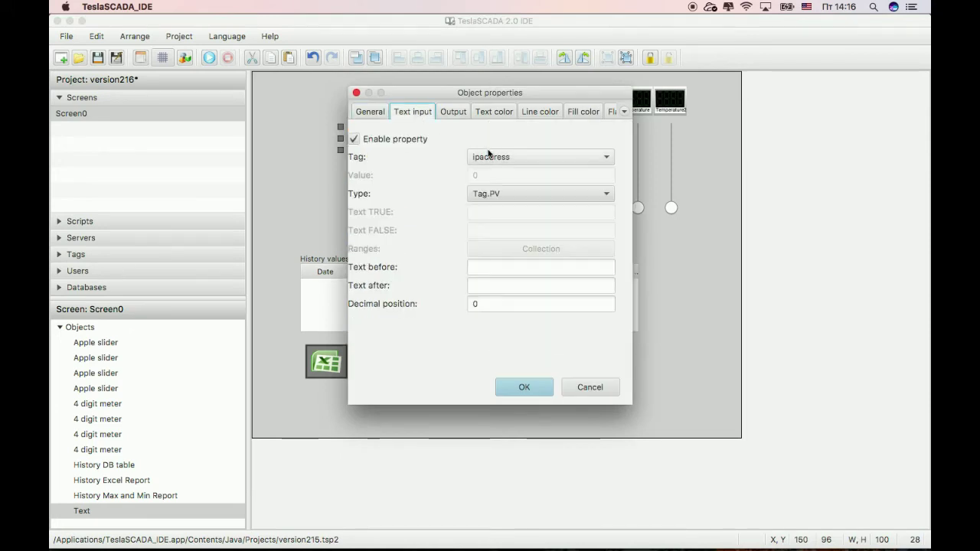
pyautogui.click(454, 112)
pyautogui.click(354, 139)
pyautogui.click(527, 158)
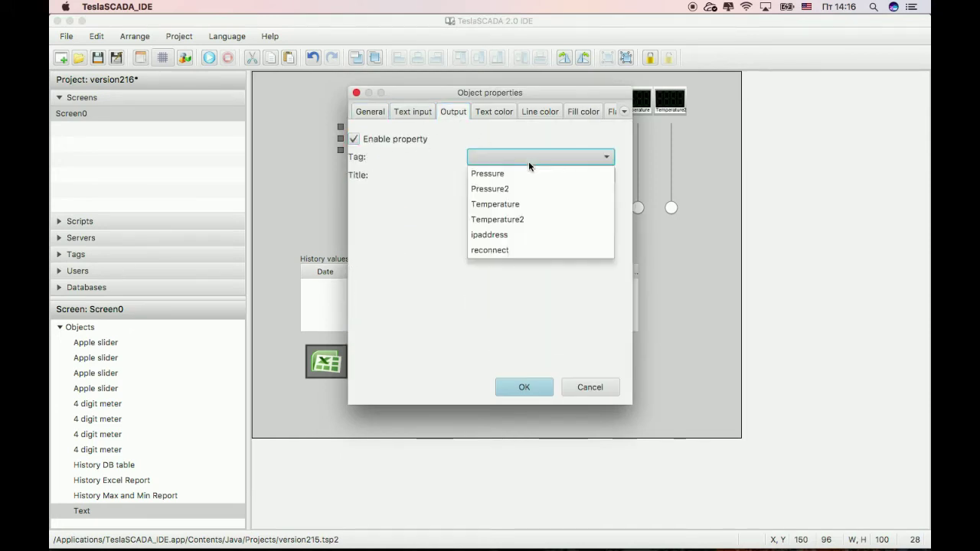
pyautogui.click(508, 233)
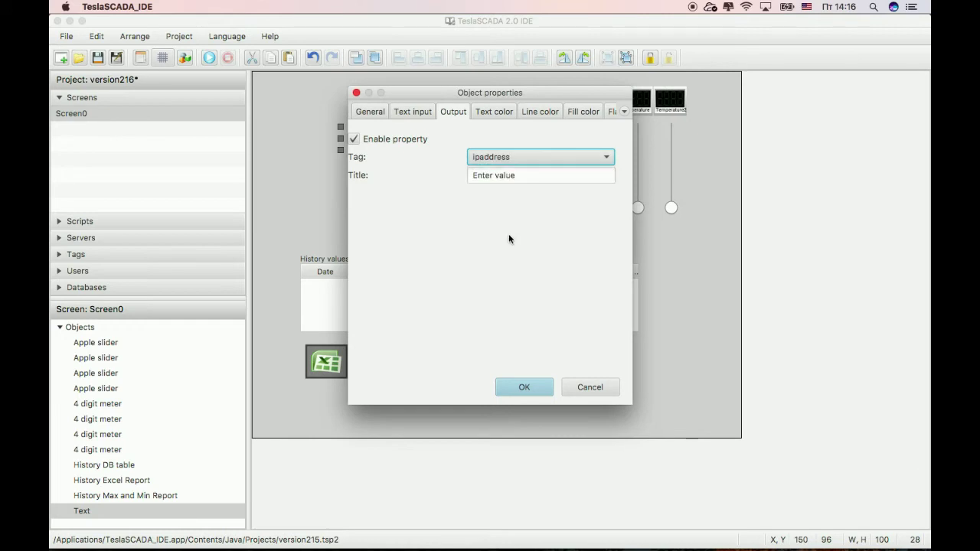
pyautogui.click(523, 386)
pyautogui.click(97, 57)
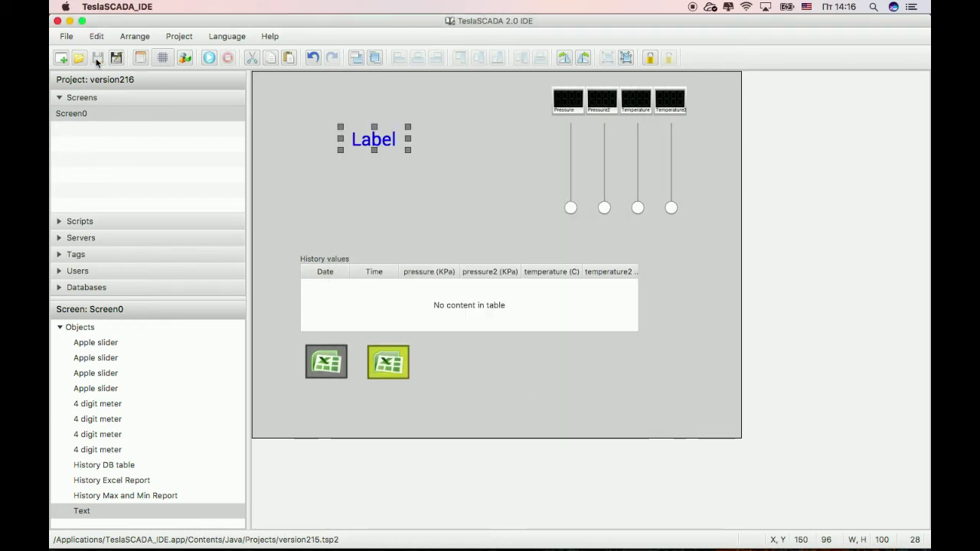
# - Add a Button from the Buttons and Switches library below the text label on Screen0
pyautogui.rightClick(376, 167)
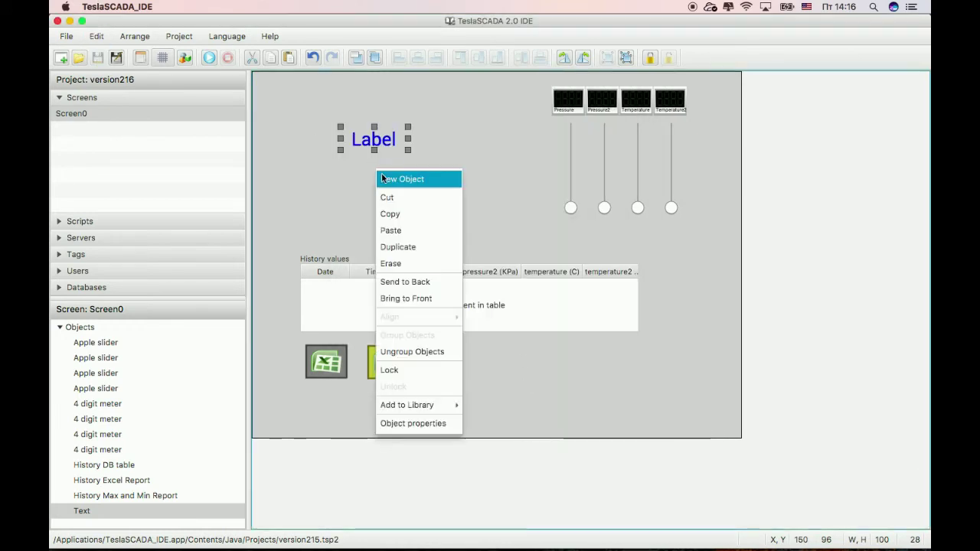
pyautogui.click(380, 178)
pyautogui.click(331, 178)
pyautogui.click(423, 142)
pyautogui.click(576, 410)
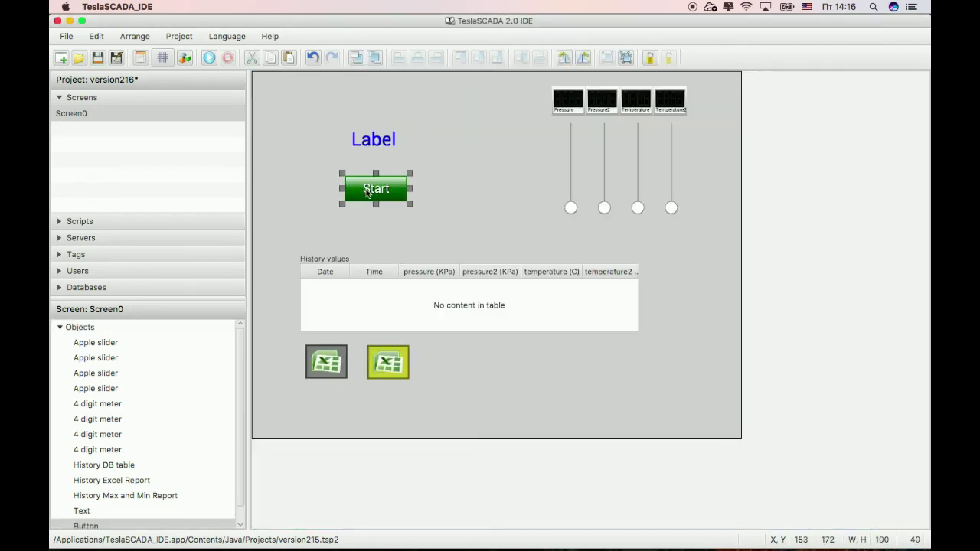
# - Enable the button's Control property with the reconnect tag and the Push function, and save the project
pyautogui.doubleClick(367, 193)
pyautogui.click(400, 108)
pyautogui.click(362, 139)
pyautogui.click(509, 161)
pyautogui.click(496, 250)
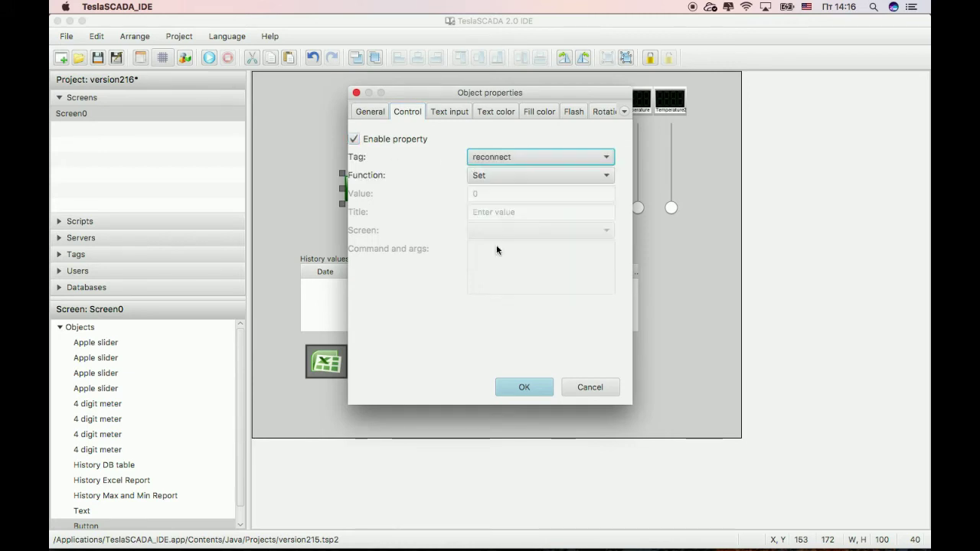
pyautogui.click(510, 176)
pyautogui.click(492, 234)
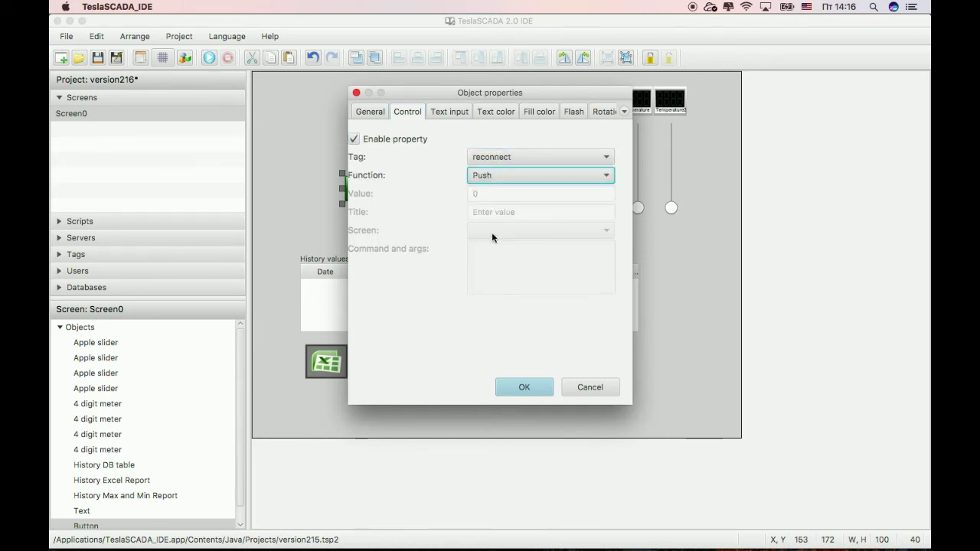
pyautogui.click(525, 387)
pyautogui.press('super+s')
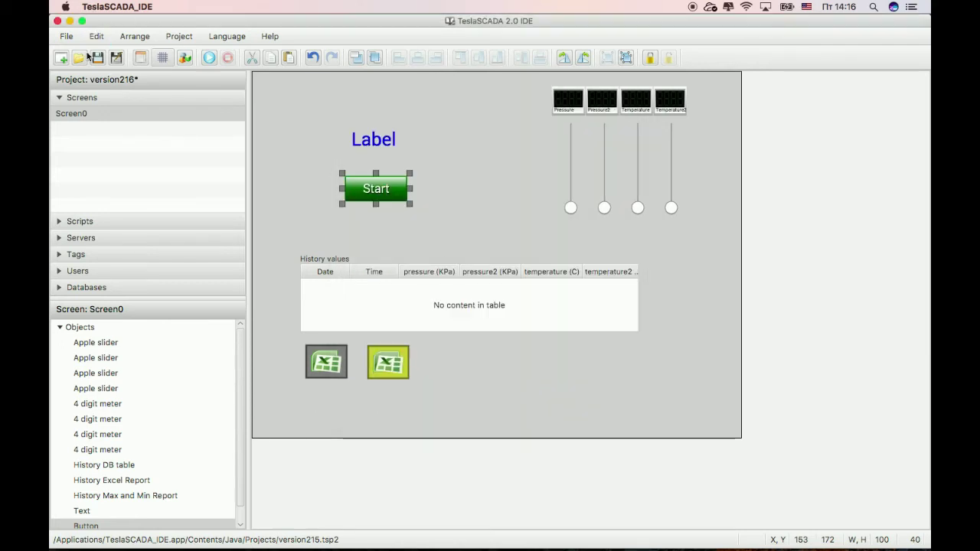
# - Change the green button's text to Reconnect
pyautogui.doubleClick(360, 193)
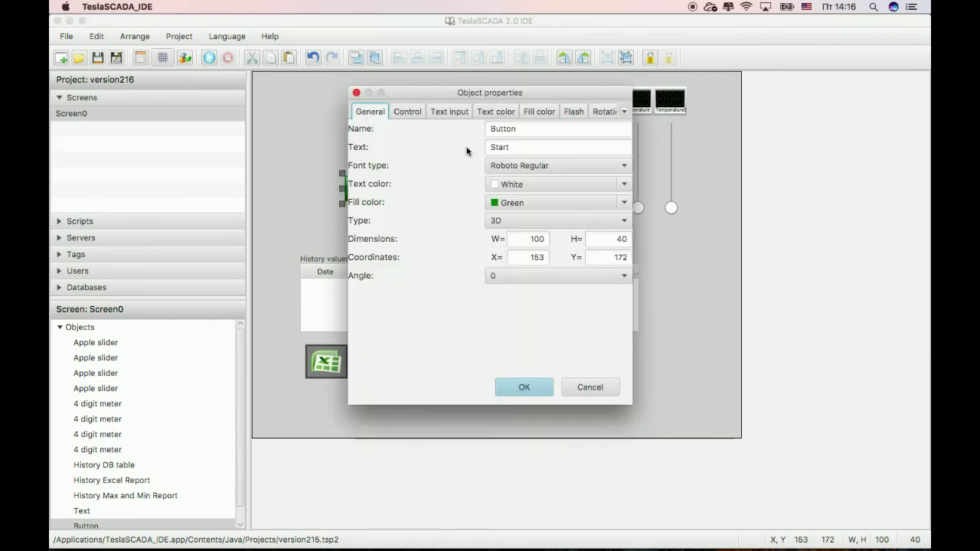
pyautogui.press('super+a')
pyautogui.write('Run')
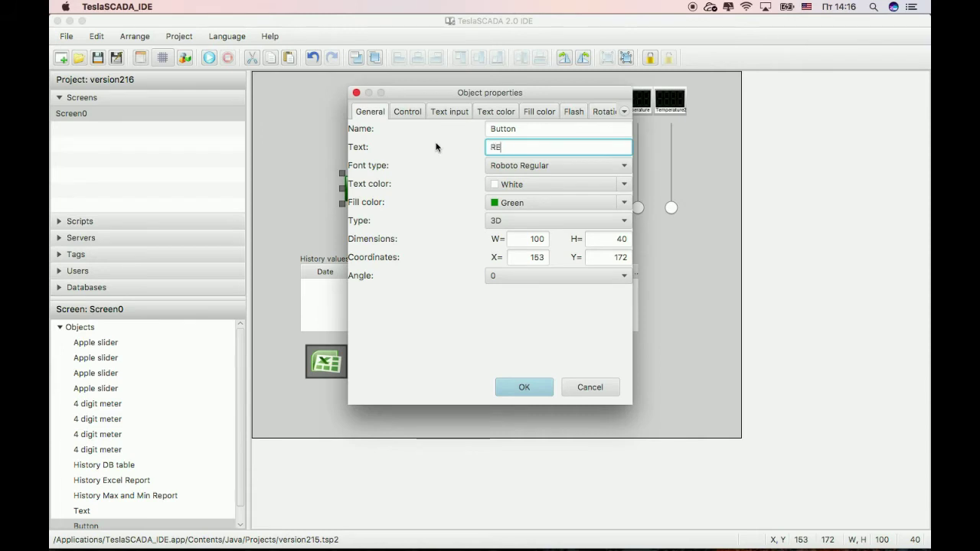
pyautogui.press('BackSpace')
pyautogui.press('BackSpace')
pyautogui.write('e')
pyautogui.press('BackSpace')
pyautogui.write('econnect')
pyautogui.click(523, 387)
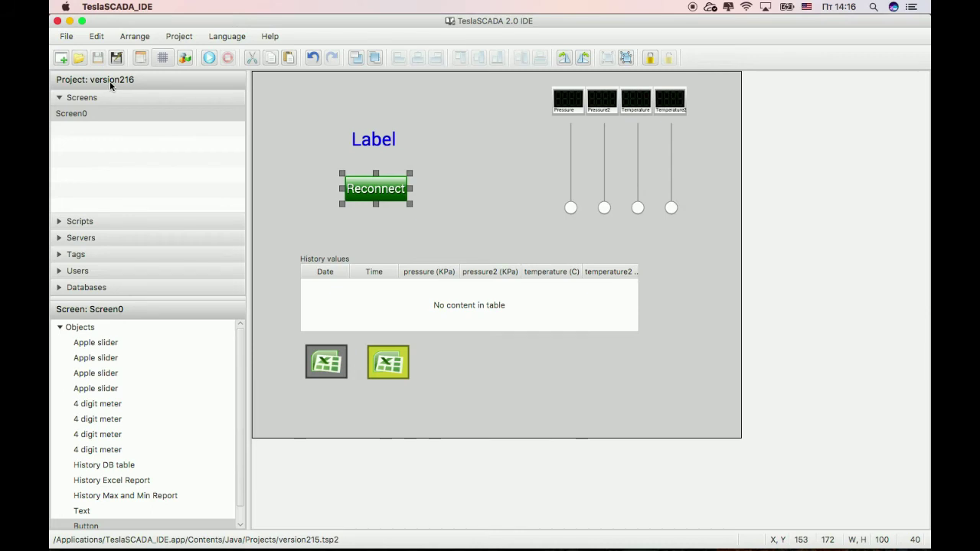
# - Switch to Finder and launch TeslaSCADA_Runtime from the applications folder
pyautogui.moveTo(184, 536)
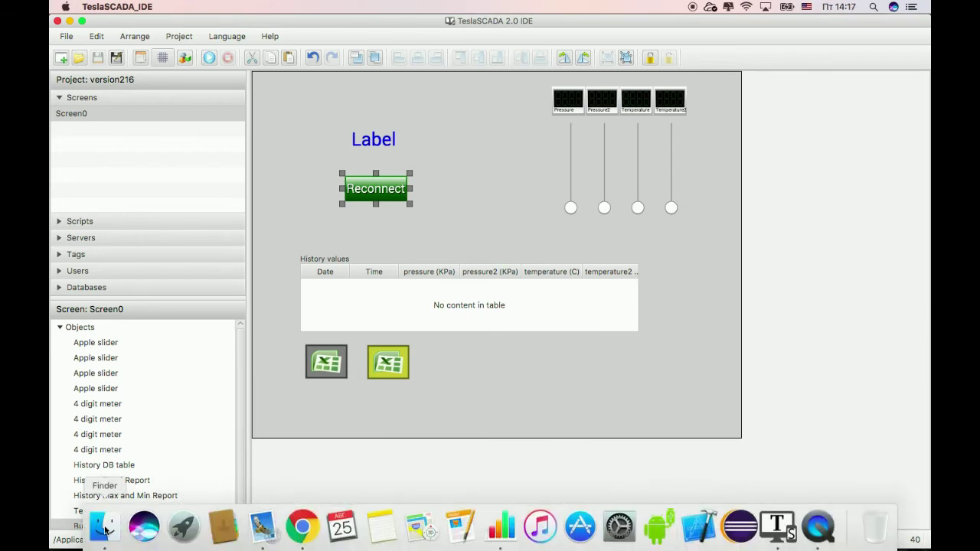
pyautogui.click(106, 528)
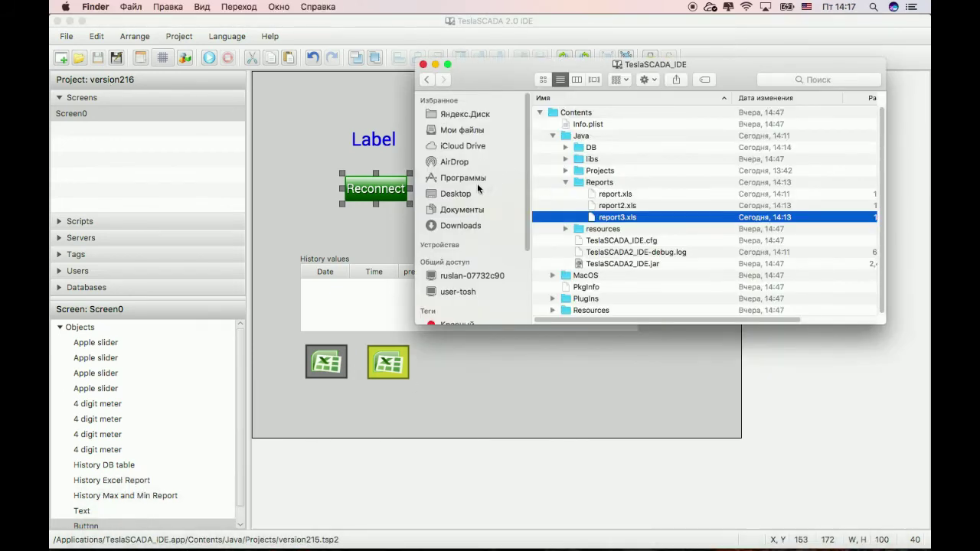
pyautogui.click(457, 181)
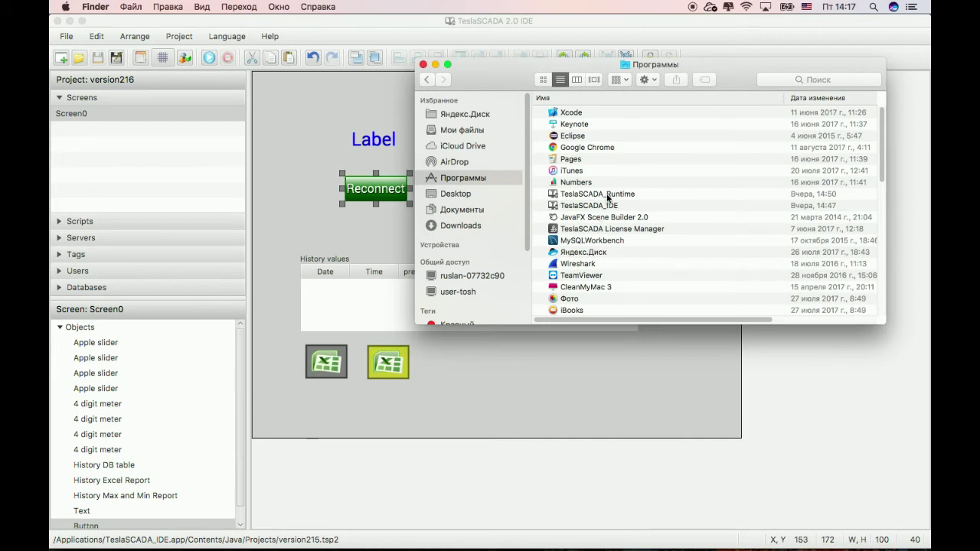
pyautogui.click(607, 195)
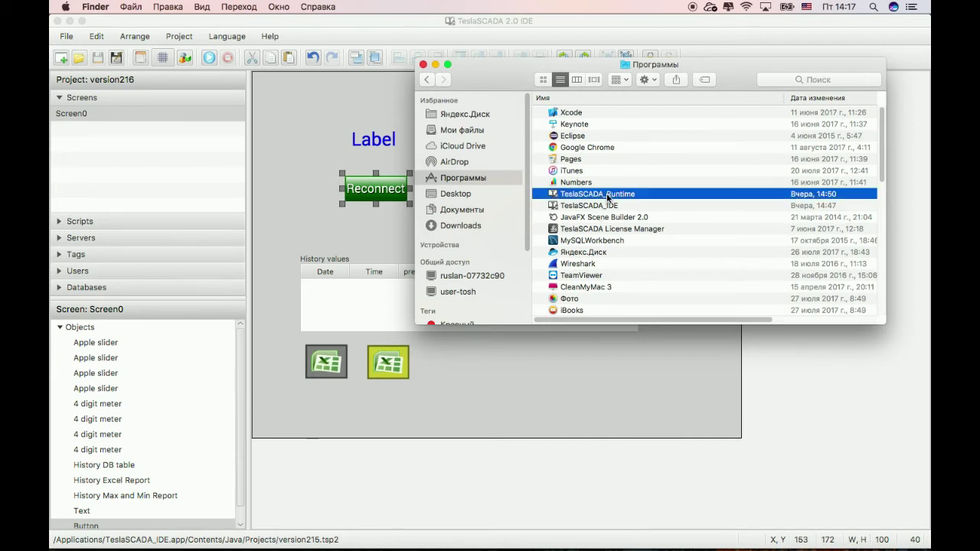
pyautogui.doubleClick(607, 195)
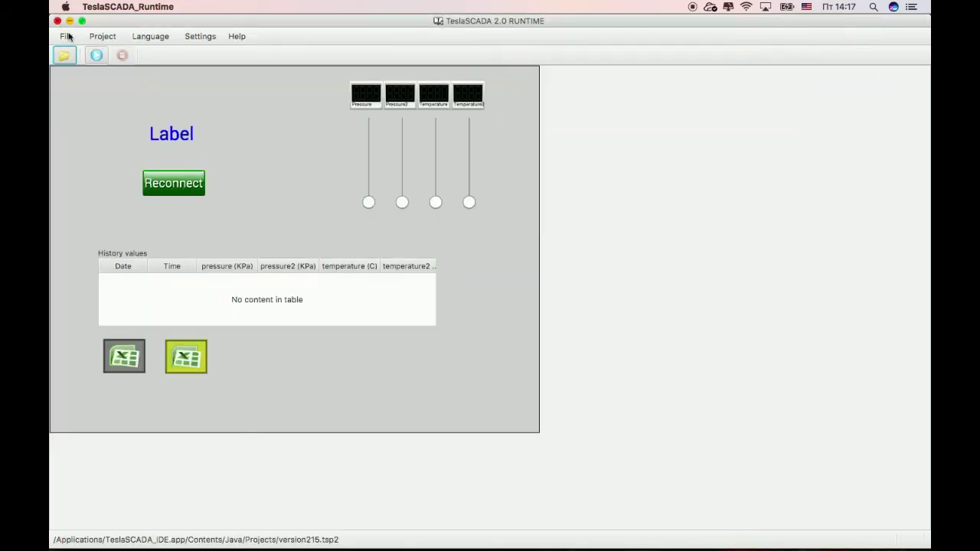
# - Run the project in Runtime, dismiss the SQL error message and stop the project
pyautogui.click(97, 56)
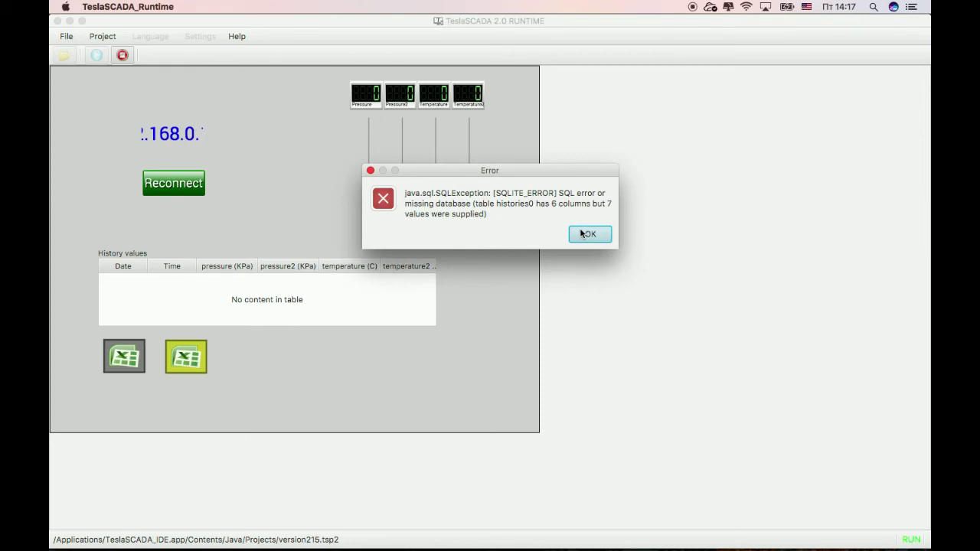
pyautogui.click(584, 234)
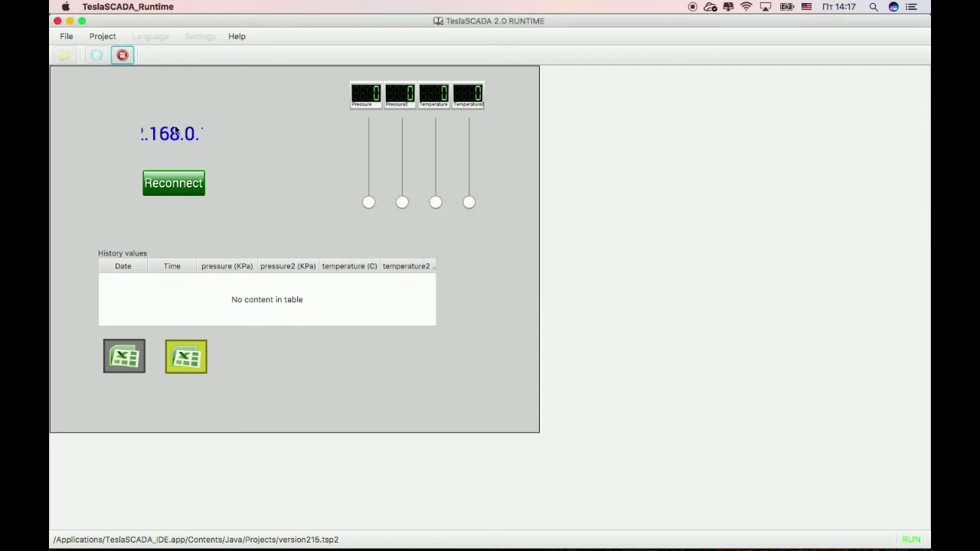
pyautogui.click(123, 55)
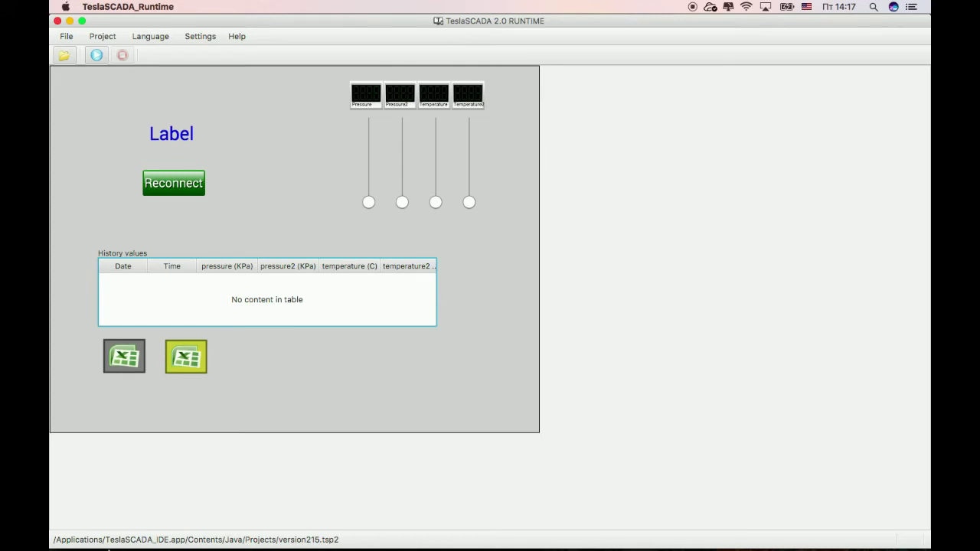
# - Switch to TeslaSCADA_IDE, reduce the font size of the blue text label on Screen0 and save the project
pyautogui.moveTo(107, 548)
pyautogui.moveTo(485, 548)
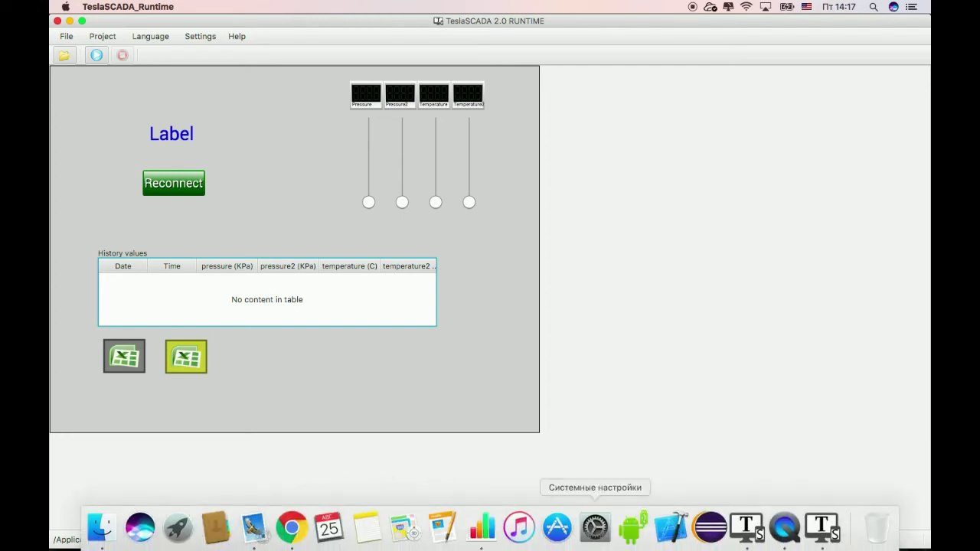
pyautogui.click(758, 536)
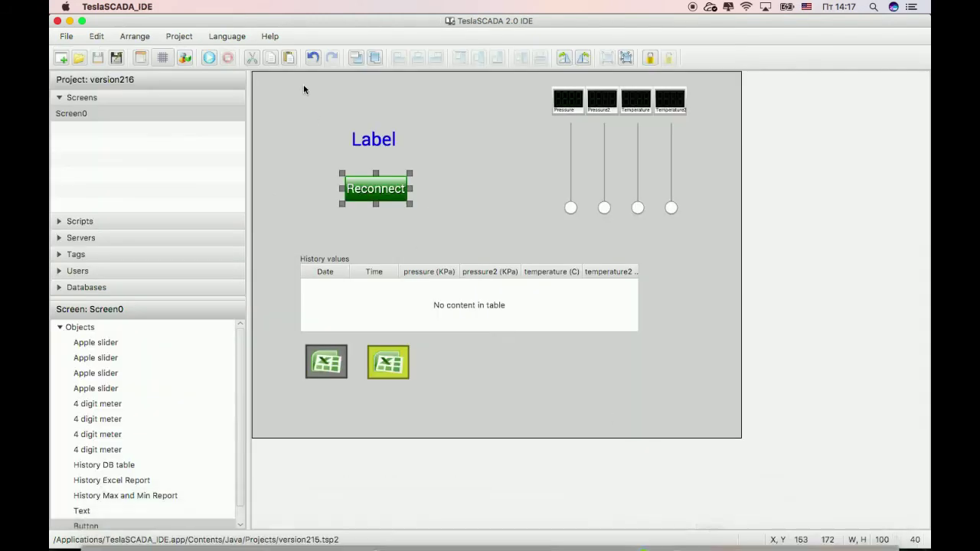
pyautogui.doubleClick(392, 139)
pyautogui.click(535, 183)
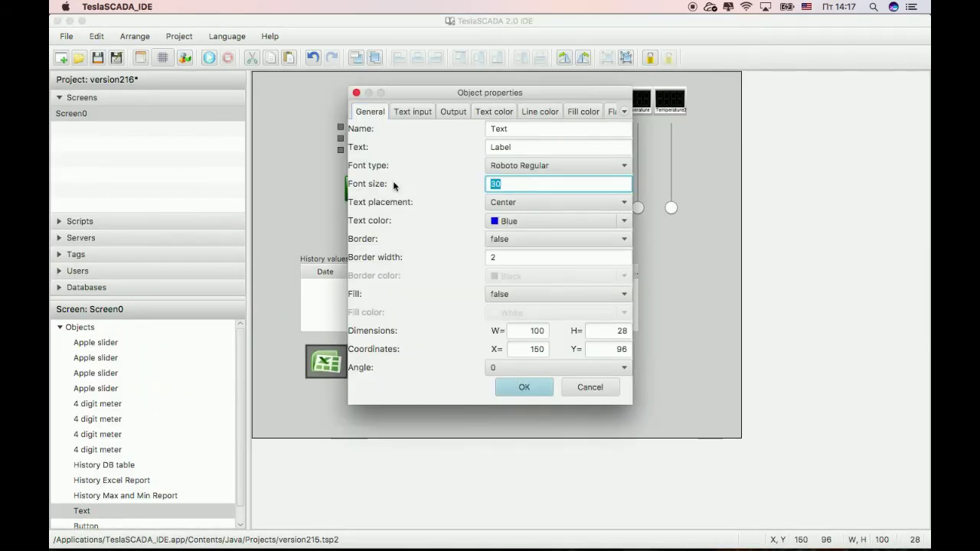
pyautogui.write('2')
pyautogui.click(515, 384)
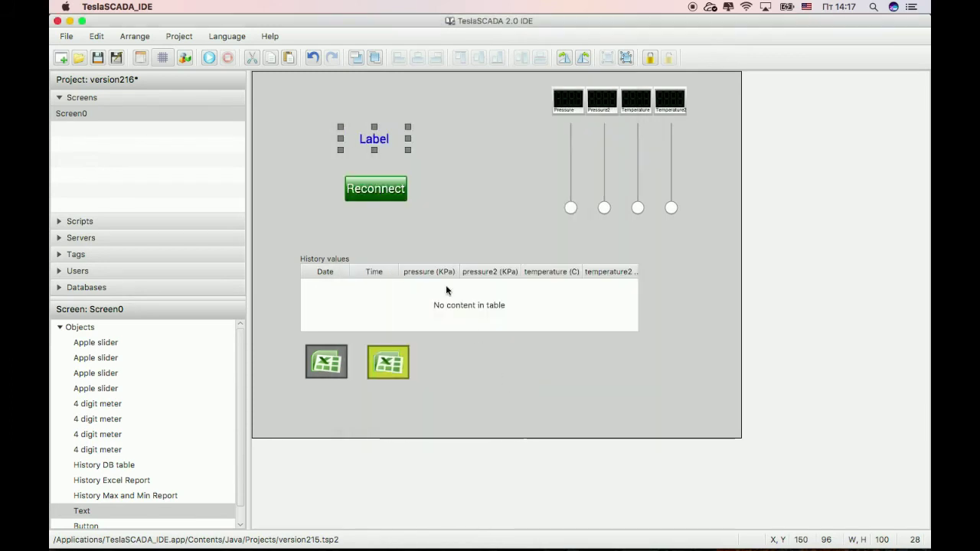
pyautogui.click(97, 58)
# - Switch to Finder, show the package contents of TeslaSCADA_Runtime and expand the Contents, Java and DB folders
pyautogui.click(101, 540)
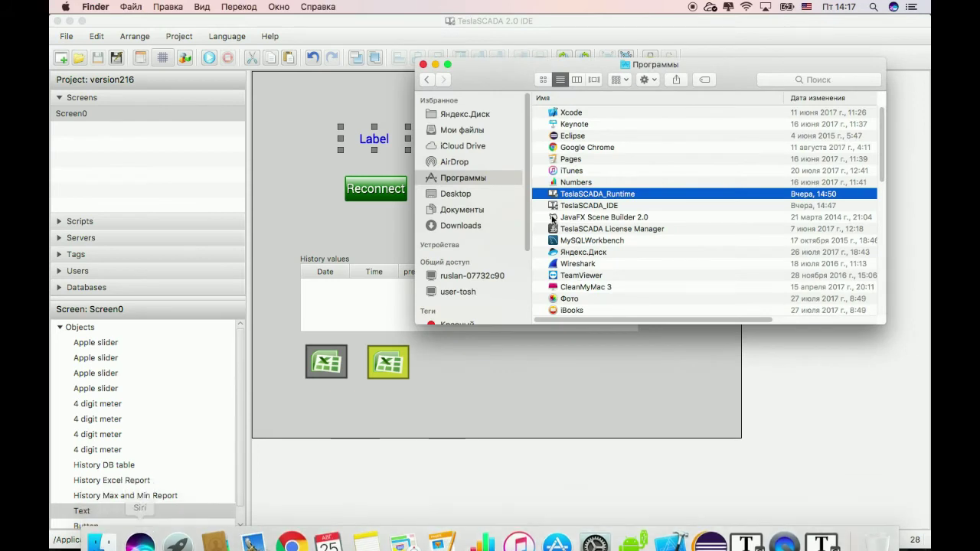
pyautogui.rightClick(594, 195)
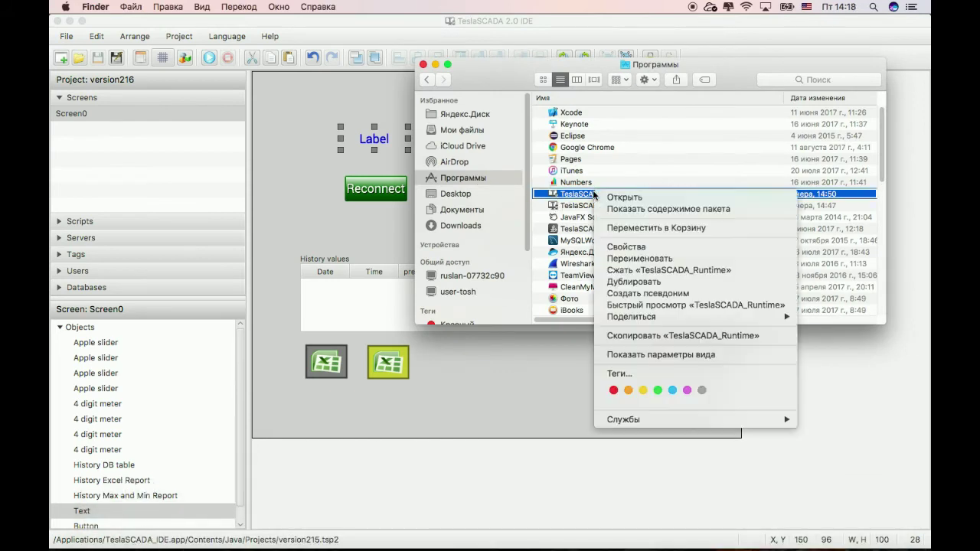
pyautogui.click(617, 208)
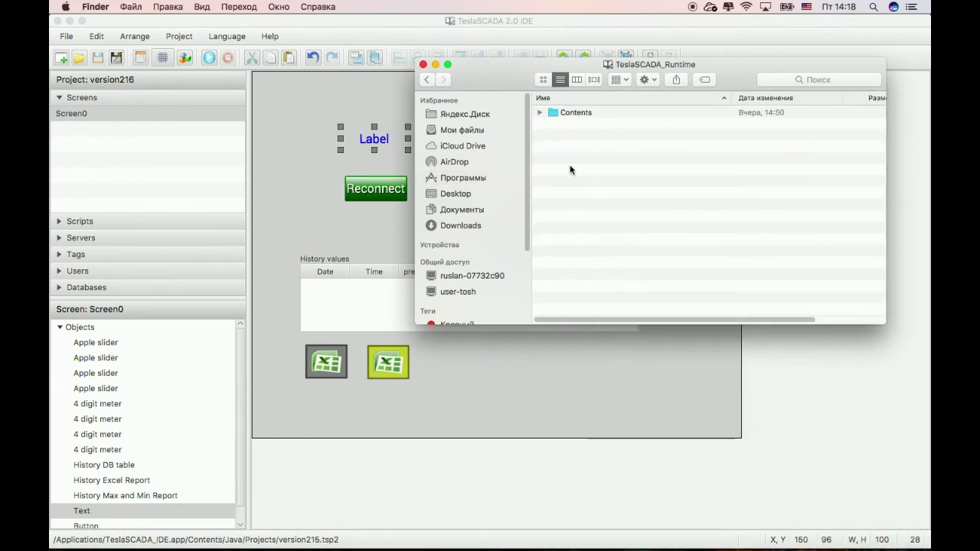
pyautogui.click(539, 112)
pyautogui.click(552, 135)
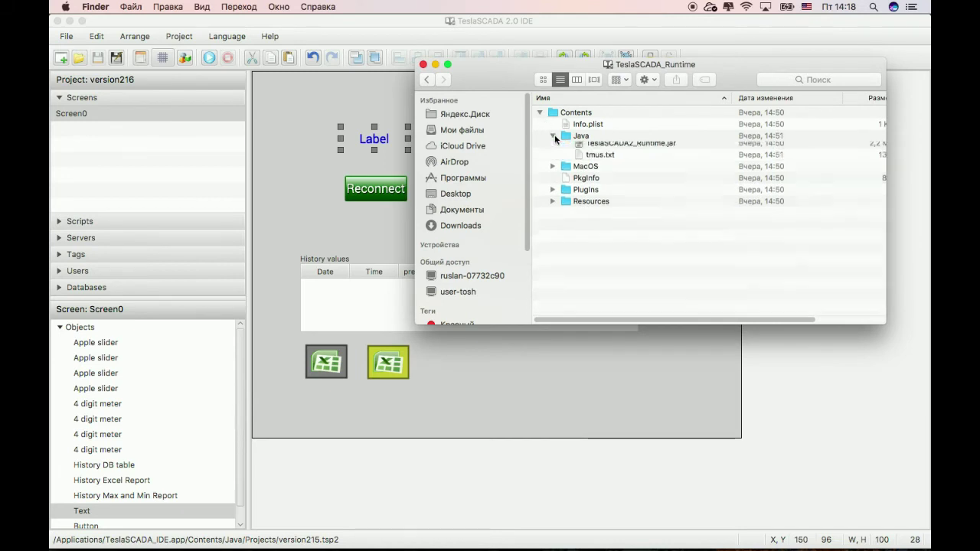
pyautogui.click(565, 147)
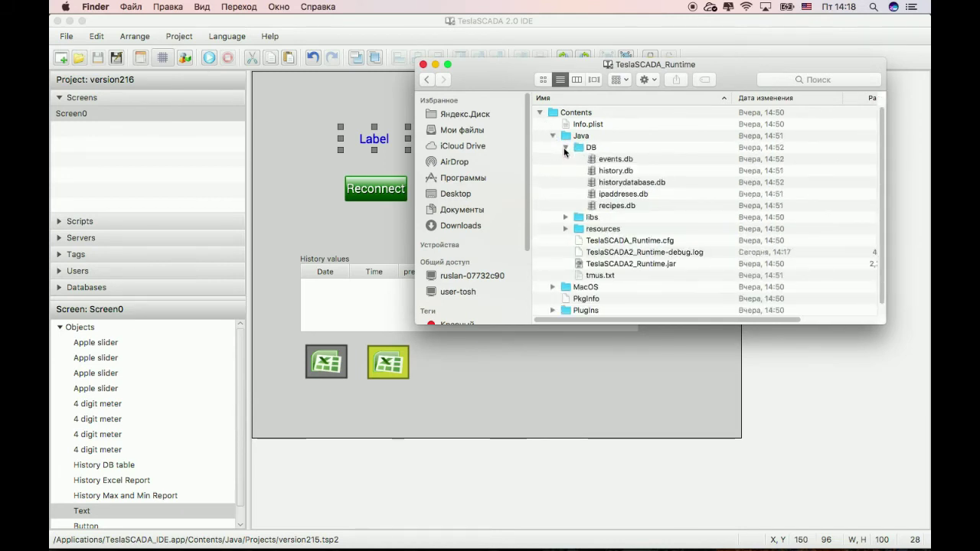
# - Move historydatabase.db from the Runtime's DB folder to the trash
pyautogui.click(623, 184)
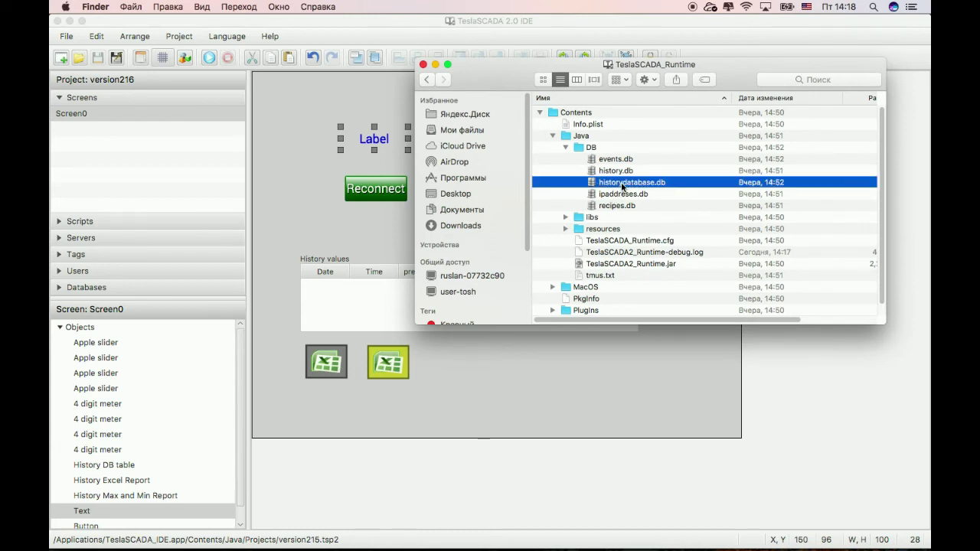
pyautogui.rightClick(622, 185)
pyautogui.click(650, 220)
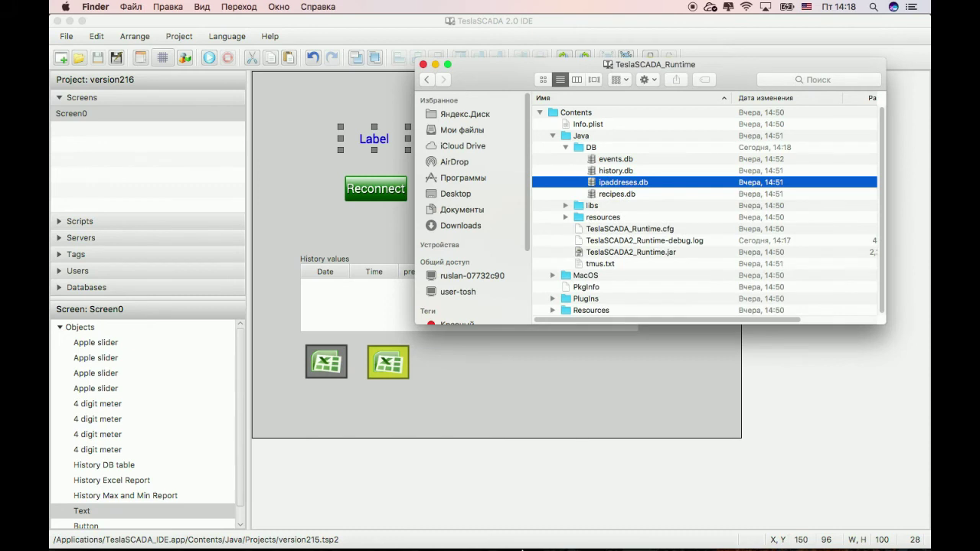
# - Switch to TeslaSCADA_Runtime, reload version215.tsp2, run the project to check the label and stop it
pyautogui.click(512, 375)
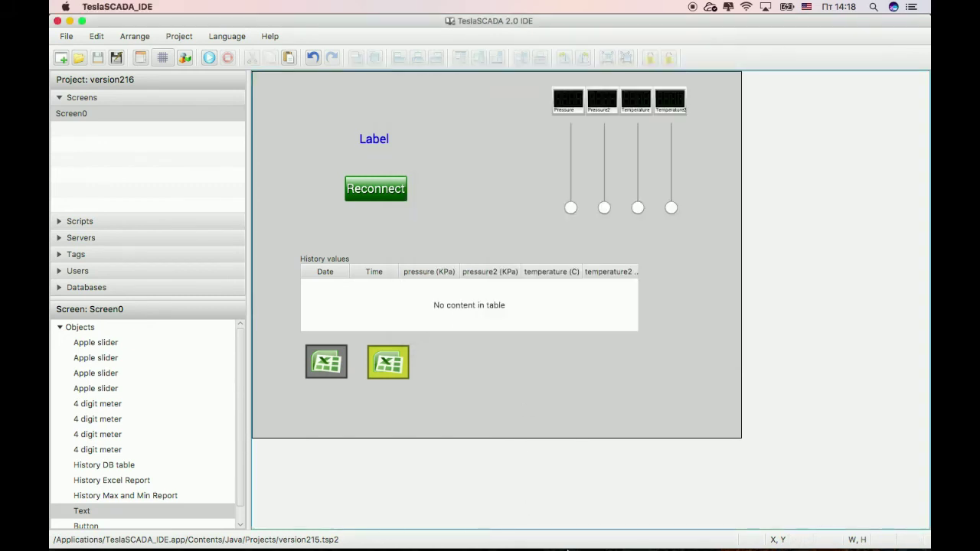
pyautogui.moveTo(556, 536)
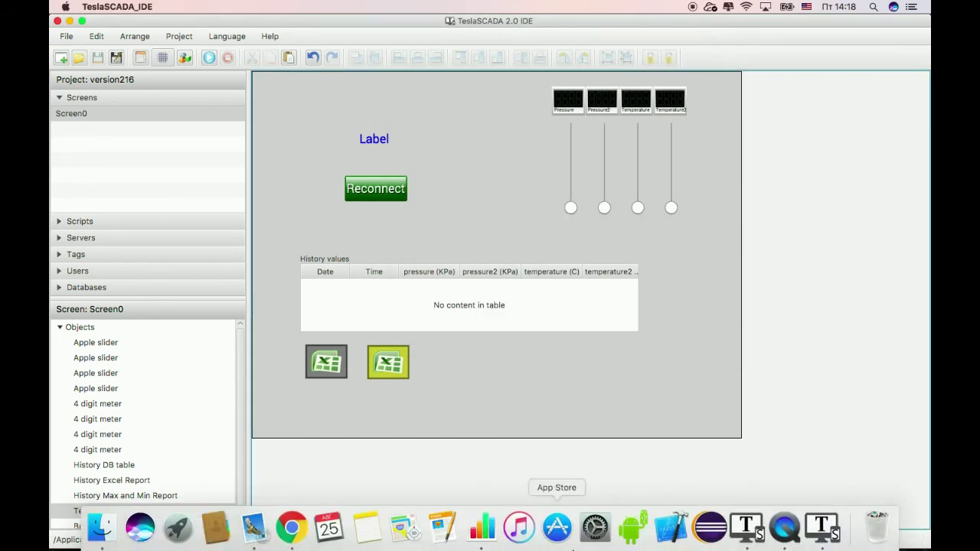
pyautogui.click(822, 525)
pyautogui.click(66, 53)
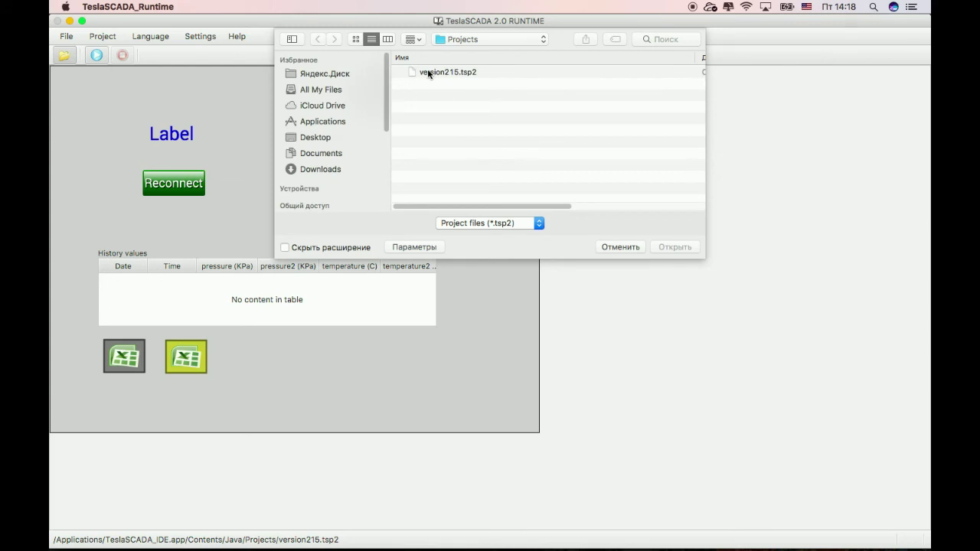
pyautogui.doubleClick(426, 71)
pyautogui.click(97, 54)
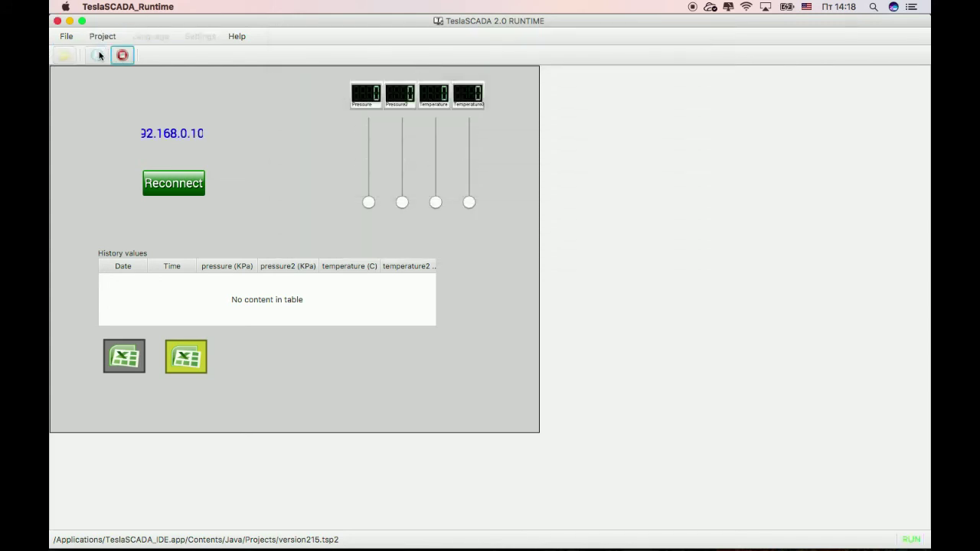
pyautogui.click(123, 55)
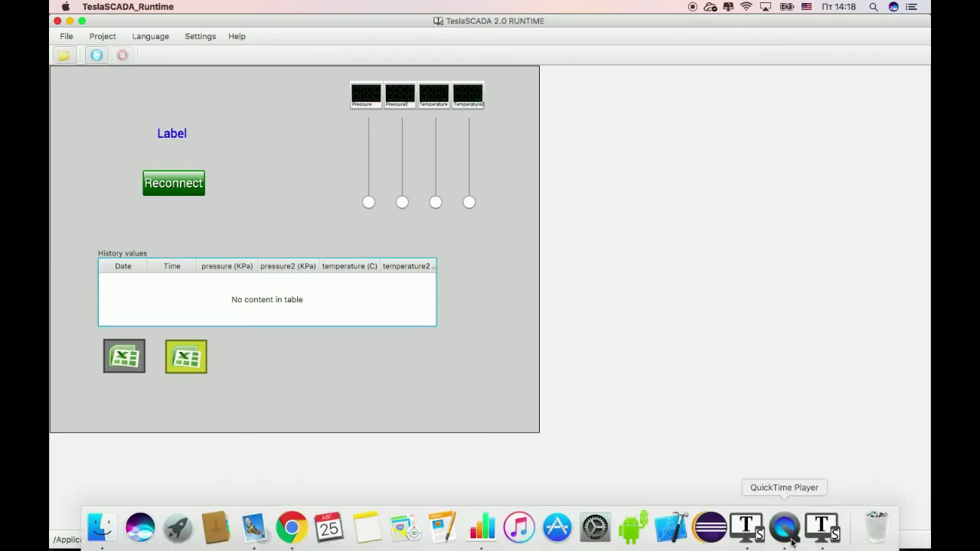
# - Switch to TeslaSCADA_IDE, widen the text label above the Reconnect button to fit the full IP address, and save the project
pyautogui.click(745, 525)
pyautogui.doubleClick(369, 141)
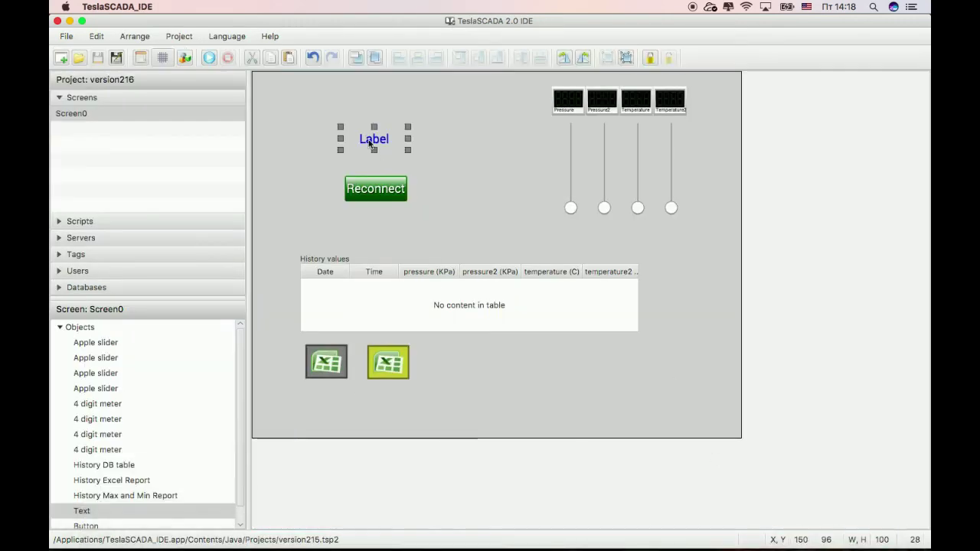
pyautogui.click(356, 93)
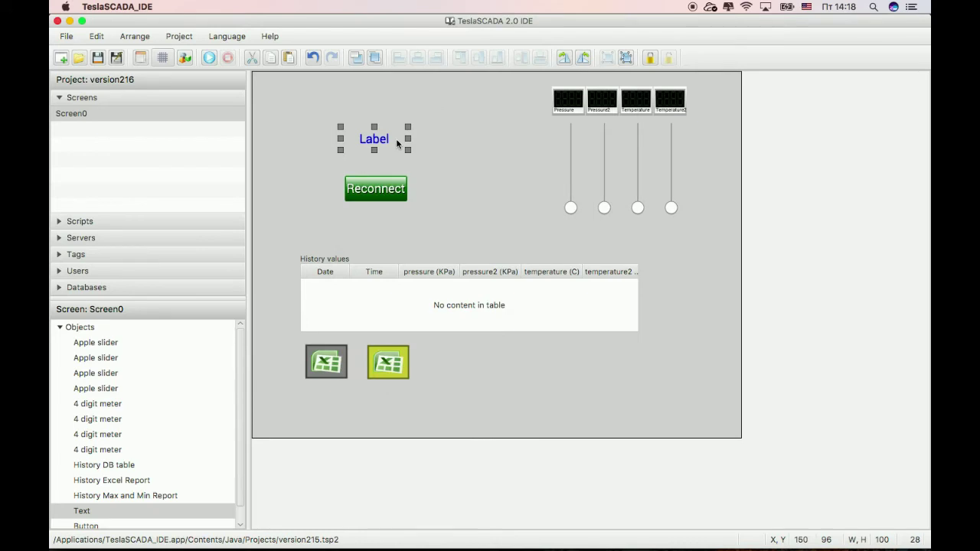
pyautogui.click(97, 59)
# - Switch to TeslaSCADA_Runtime, reopen version215.tsp2 and start the project
pyautogui.click(821, 530)
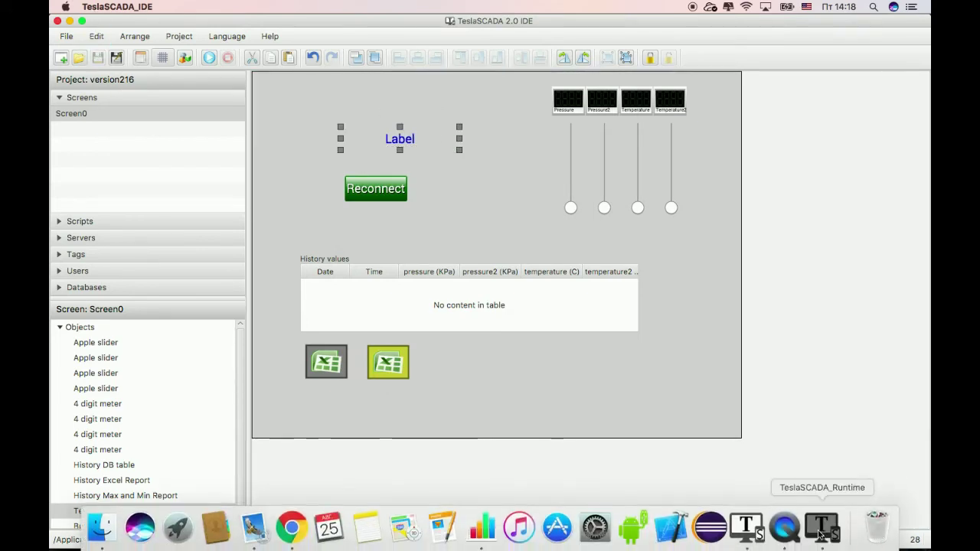
pyautogui.click(64, 55)
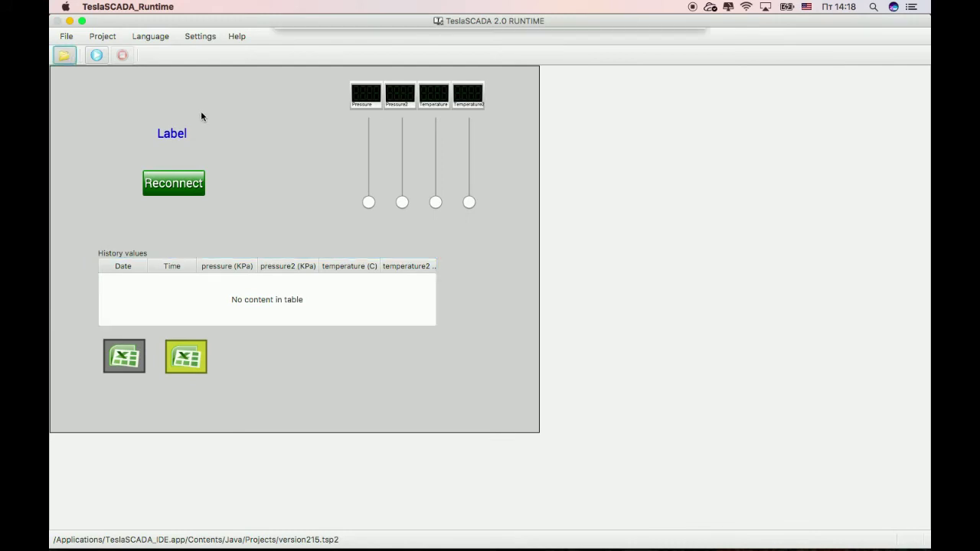
pyautogui.click(419, 72)
pyautogui.doubleClick(419, 72)
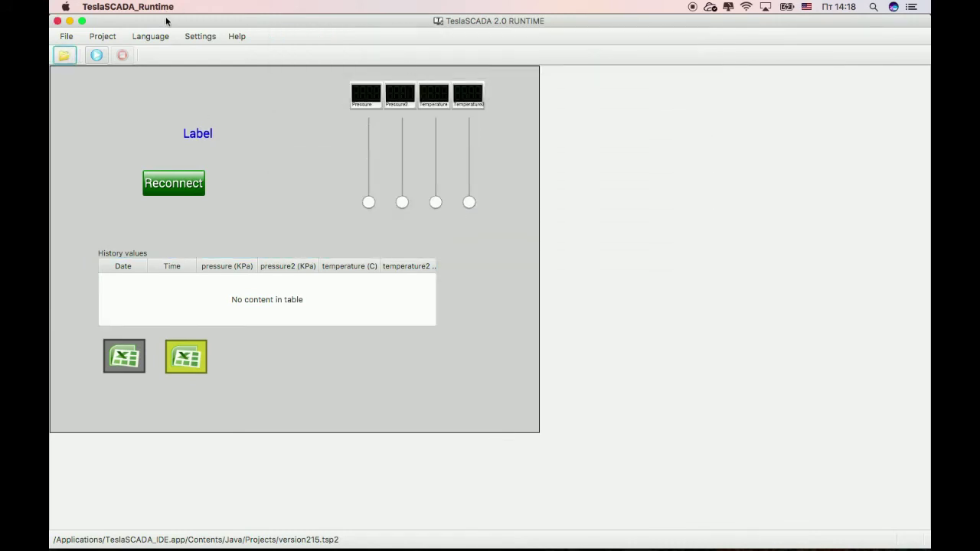
pyautogui.click(99, 56)
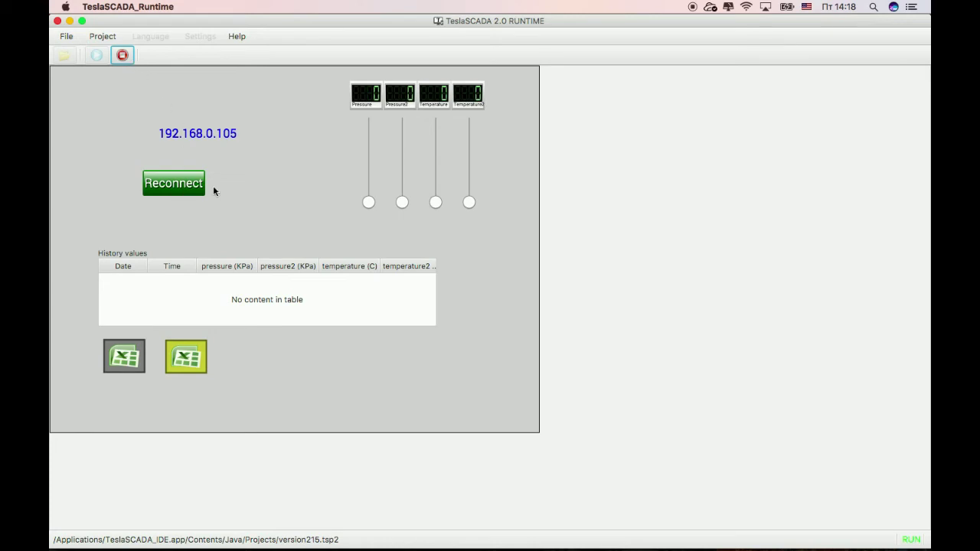
# - Set the four sliders to about 60 for Pressure, 44 for Pressure2, 49 for Temperature and 42 for Temperature2
pyautogui.click(370, 160)
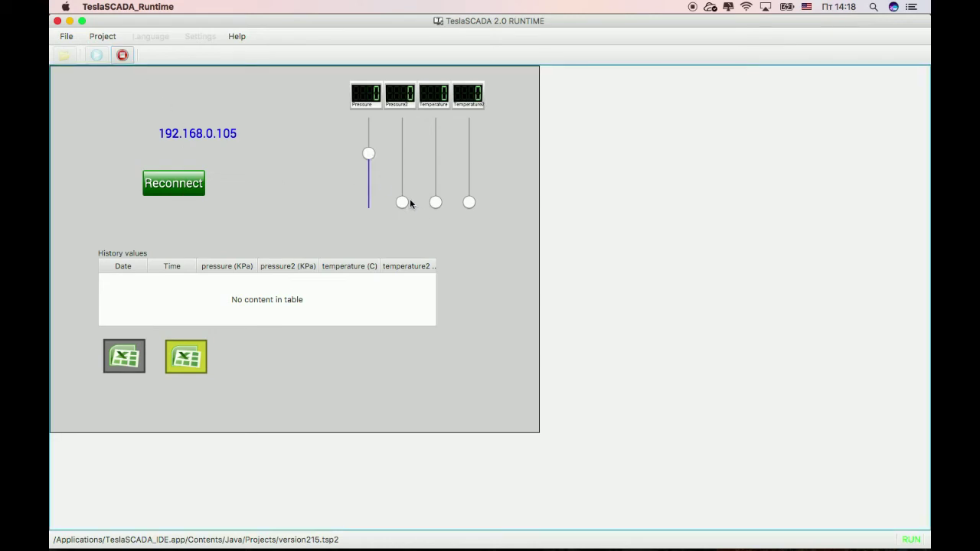
pyautogui.moveTo(405, 200); pyautogui.dragTo(403, 166)
pyautogui.moveTo(434, 204); pyautogui.dragTo(436, 162)
pyautogui.moveTo(468, 202); pyautogui.dragTo(467, 169)
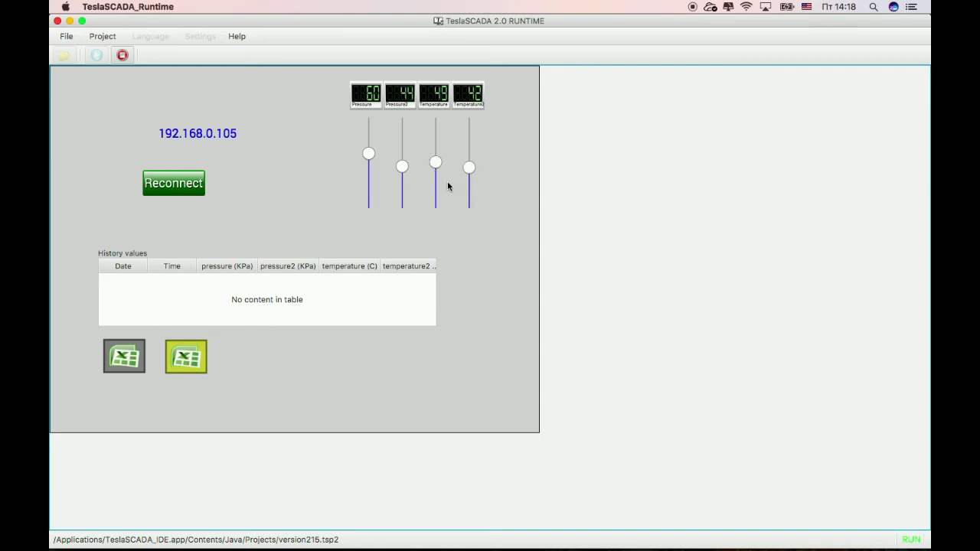
# - Set the server address in the blue label to 192.168.0.115 and reconnect the server
pyautogui.click(190, 137)
pyautogui.click(518, 197)
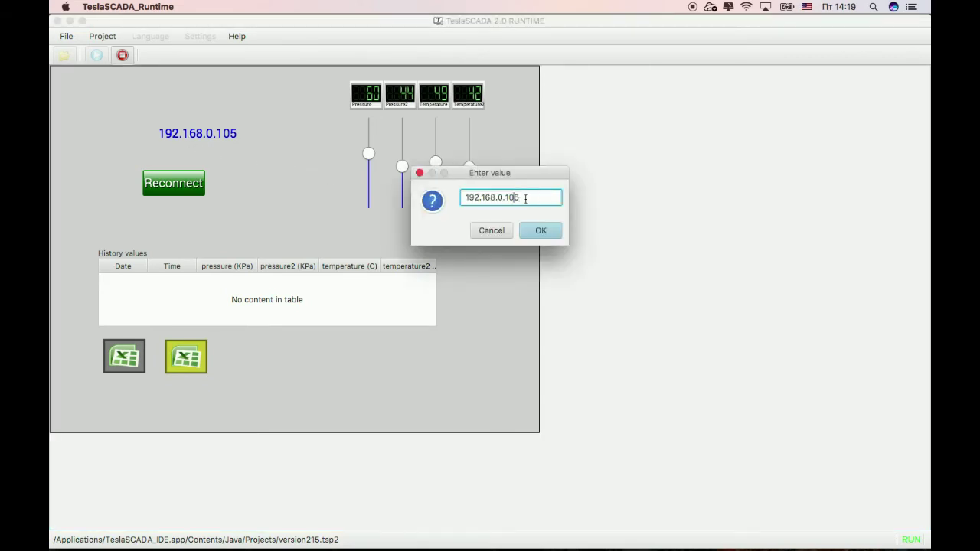
pyautogui.press('BackSpace')
pyautogui.write('1')
pyautogui.click(526, 199)
pyautogui.hotkey('shift', 'Left')
pyautogui.hotkey('shift', 'Left')
pyautogui.hotkey('shift', 'Left')
pyautogui.click(540, 229)
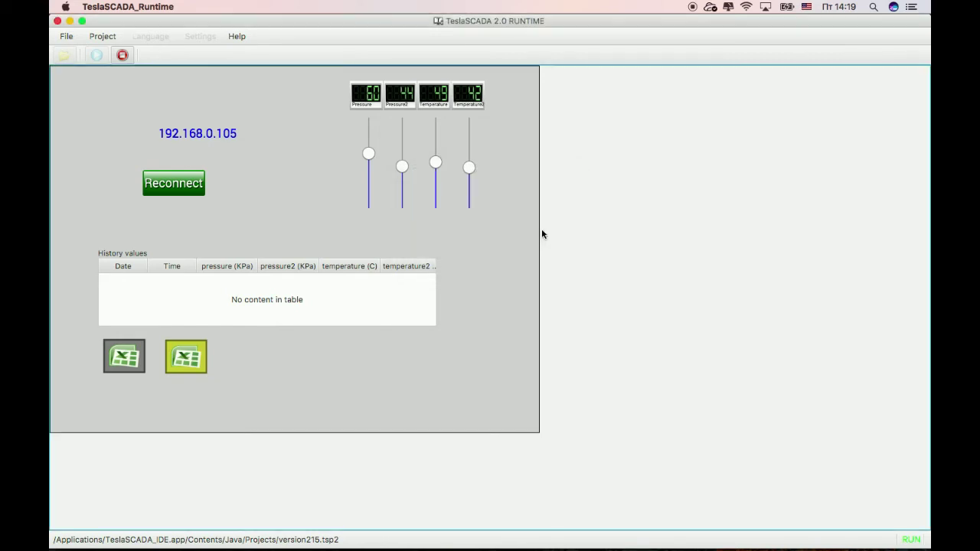
pyautogui.click(173, 183)
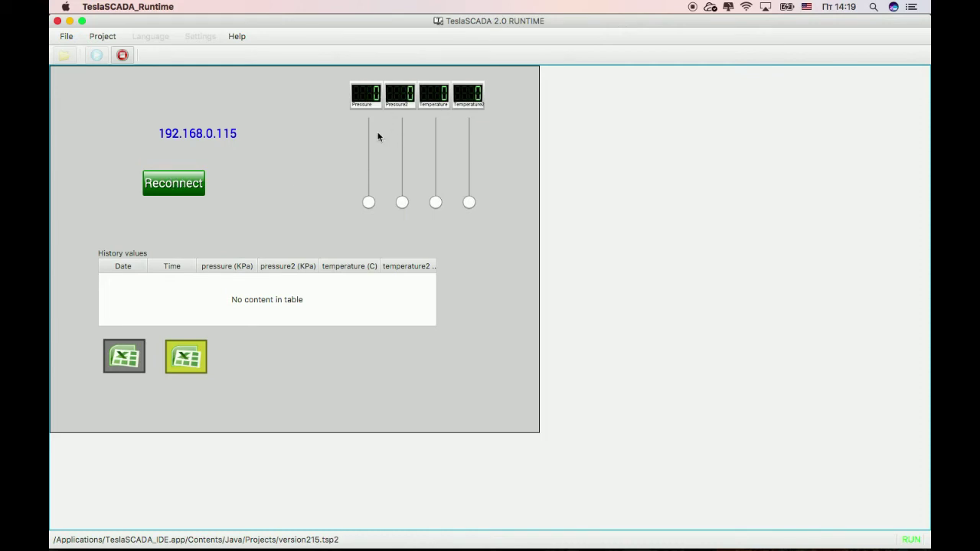
# - Raise the Pressure, Pressure2, Temperature and Temperature2 sliders to 100
pyautogui.moveTo(368, 202); pyautogui.dragTo(366, 122)
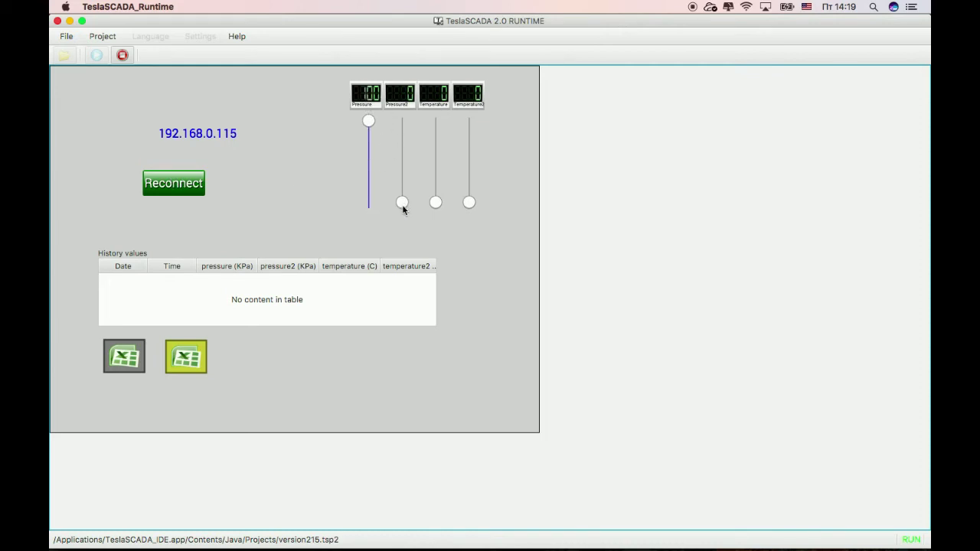
pyautogui.moveTo(402, 203); pyautogui.dragTo(403, 125)
pyautogui.moveTo(436, 202); pyautogui.dragTo(437, 107)
pyautogui.moveTo(470, 203); pyautogui.dragTo(465, 62)
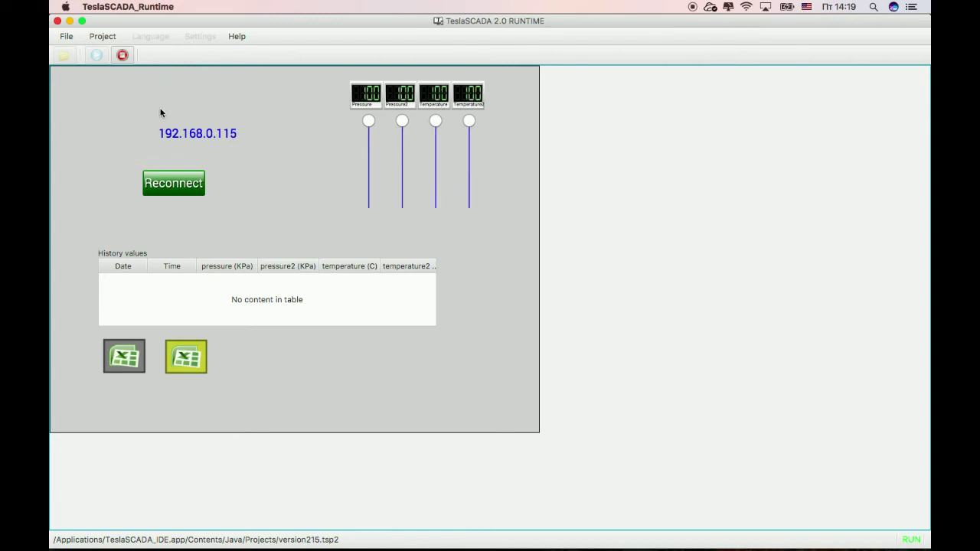
# - Set the server address in the blue label back to 192.168.0.105
pyautogui.click(225, 137)
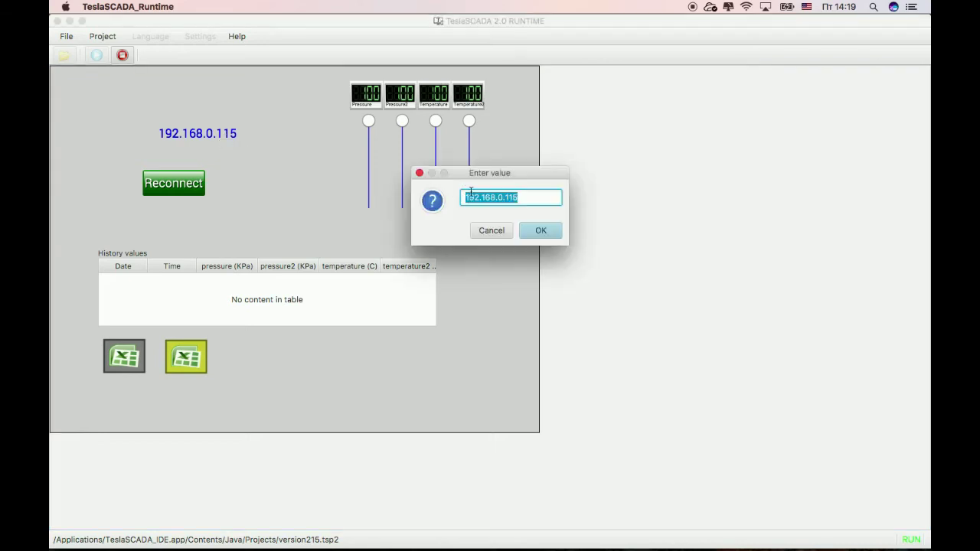
pyautogui.click(511, 198)
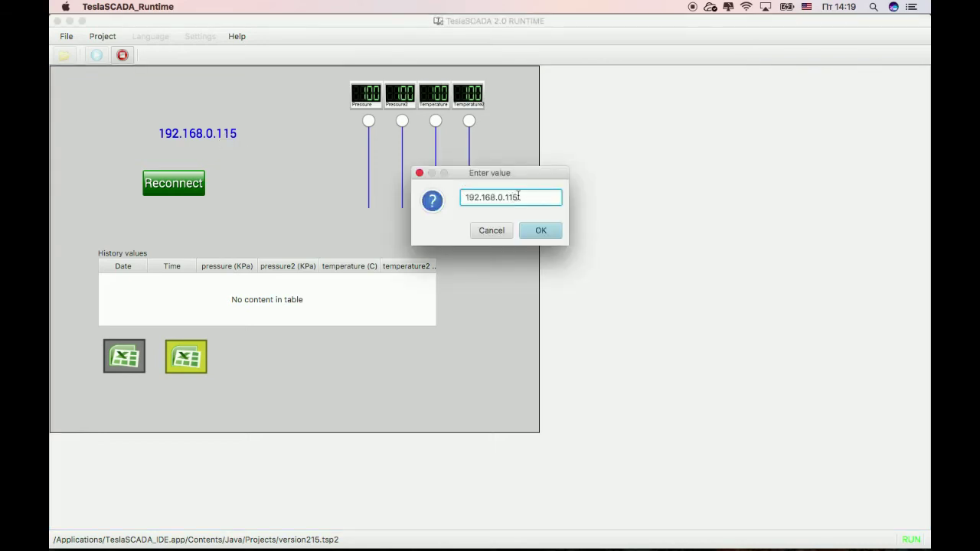
pyautogui.click(540, 231)
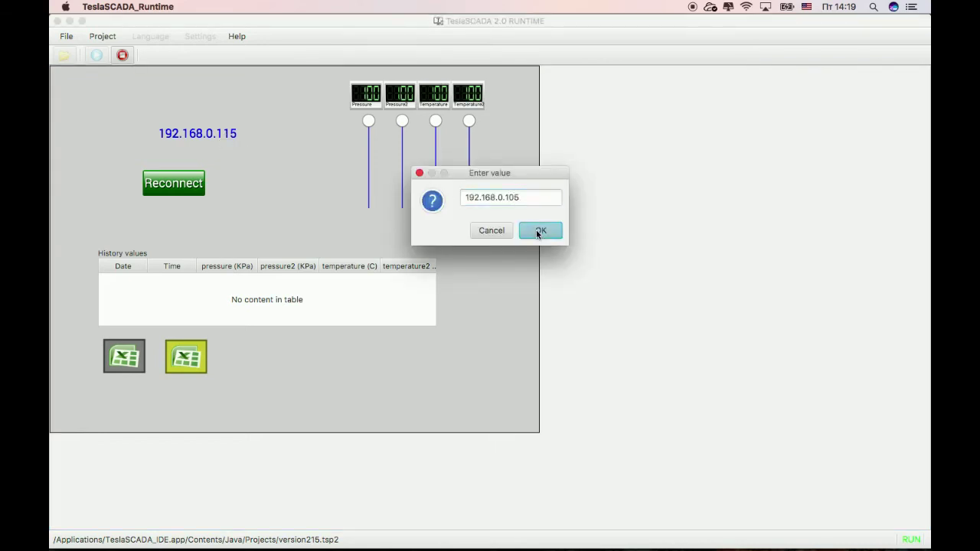
# - Reconnect the server, then set the server address in the blue label to 192.168.0.115 and reconnect again
pyautogui.click(162, 187)
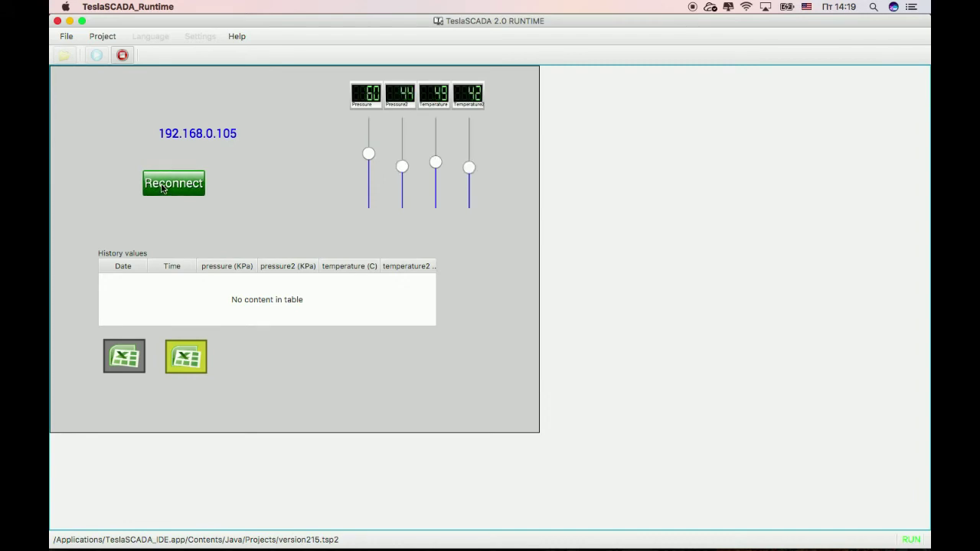
pyautogui.click(220, 135)
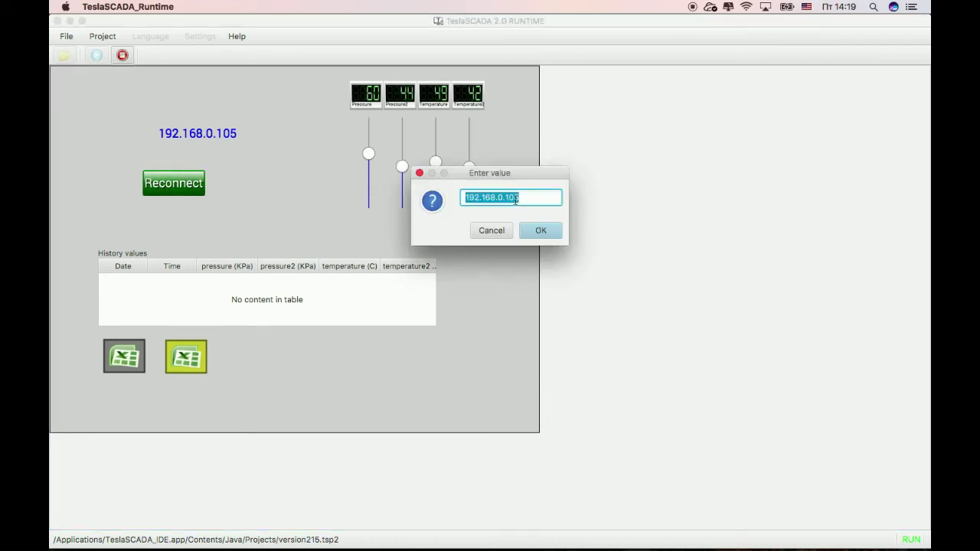
pyautogui.click(530, 199)
pyautogui.write('0')
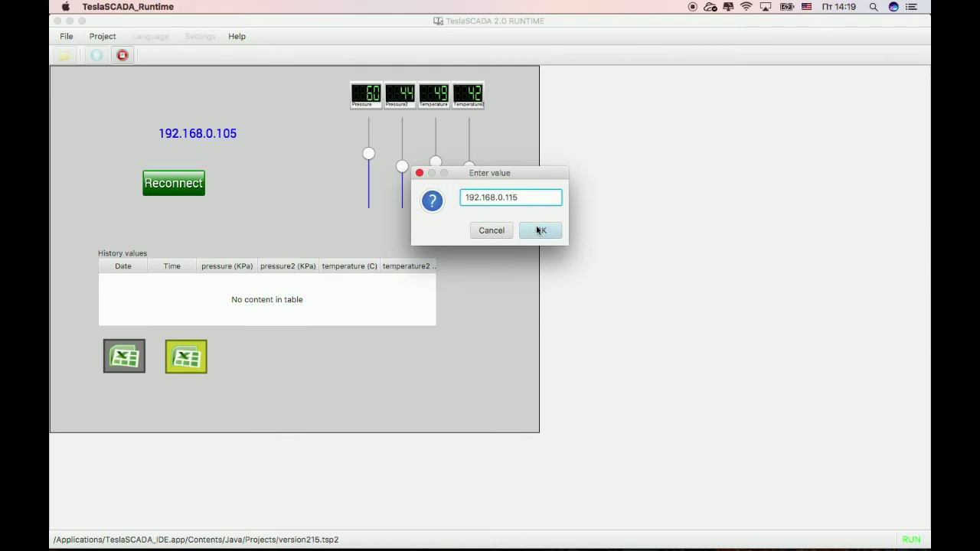
pyautogui.click(540, 230)
pyautogui.click(175, 189)
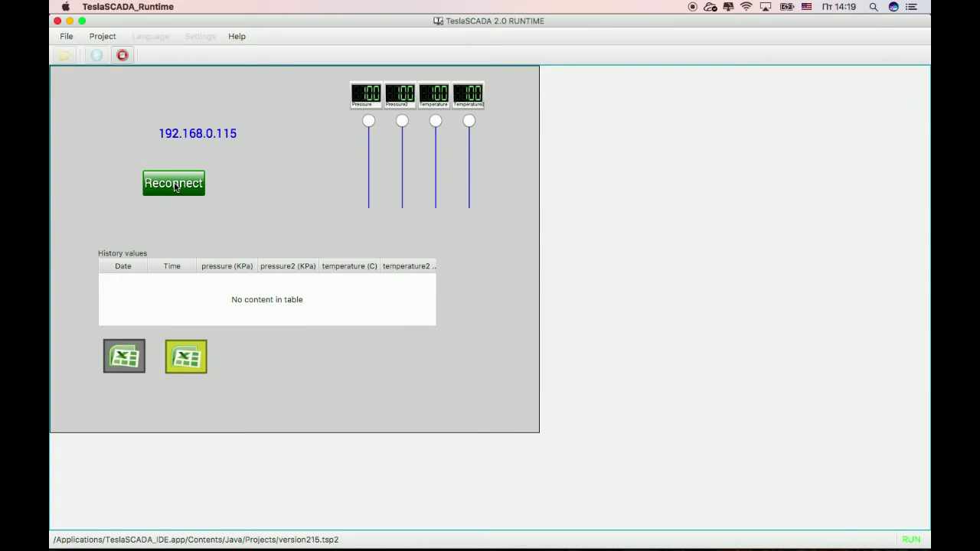
# - Stop the running project, switch to TeslaSCADA IDE and open the project's list of scripts
pyautogui.click(122, 55)
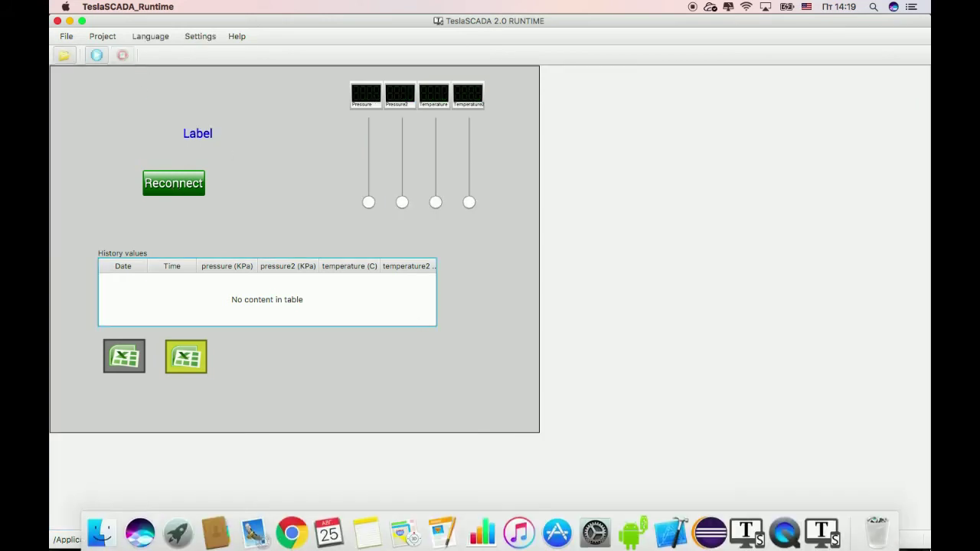
pyautogui.click(746, 527)
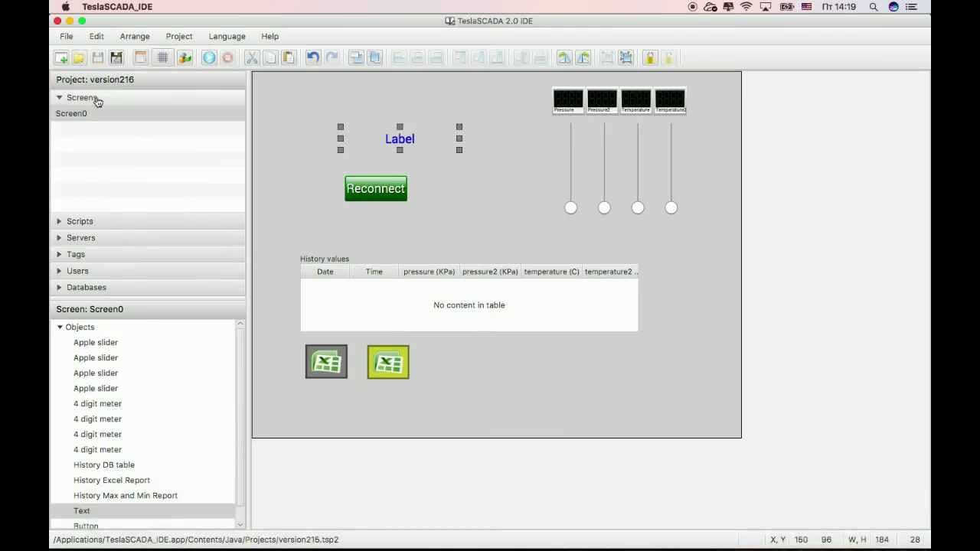
pyautogui.click(103, 224)
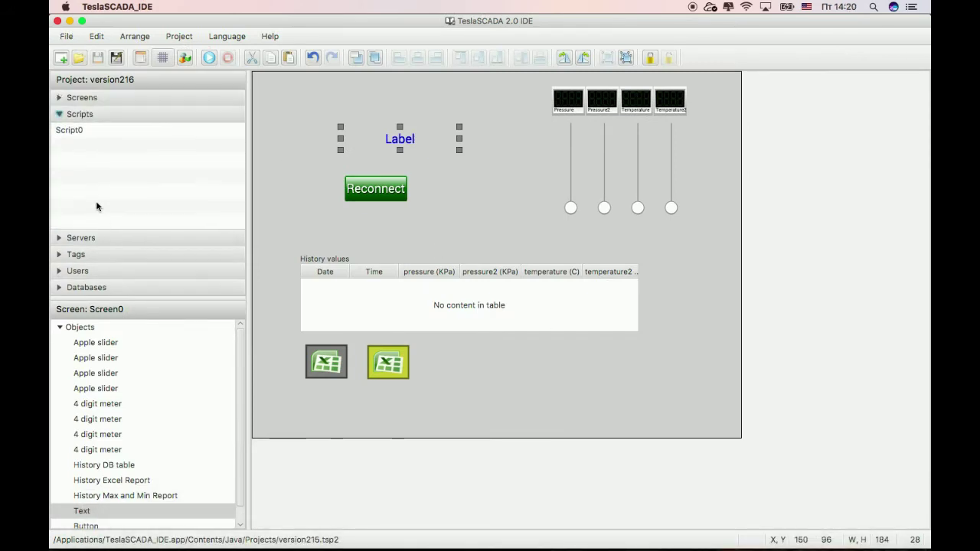
# - Create a new tag named count with data type Int(32 bit) and save the project
pyautogui.click(71, 255)
pyautogui.moveTo(240, 208); pyautogui.dragTo(148, 227)
pyautogui.rightClick(70, 230)
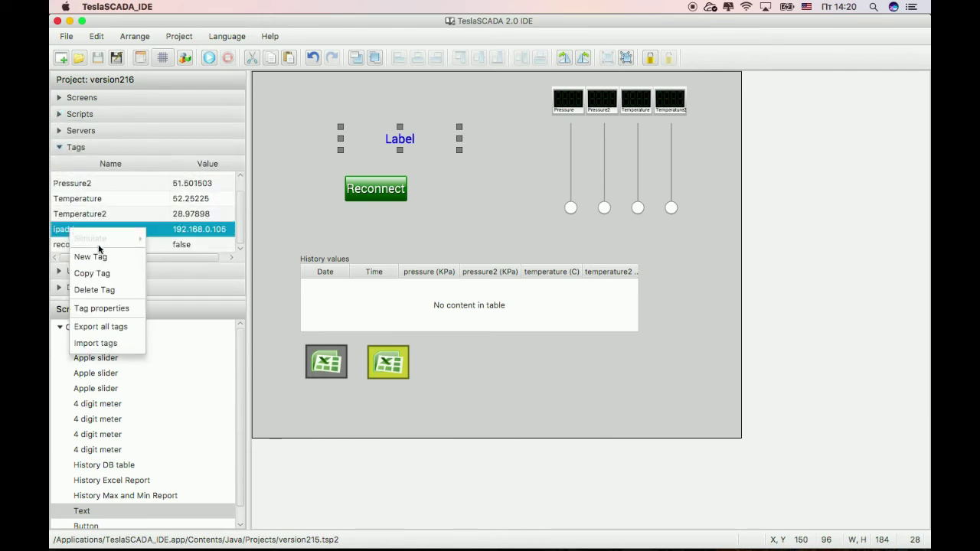
pyautogui.click(98, 256)
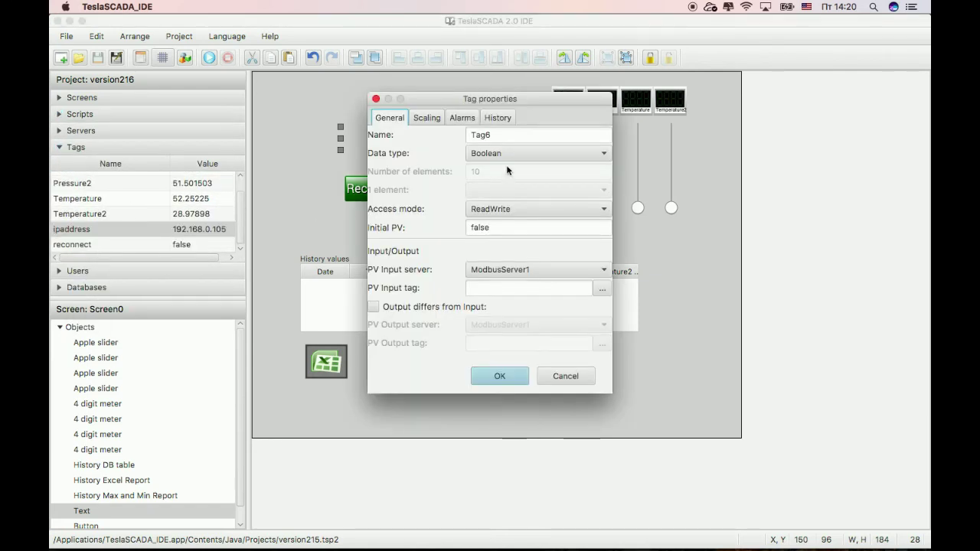
pyautogui.moveTo(503, 138); pyautogui.dragTo(428, 141)
pyautogui.write('count')
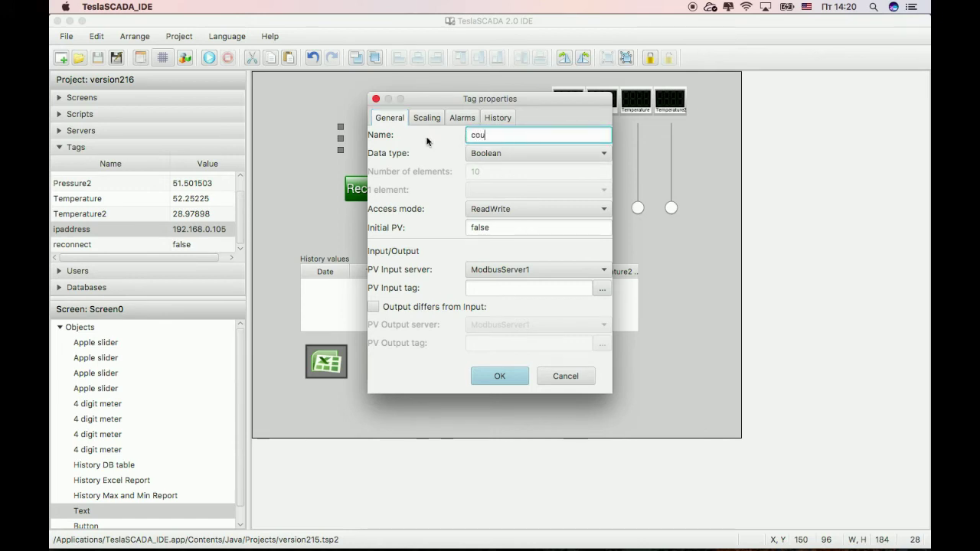
pyautogui.click(530, 153)
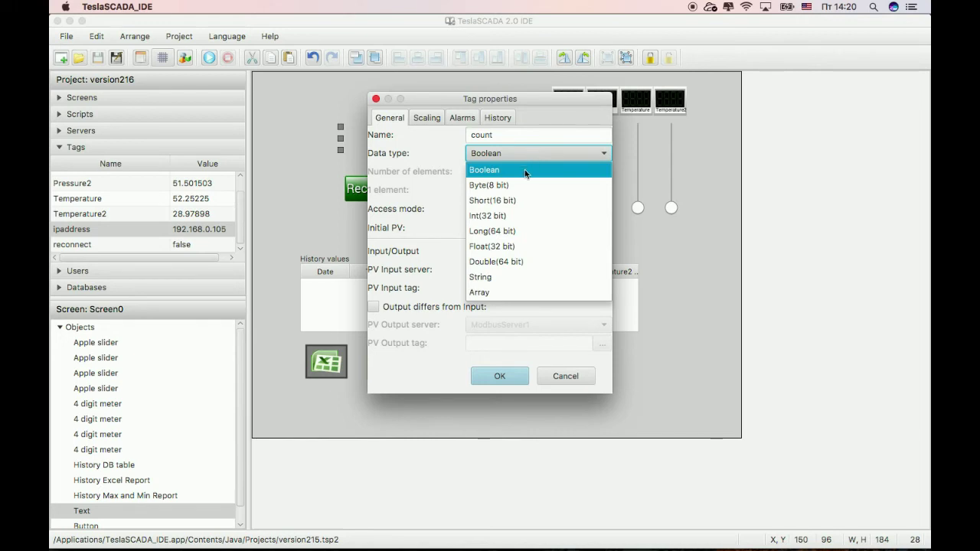
pyautogui.click(505, 214)
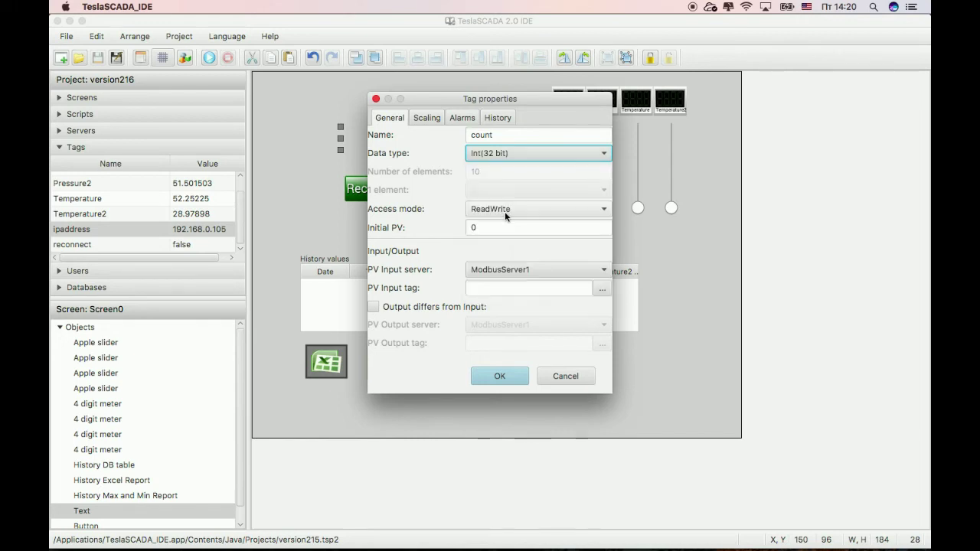
pyautogui.click(510, 373)
pyautogui.click(98, 59)
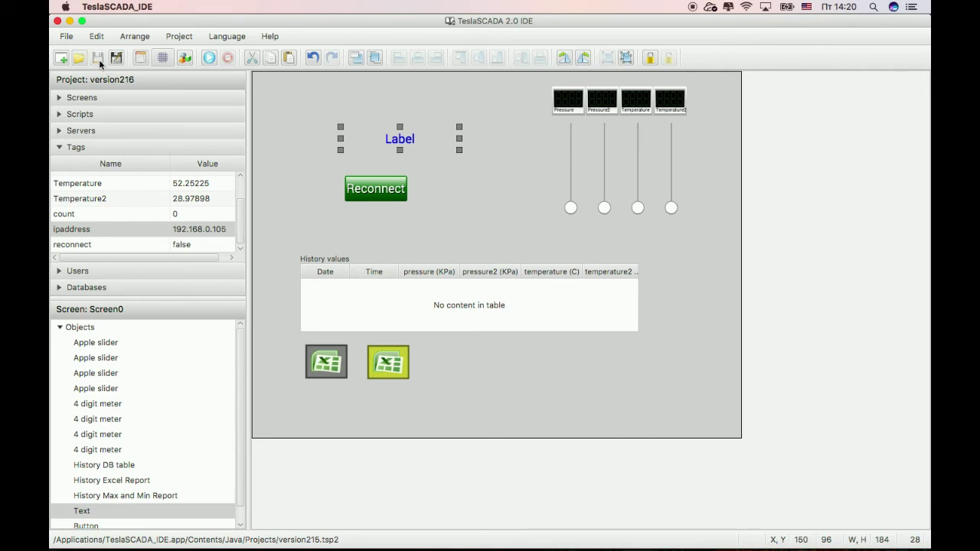
# - Add a 4 digit meter to Screen0 beside the Reconnect button
pyautogui.rightClick(461, 209)
pyautogui.click(467, 212)
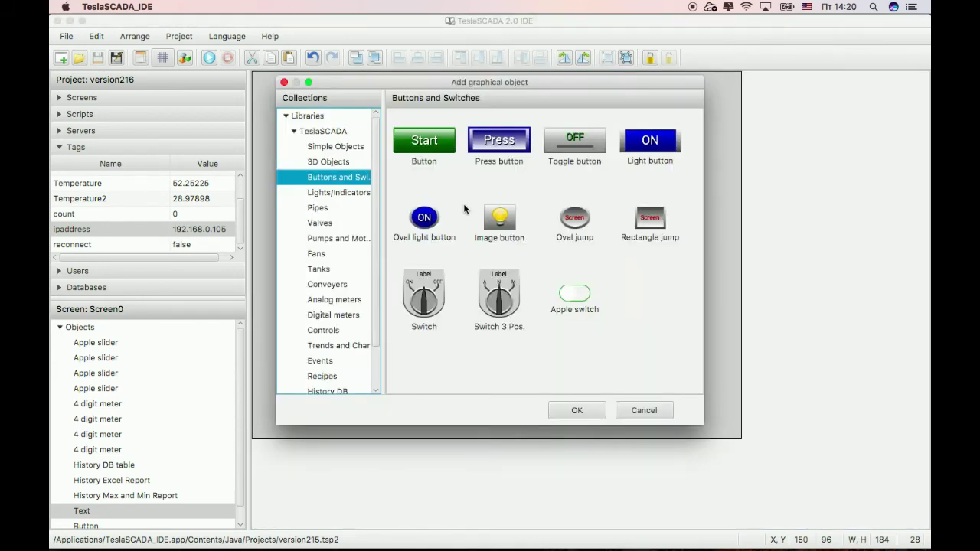
pyautogui.click(333, 314)
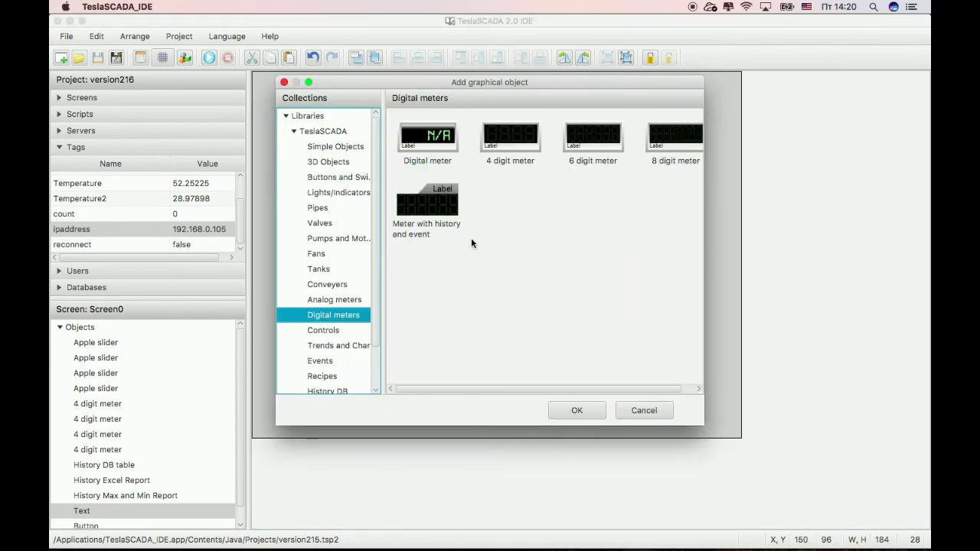
pyautogui.doubleClick(517, 145)
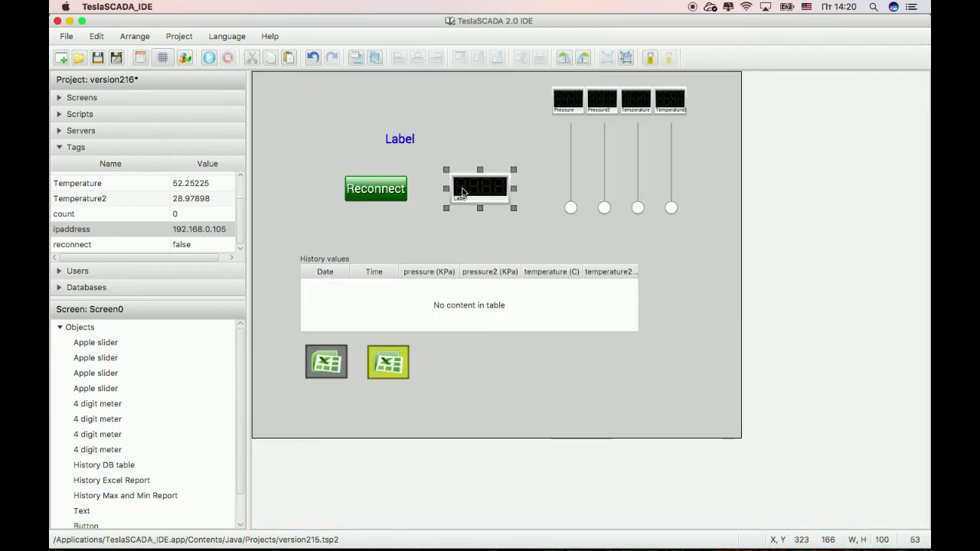
# - Set the new meter's text to count, enable its value property with the count tag, and save the project
pyautogui.doubleClick(510, 188)
pyautogui.doubleClick(494, 155)
pyautogui.write('count')
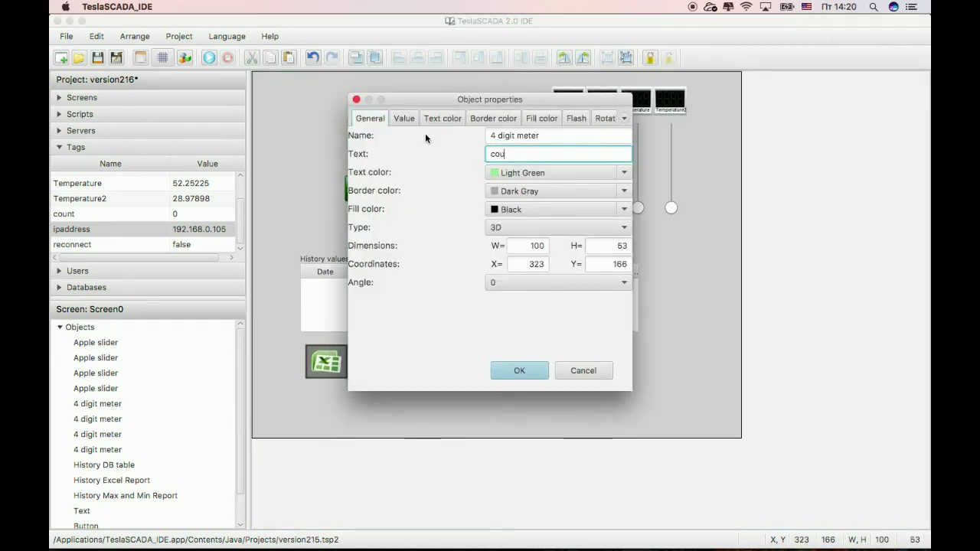
pyautogui.click(405, 119)
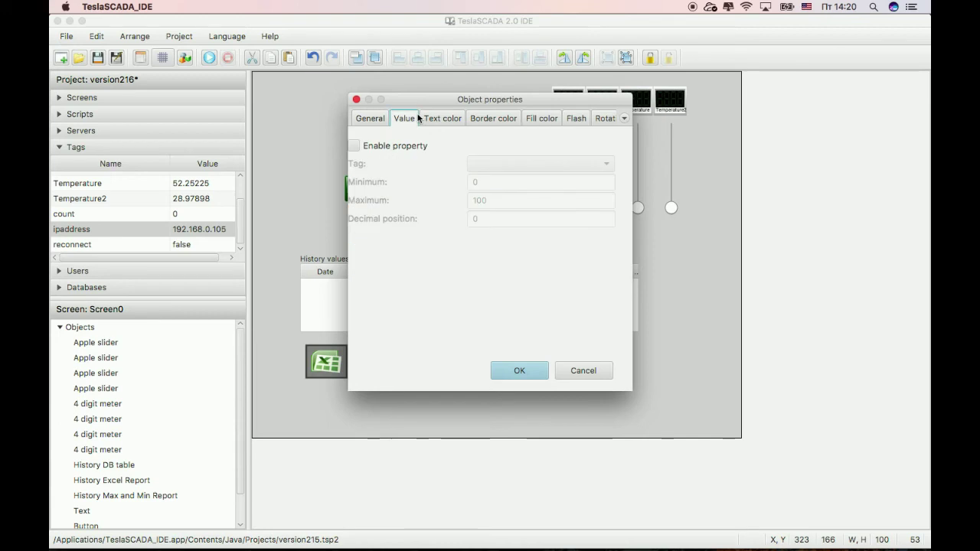
pyautogui.click(354, 146)
pyautogui.click(541, 164)
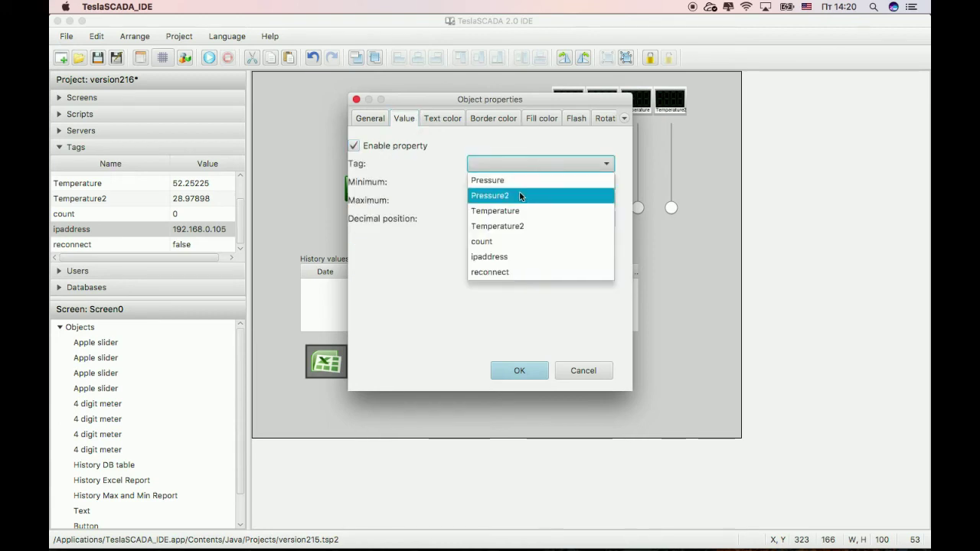
pyautogui.click(510, 240)
pyautogui.click(513, 372)
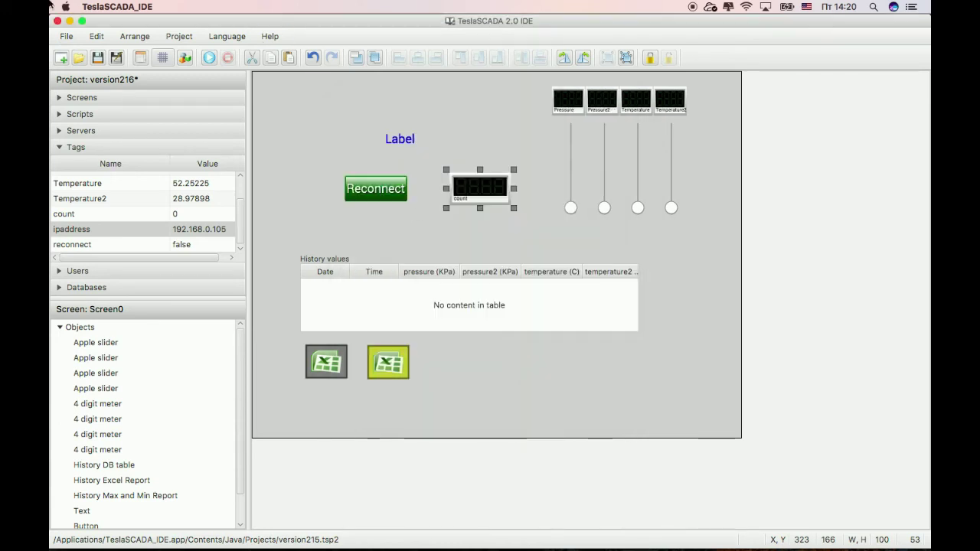
pyautogui.click(98, 57)
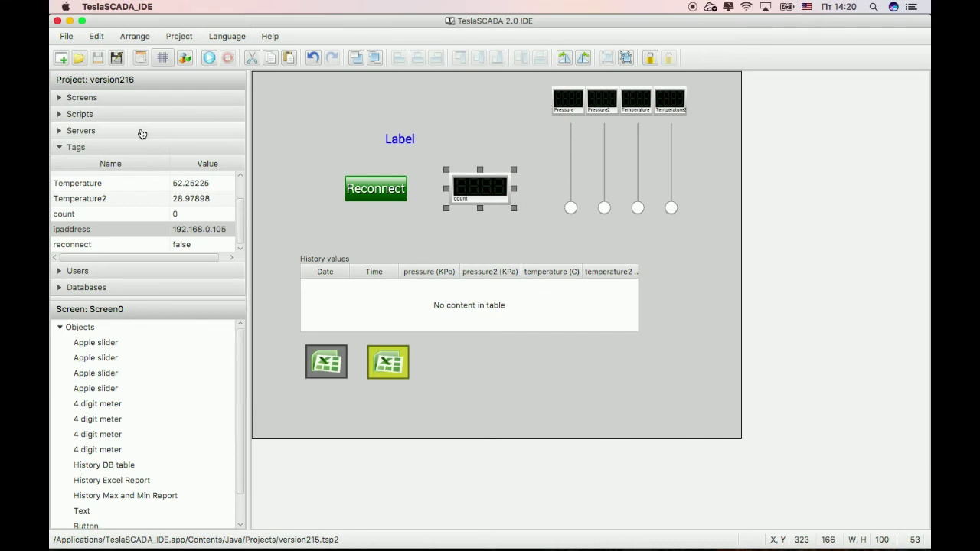
# - Create a new Boolean tag named bool and save the project
pyautogui.rightClick(112, 230)
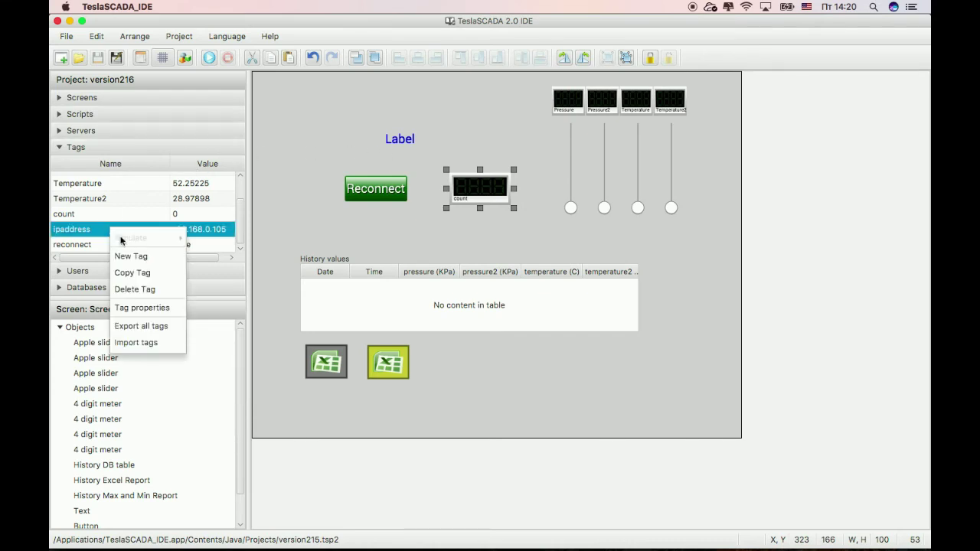
pyautogui.click(129, 256)
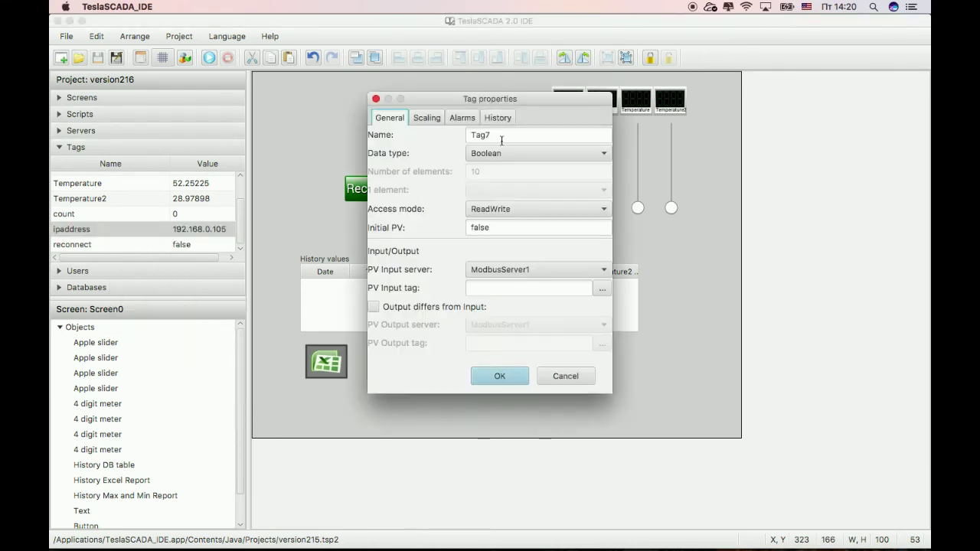
pyautogui.write('bool')
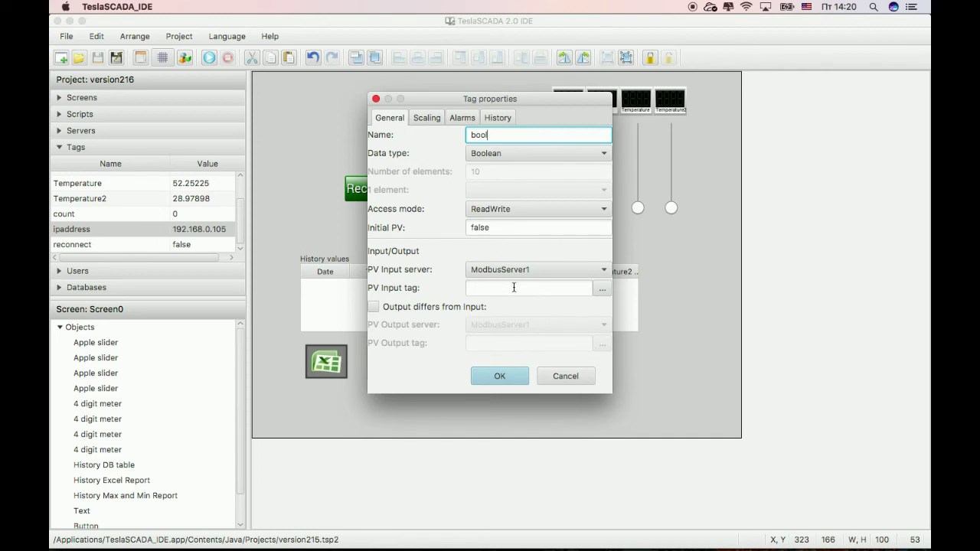
pyautogui.click(500, 376)
pyautogui.click(97, 58)
# - Open Script0 and place a Multivibrator (MVB) block below the reconnect blocks
pyautogui.click(76, 114)
pyautogui.click(82, 132)
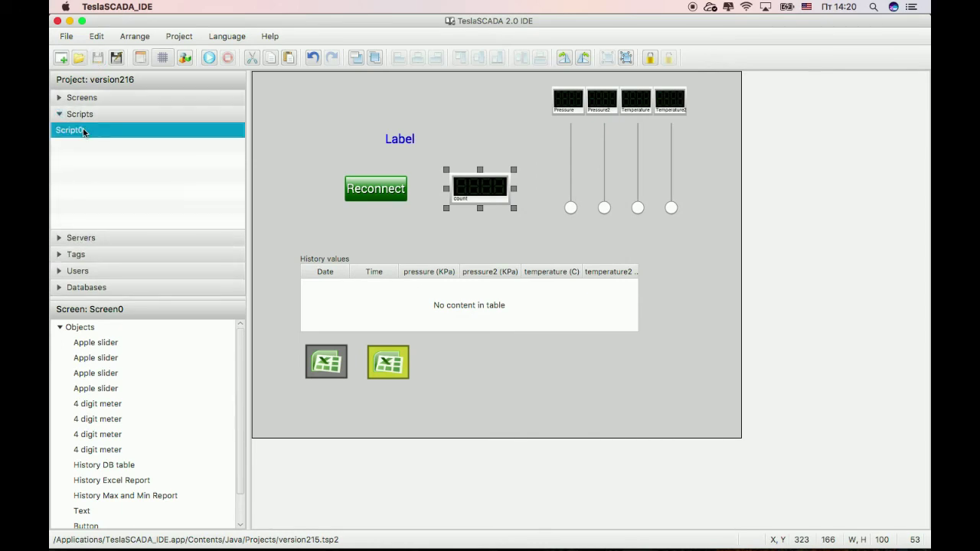
pyautogui.rightClick(345, 262)
pyautogui.click(349, 268)
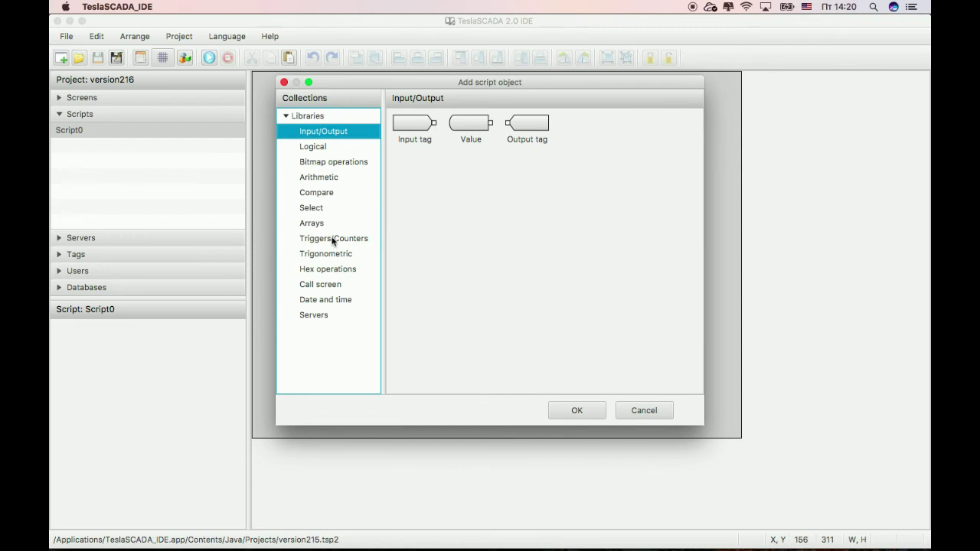
pyautogui.click(332, 240)
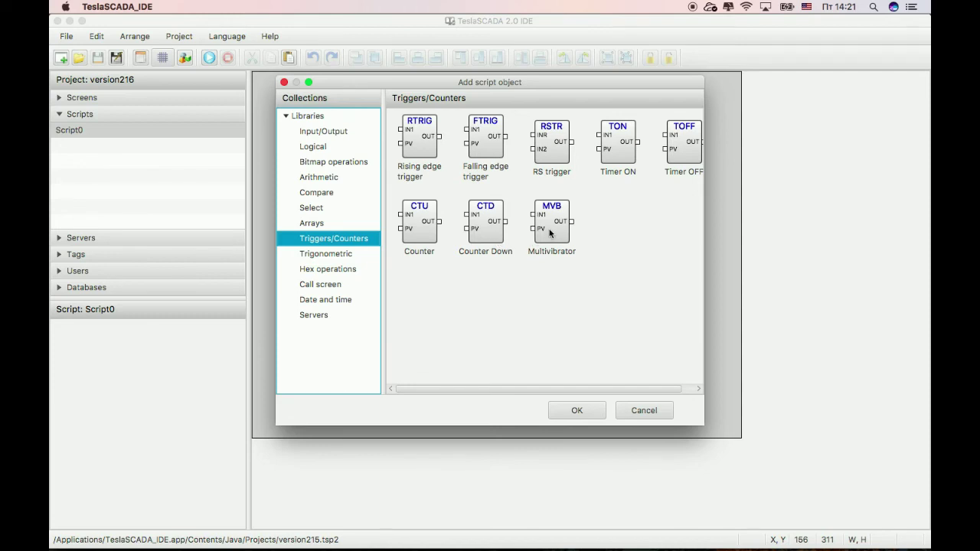
pyautogui.doubleClick(550, 233)
pyautogui.click(351, 265)
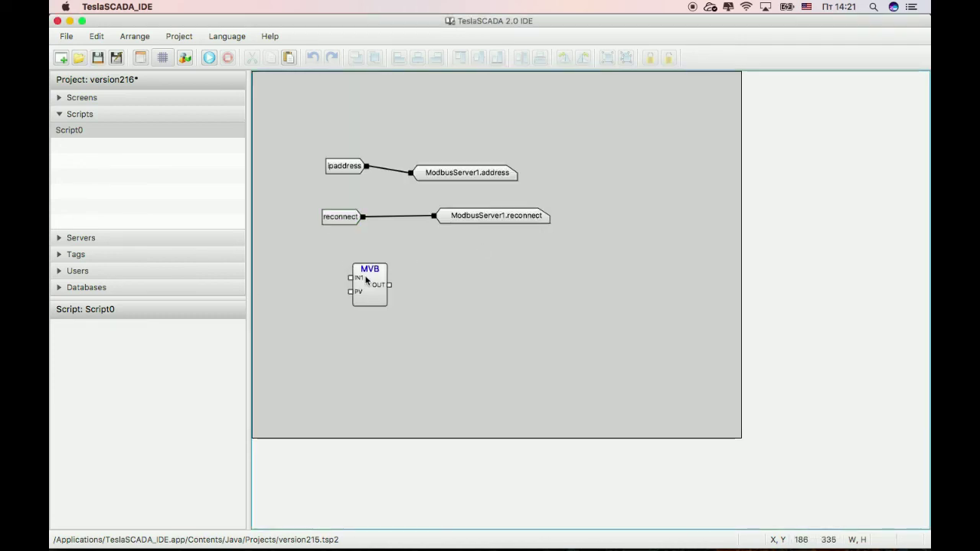
pyautogui.click(322, 295)
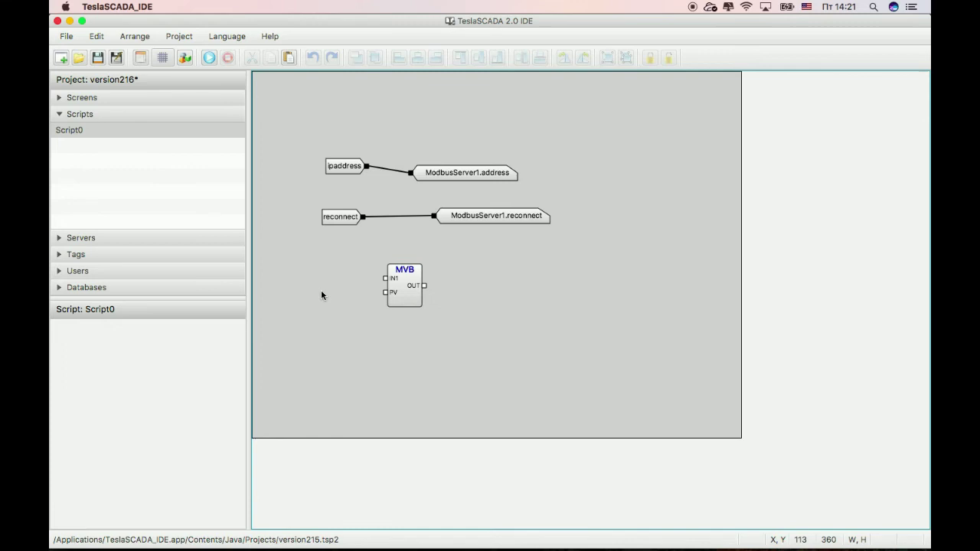
# - Place an Input tag block in Script0 beside the MVB block's IN1 input
pyautogui.rightClick(323, 290)
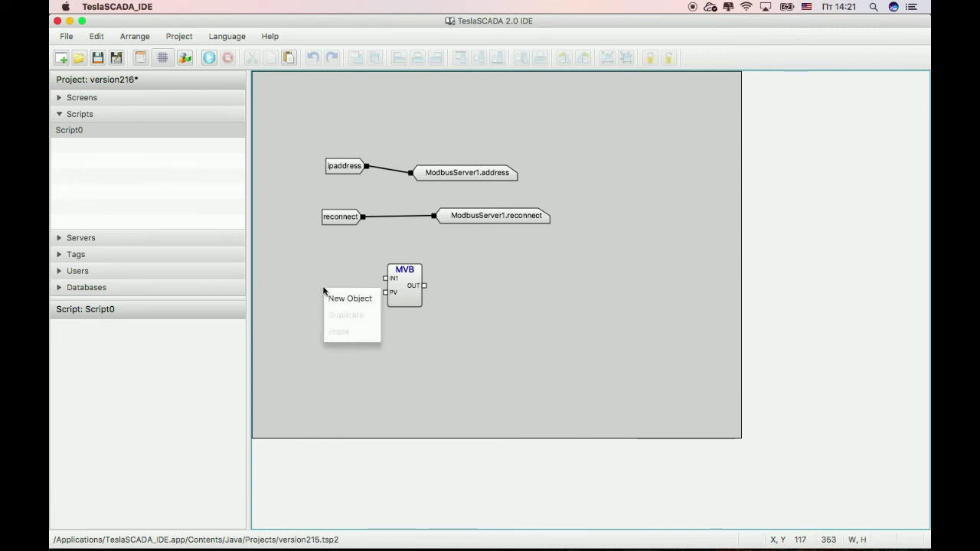
pyautogui.click(335, 300)
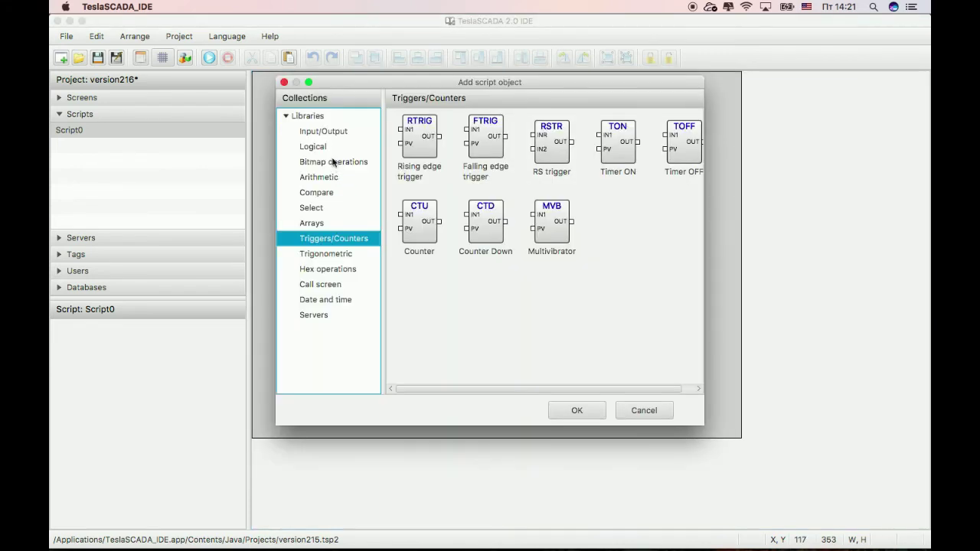
pyautogui.click(323, 131)
pyautogui.doubleClick(412, 127)
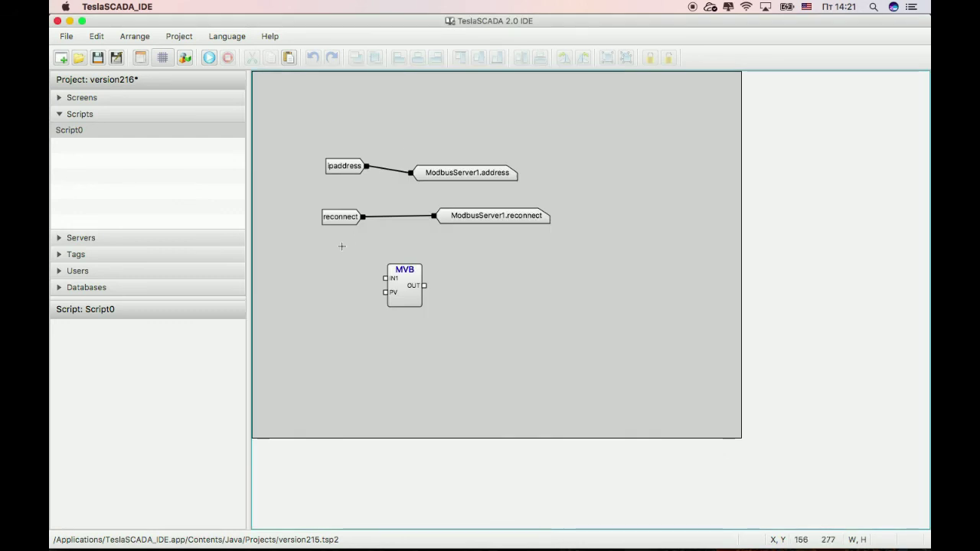
pyautogui.click(340, 277)
pyautogui.moveTo(340, 279); pyautogui.dragTo(343, 275)
# - Assign the bool tag to the new input block and connect it to the MVB block's IN1
pyautogui.doubleClick(342, 275)
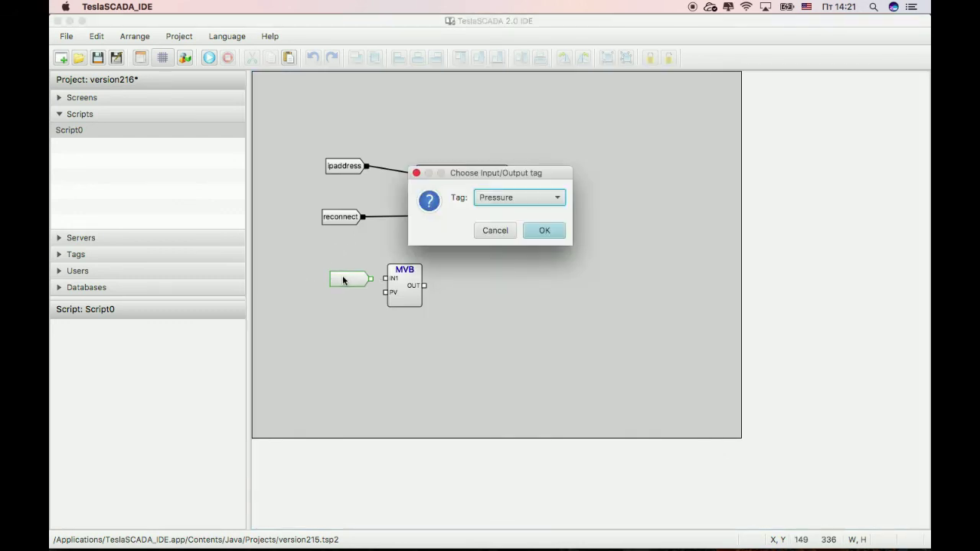
pyautogui.click(492, 197)
pyautogui.click(498, 277)
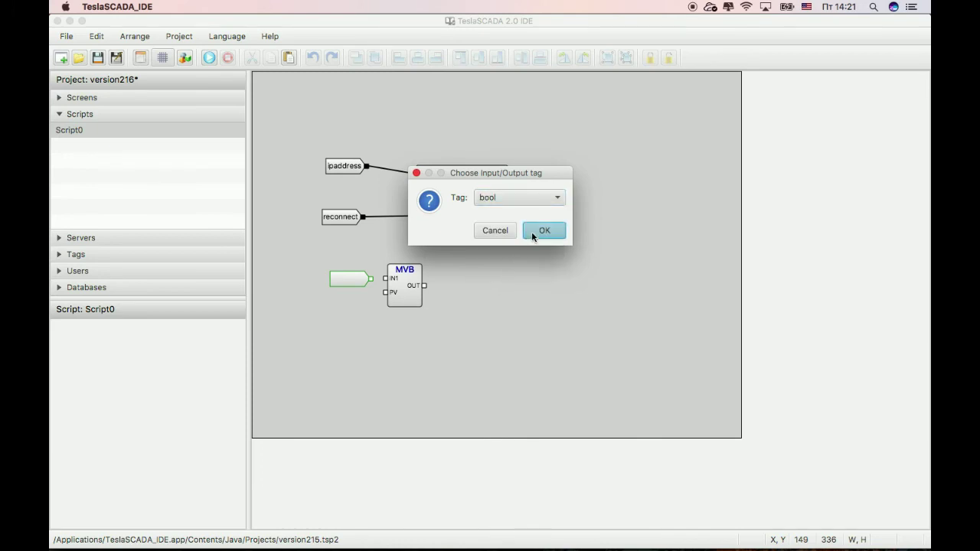
pyautogui.click(541, 230)
pyautogui.moveTo(372, 278); pyautogui.dragTo(385, 280)
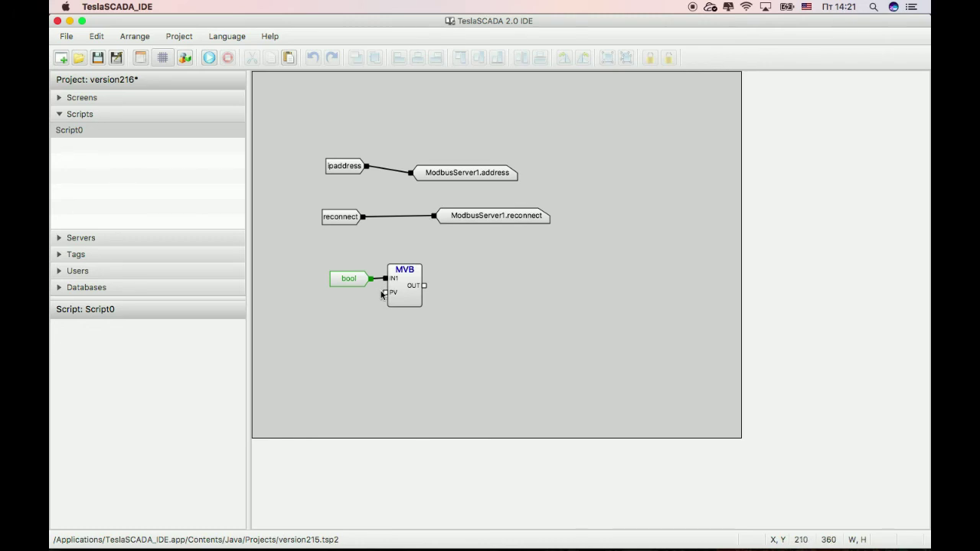
# - Add a Value block of 1000 below the bool block and connect it to the MVB block's PV input
pyautogui.rightClick(332, 300)
pyautogui.click(351, 309)
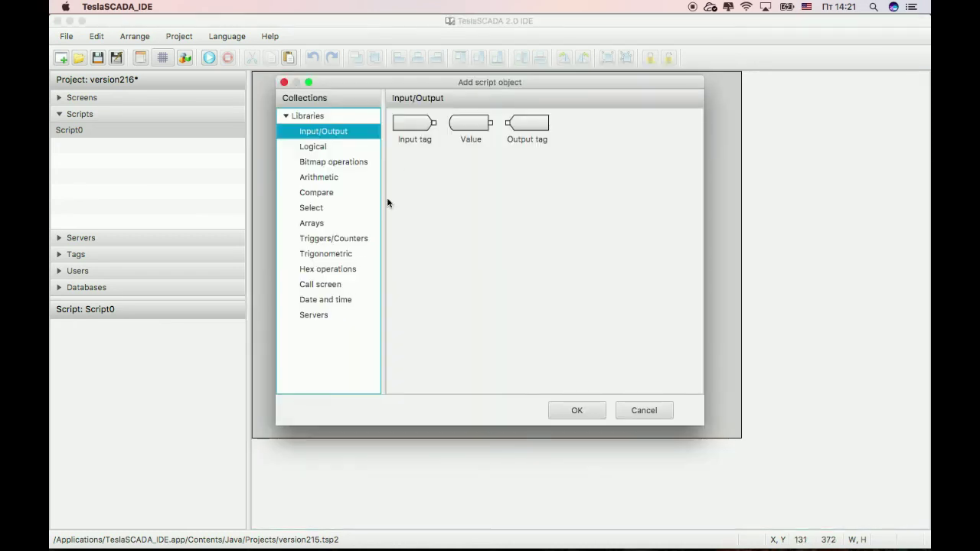
pyautogui.doubleClick(455, 136)
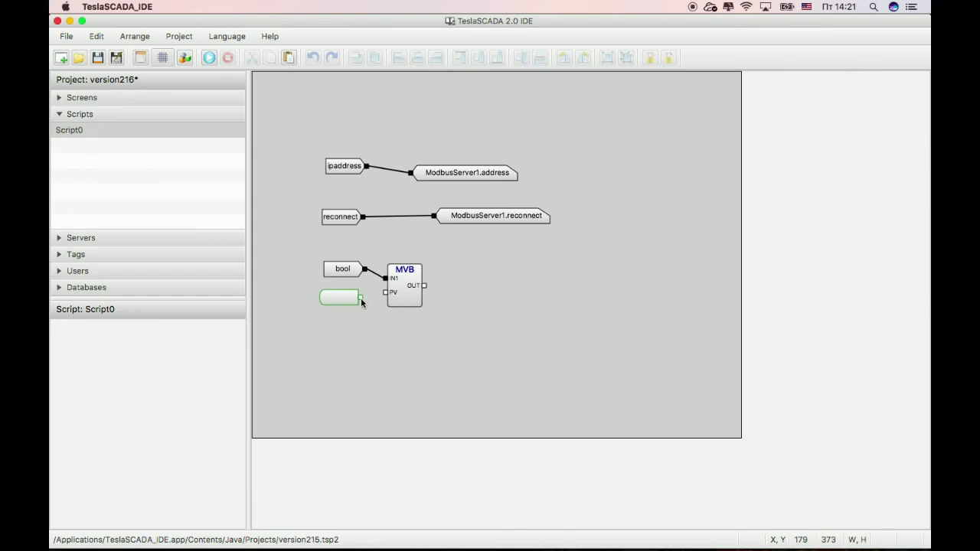
pyautogui.moveTo(362, 303); pyautogui.dragTo(385, 293)
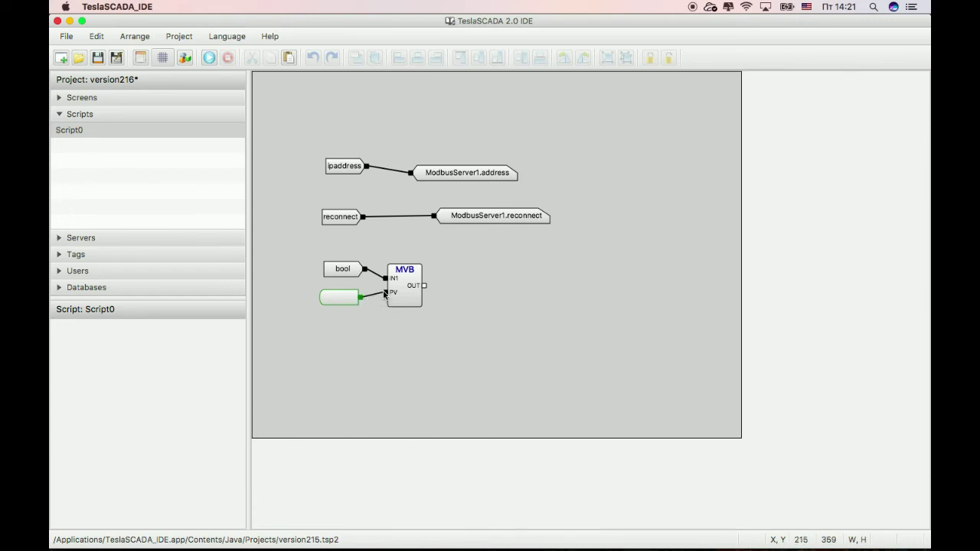
pyautogui.doubleClick(333, 300)
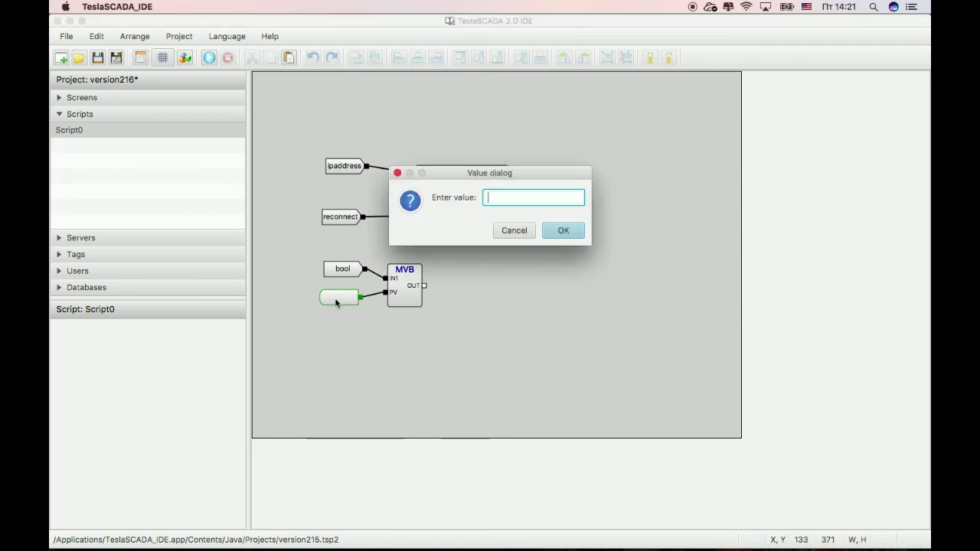
pyautogui.write('1000')
pyautogui.click(546, 232)
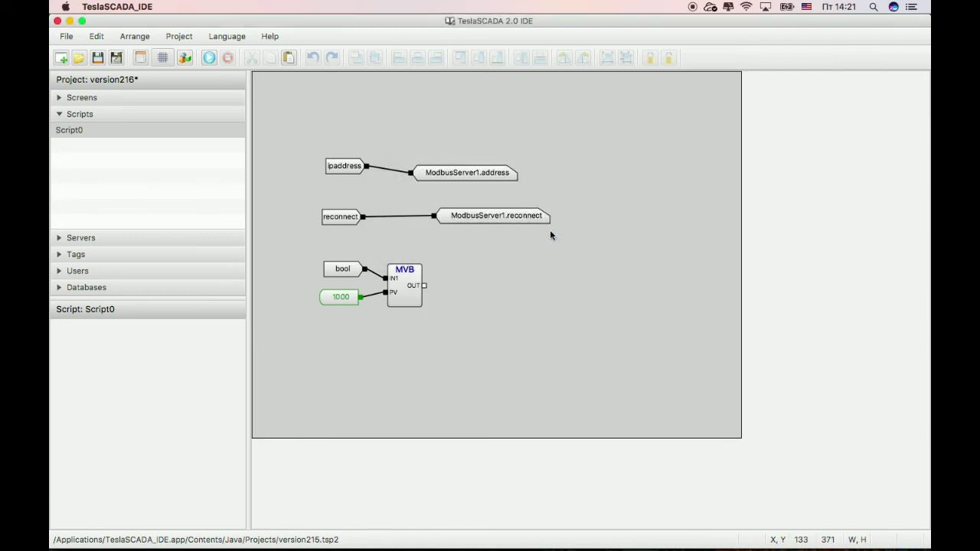
pyautogui.moveTo(417, 287); pyautogui.dragTo(423, 280)
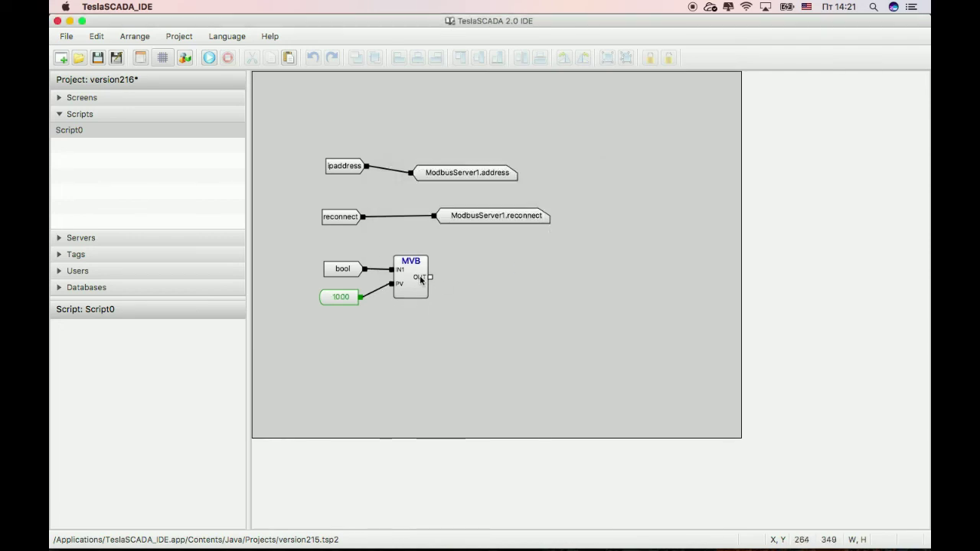
# - Place a Counter Down (CTD) block beside the MVB block and connect the MVB's OUT to the CTD's IN1
pyautogui.rightClick(489, 281)
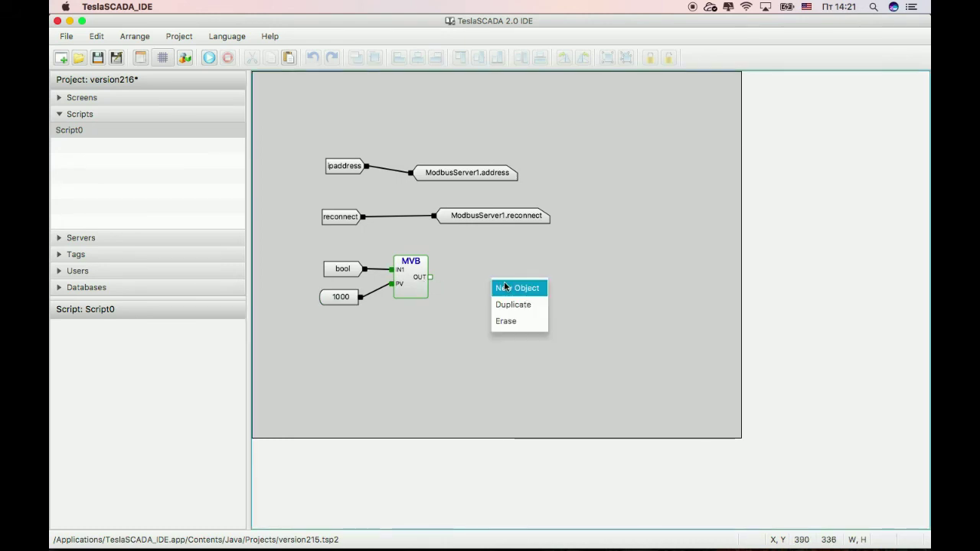
pyautogui.click(505, 287)
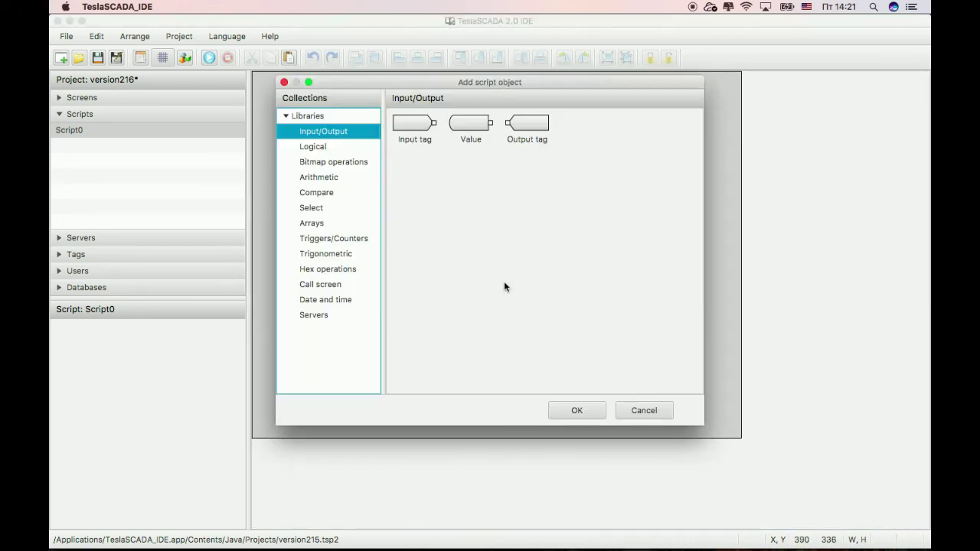
pyautogui.click(337, 242)
pyautogui.click(483, 225)
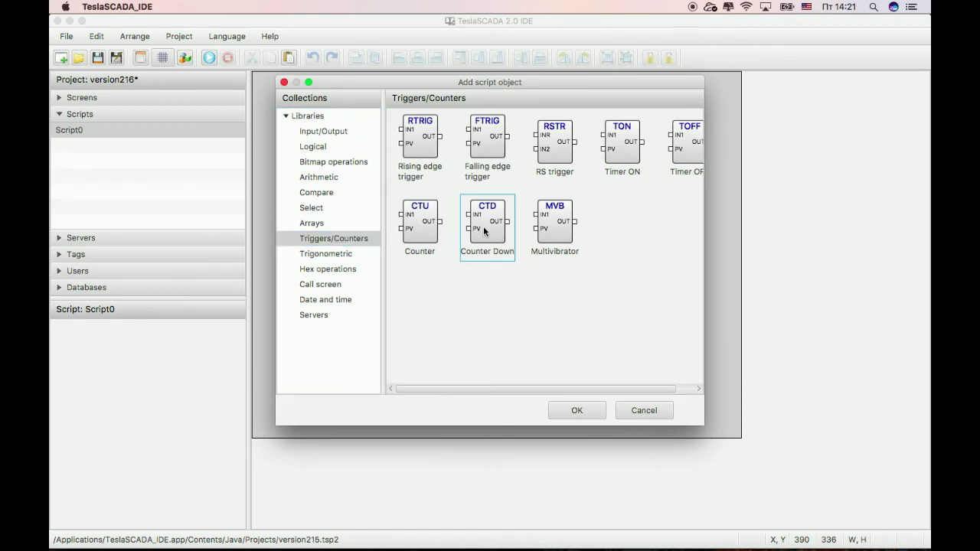
pyautogui.doubleClick(483, 226)
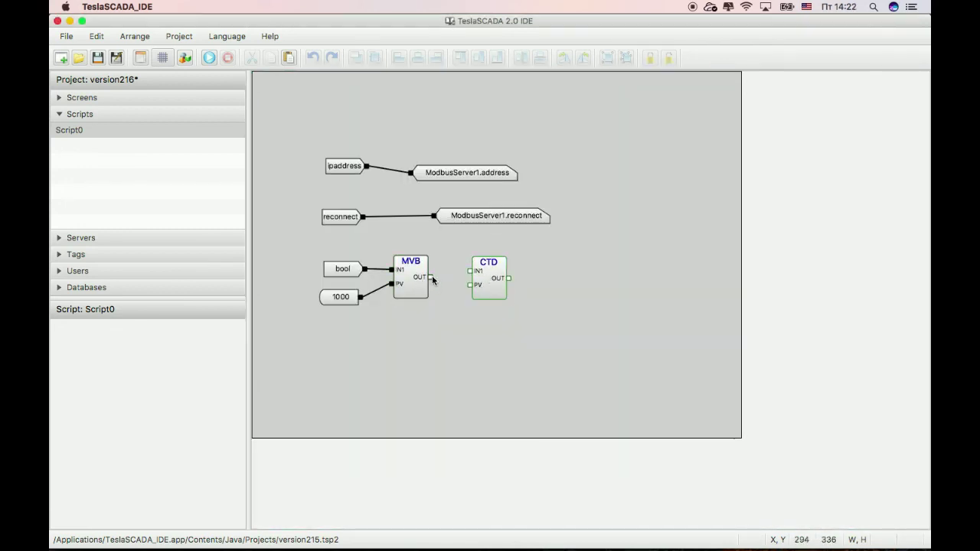
pyautogui.moveTo(431, 280); pyautogui.dragTo(431, 281)
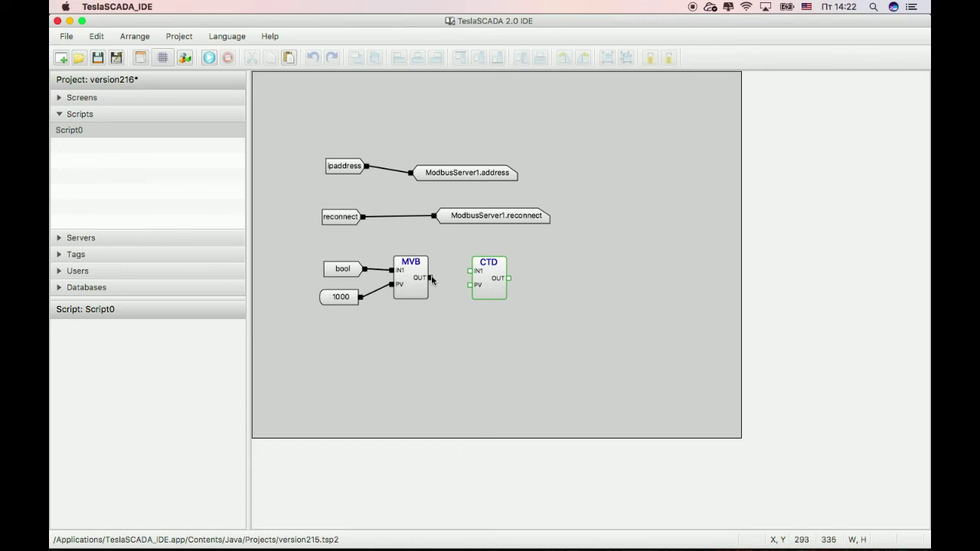
pyautogui.click(471, 273)
pyautogui.moveTo(490, 283); pyautogui.dragTo(505, 287)
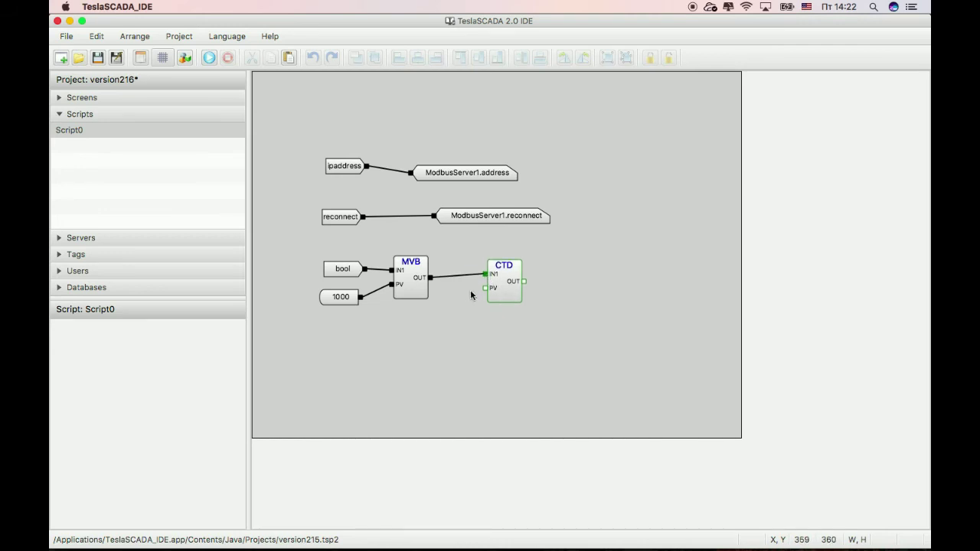
# - Add a Value block of 30 between the MVB and CTD blocks and connect it to the CTD's PV input
pyautogui.rightClick(450, 298)
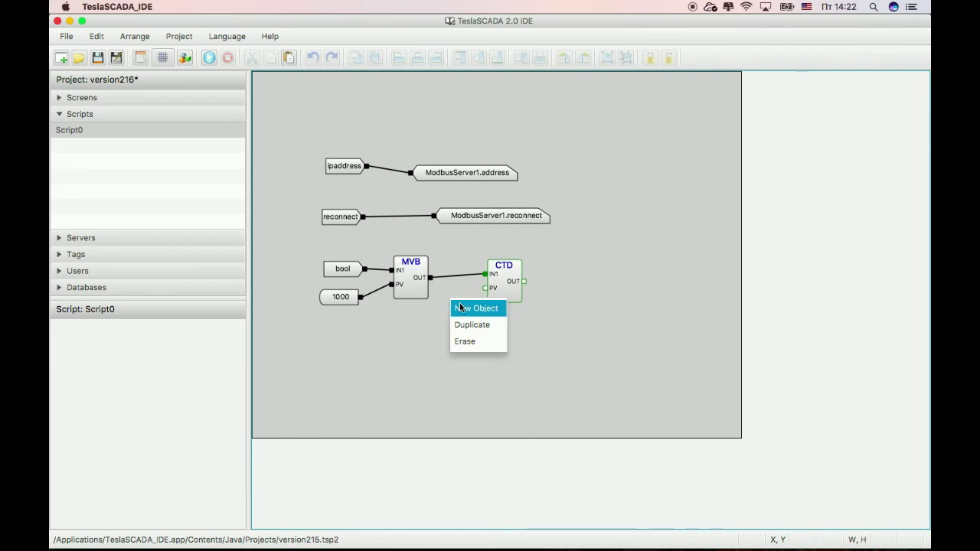
pyautogui.click(462, 308)
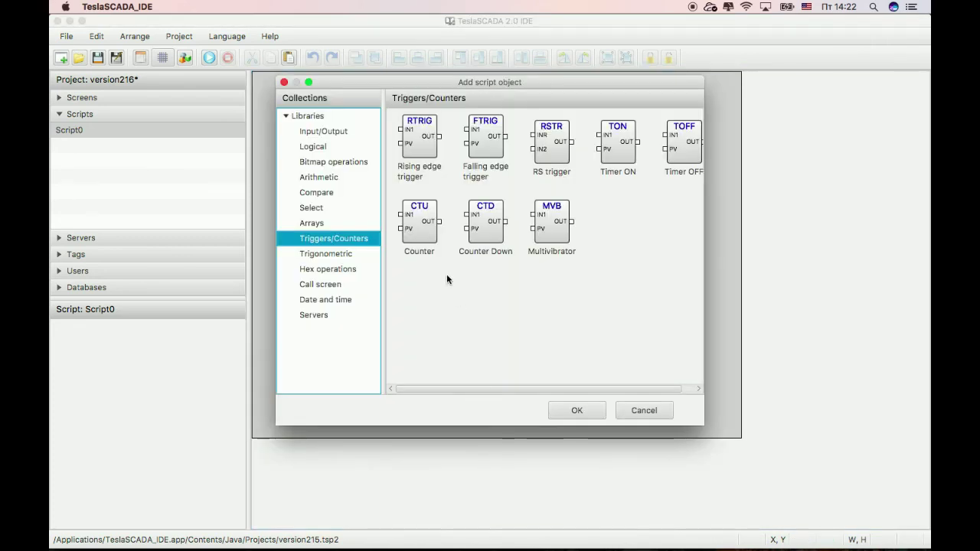
pyautogui.click(324, 131)
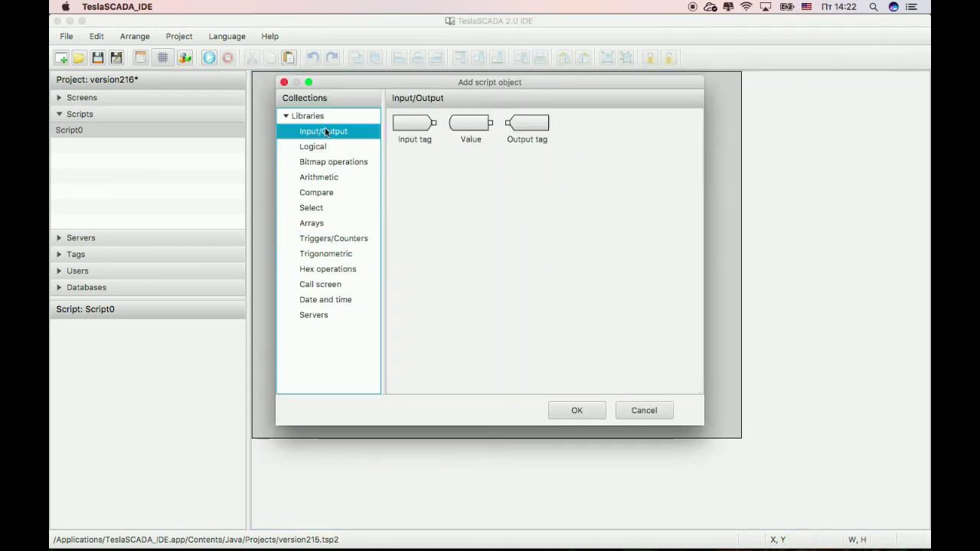
pyautogui.doubleClick(474, 140)
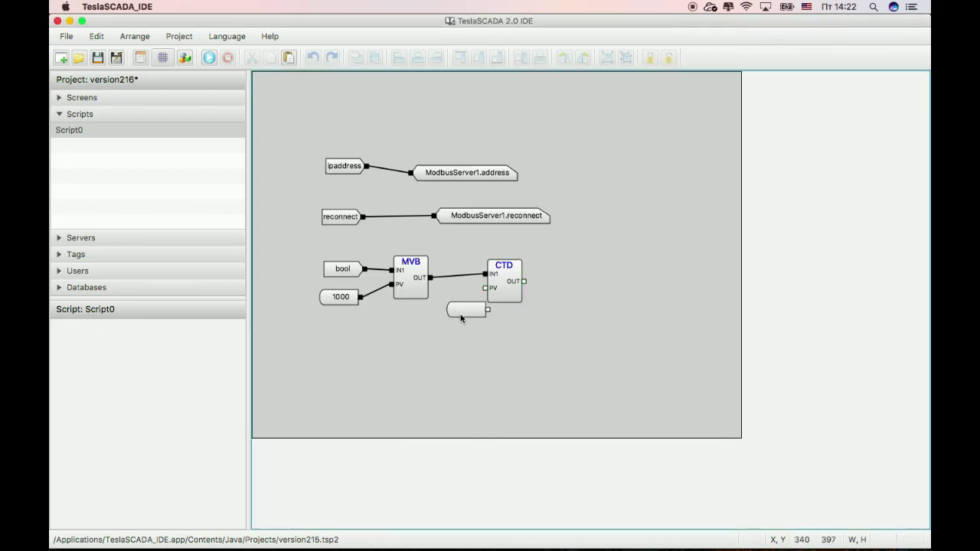
pyautogui.doubleClick(450, 295)
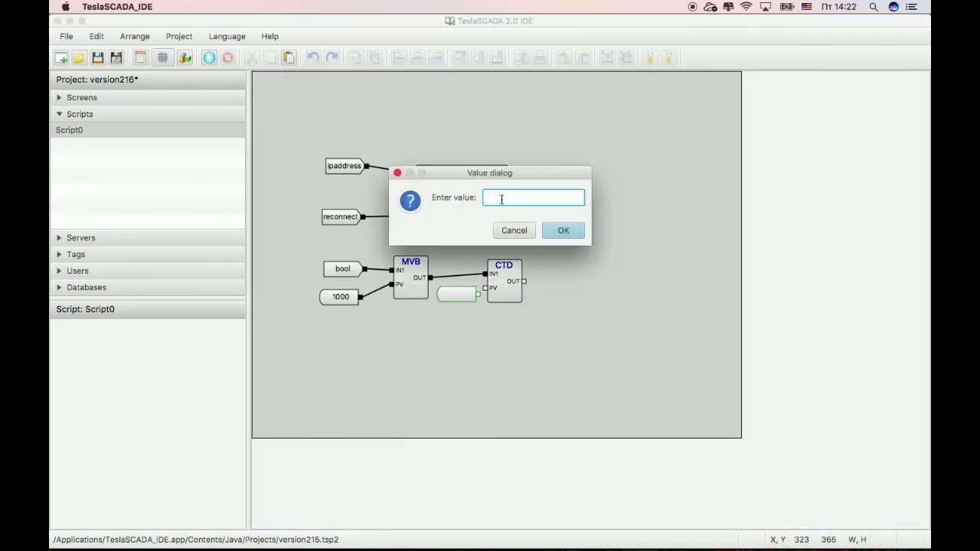
pyautogui.write('30')
pyautogui.click(559, 229)
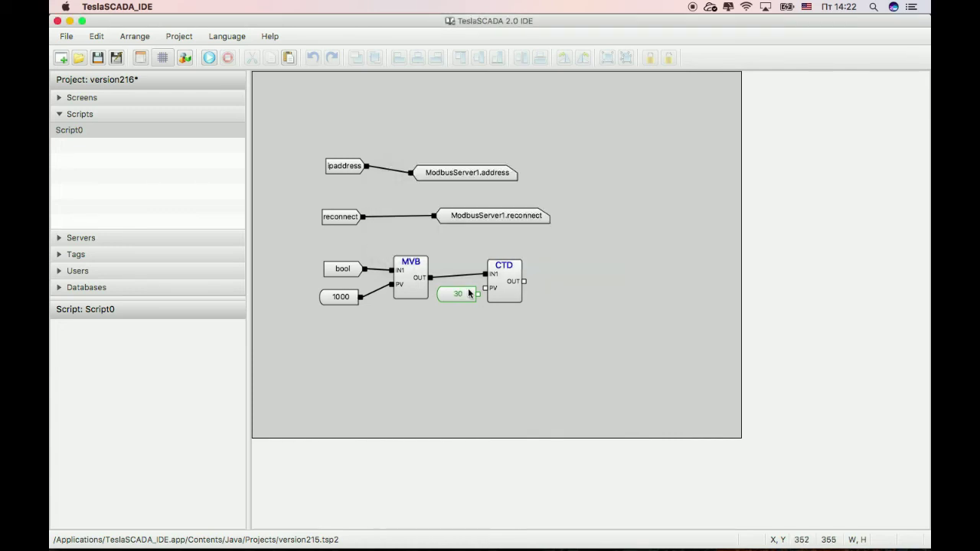
pyautogui.moveTo(480, 297); pyautogui.dragTo(516, 286)
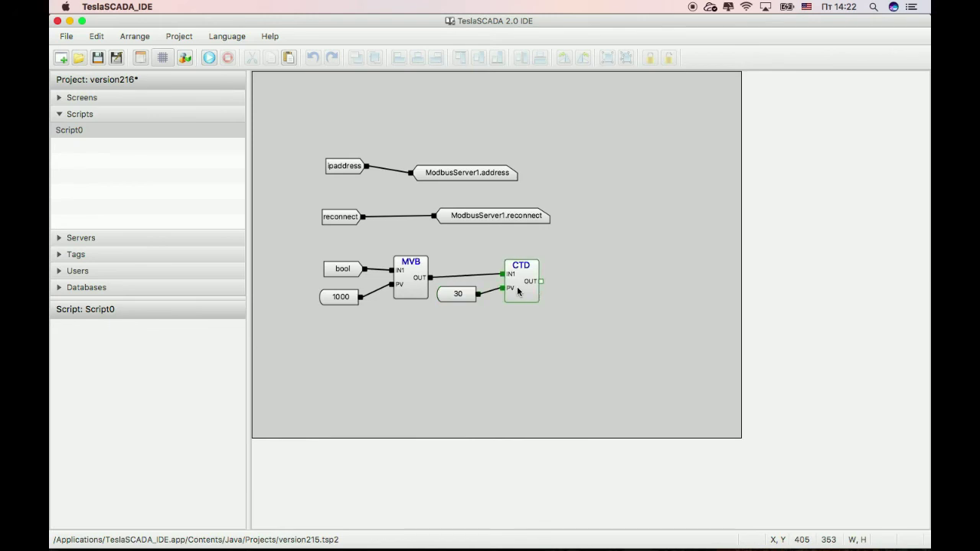
# - Place an Output tag block in Script0 beside the CTD block's OUT
pyautogui.rightClick(563, 281)
pyautogui.click(593, 286)
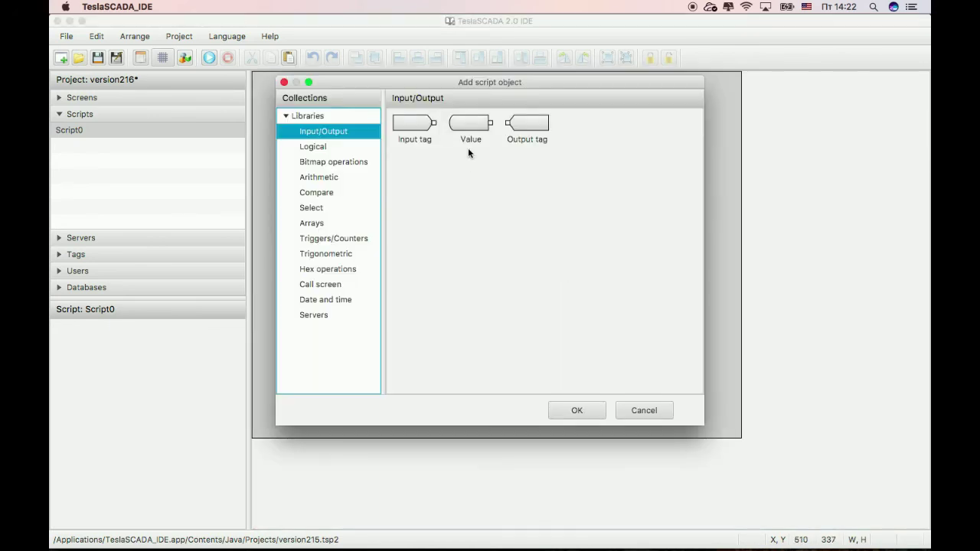
pyautogui.doubleClick(525, 123)
pyautogui.click(572, 281)
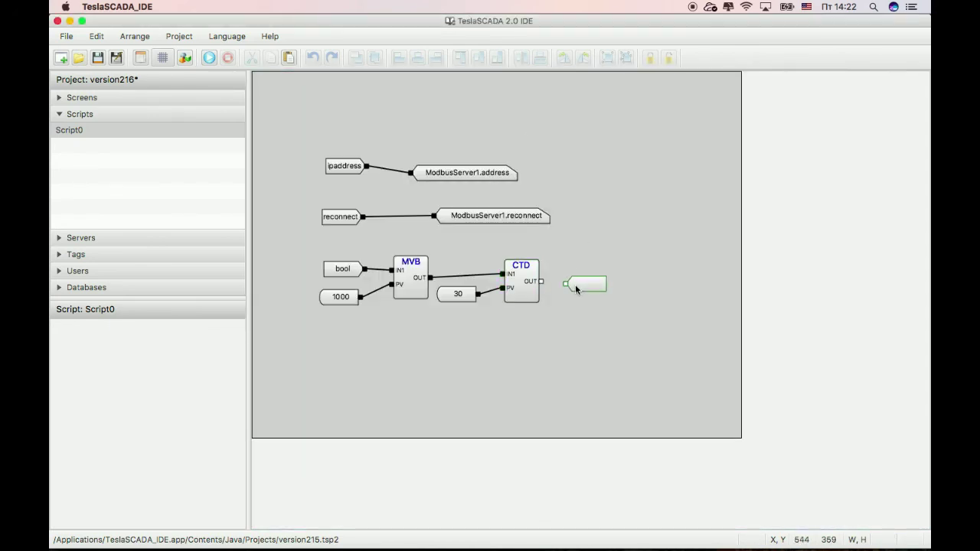
# - Connect the CTD's OUT to the output block after assigning it the count tag, and save the project
pyautogui.doubleClick(585, 284)
pyautogui.click(520, 197)
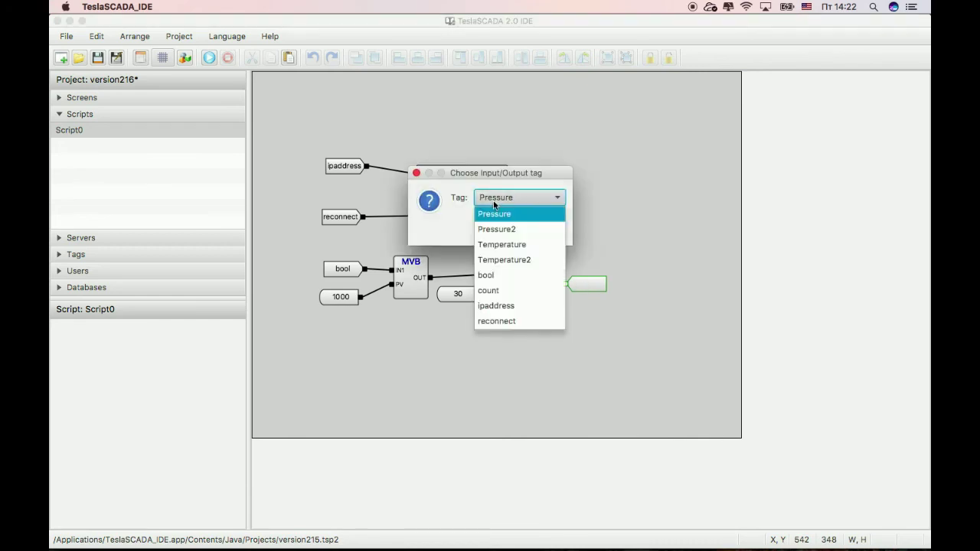
pyautogui.click(501, 291)
pyautogui.click(544, 231)
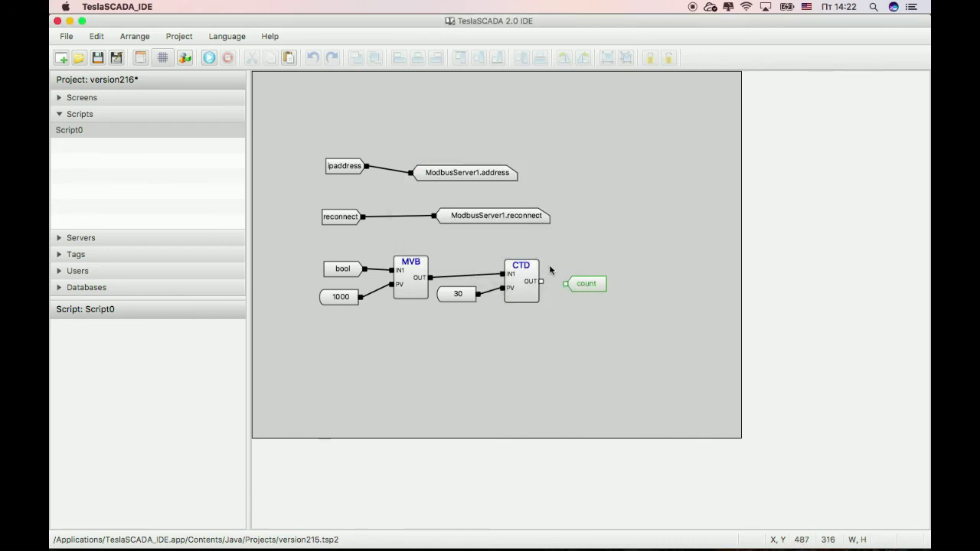
pyautogui.moveTo(545, 283); pyautogui.dragTo(566, 284)
pyautogui.click(97, 59)
# - Open Screen0 and place a Button object just below the count meter
pyautogui.click(82, 97)
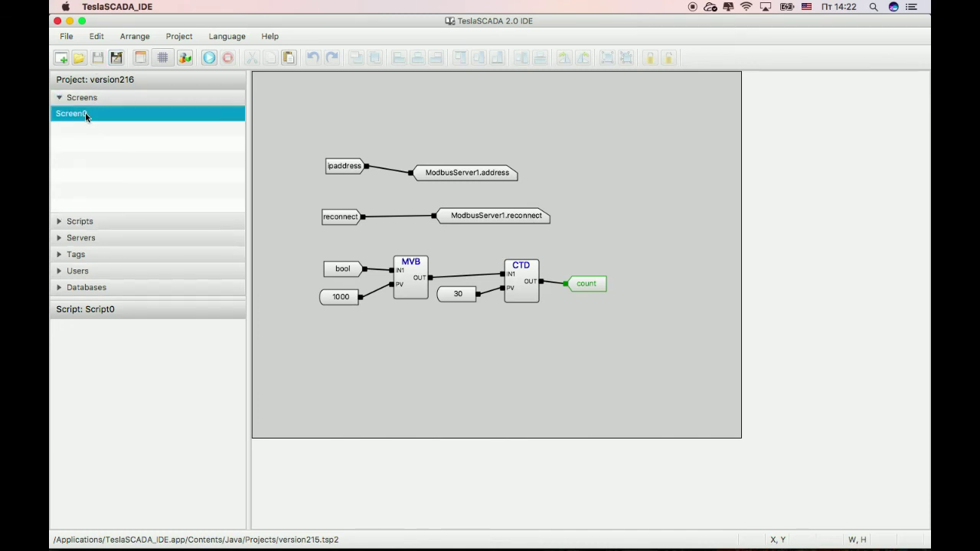
pyautogui.rightClick(337, 128)
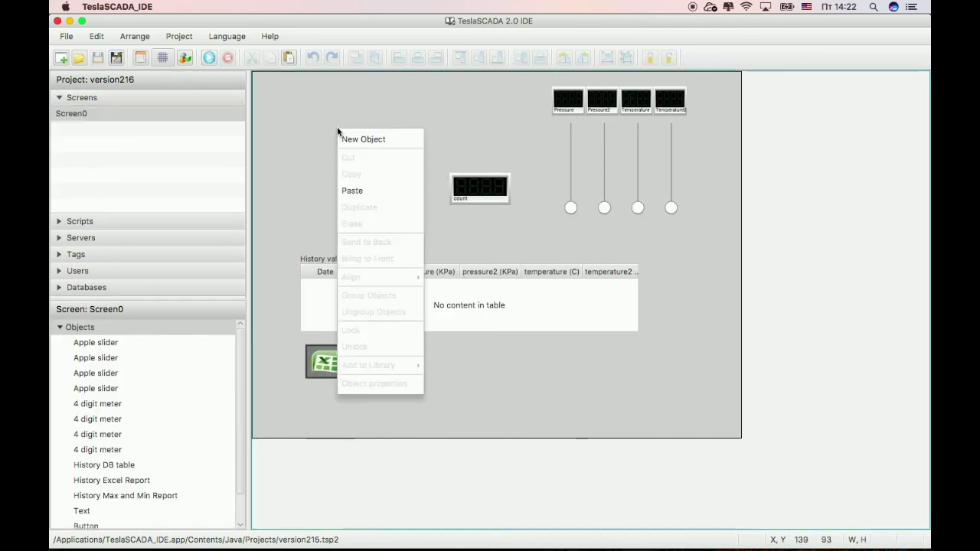
pyautogui.click(360, 139)
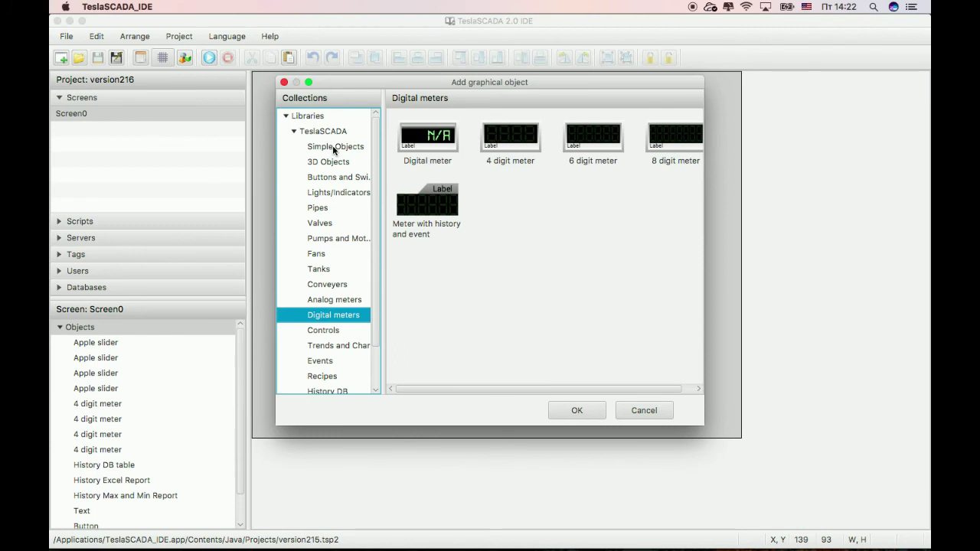
pyautogui.click(336, 149)
pyautogui.click(340, 164)
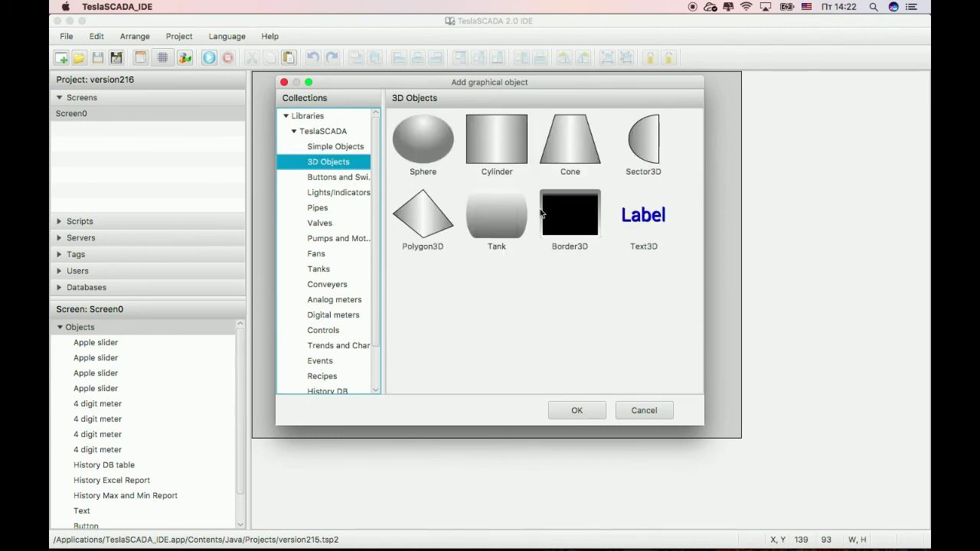
pyautogui.click(329, 179)
pyautogui.doubleClick(414, 151)
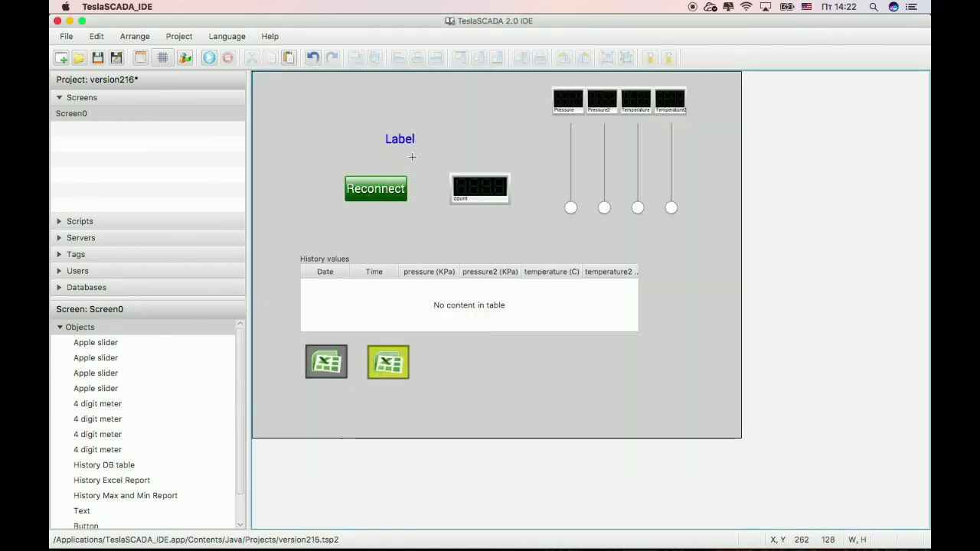
pyautogui.click(450, 216)
# - Set the new button's text to bool and enable its control property for the bool tag, choosing a function other than Set
pyautogui.press('Tab')
pyautogui.write('b')
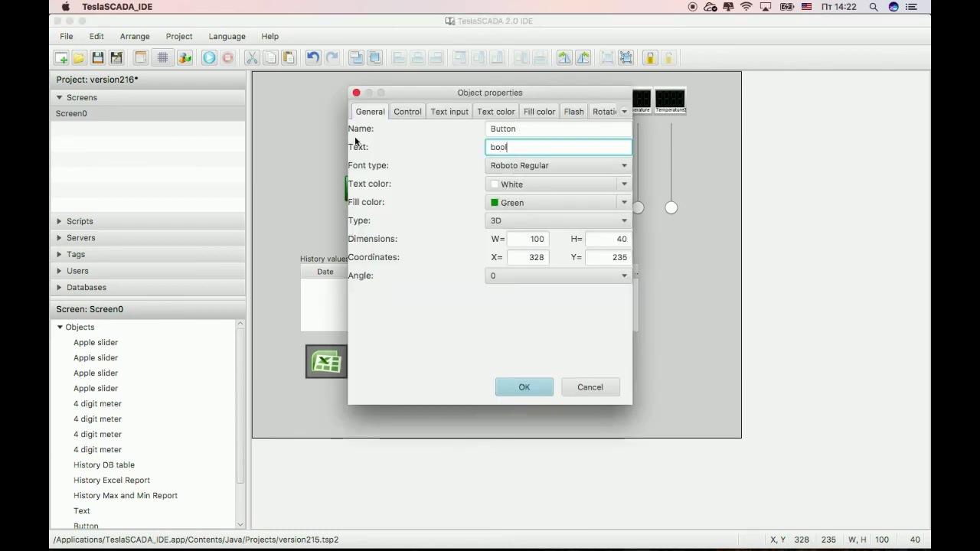
pyautogui.click(412, 111)
pyautogui.click(354, 138)
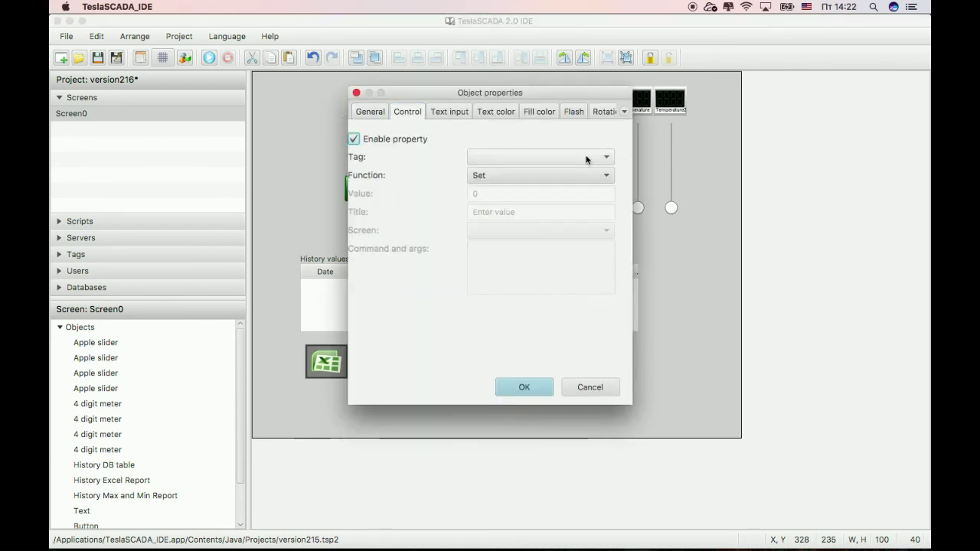
pyautogui.click(588, 158)
pyautogui.click(517, 233)
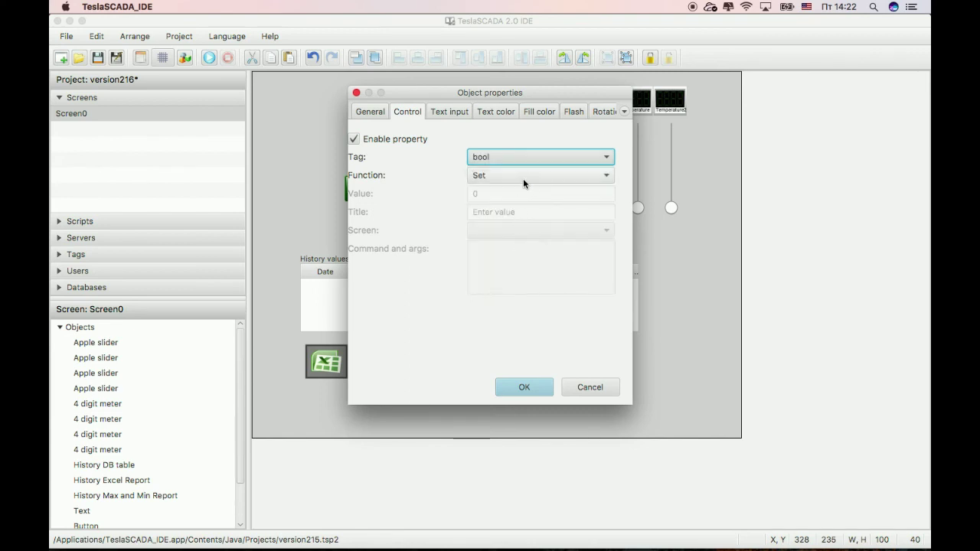
pyautogui.click(523, 179)
pyautogui.click(512, 222)
pyautogui.click(517, 392)
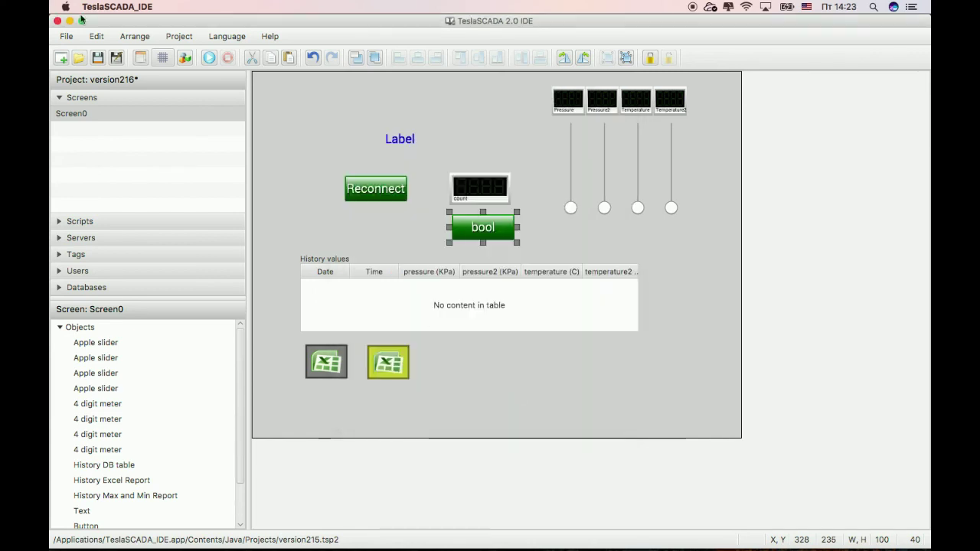
# - Run the project, test the bool button against the count meter, and stop the simulation
pyautogui.click(209, 58)
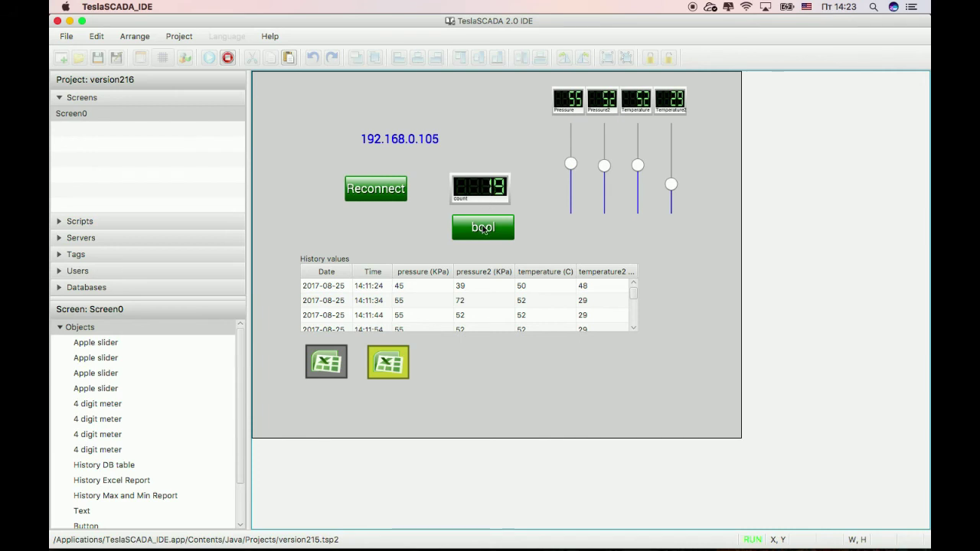
pyautogui.click(483, 229)
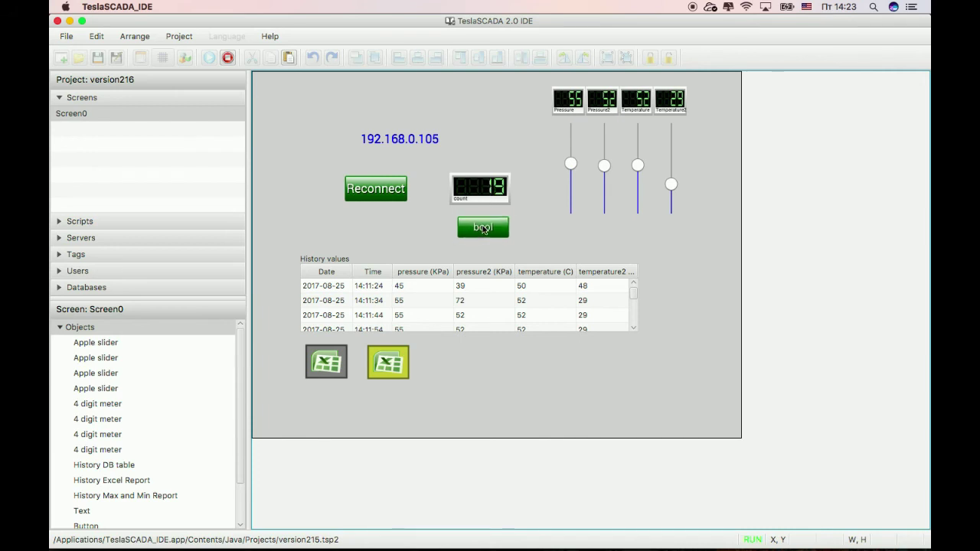
pyautogui.click(227, 58)
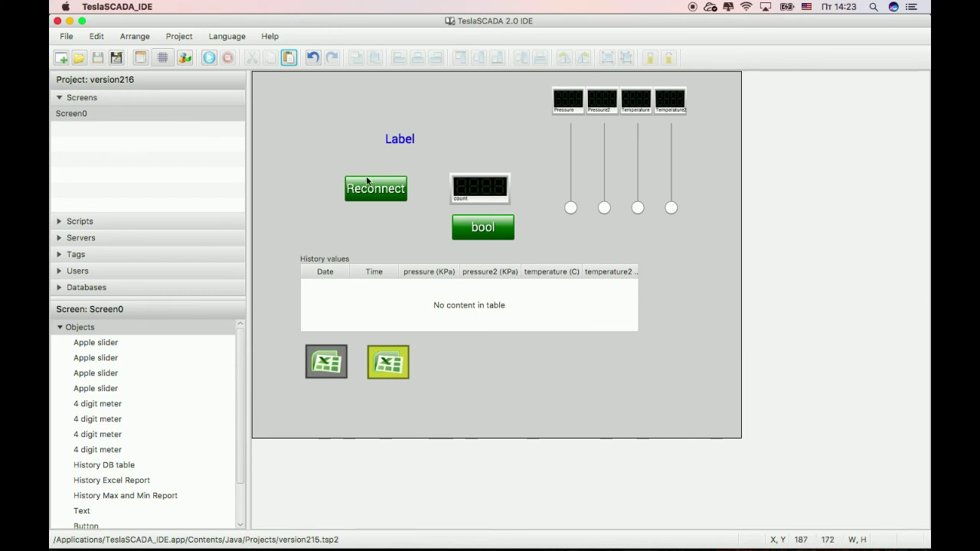
# - Move the Label text and the Reconnect button up and to the left, keeping the button just below the label
pyautogui.moveTo(402, 140); pyautogui.dragTo(367, 134)
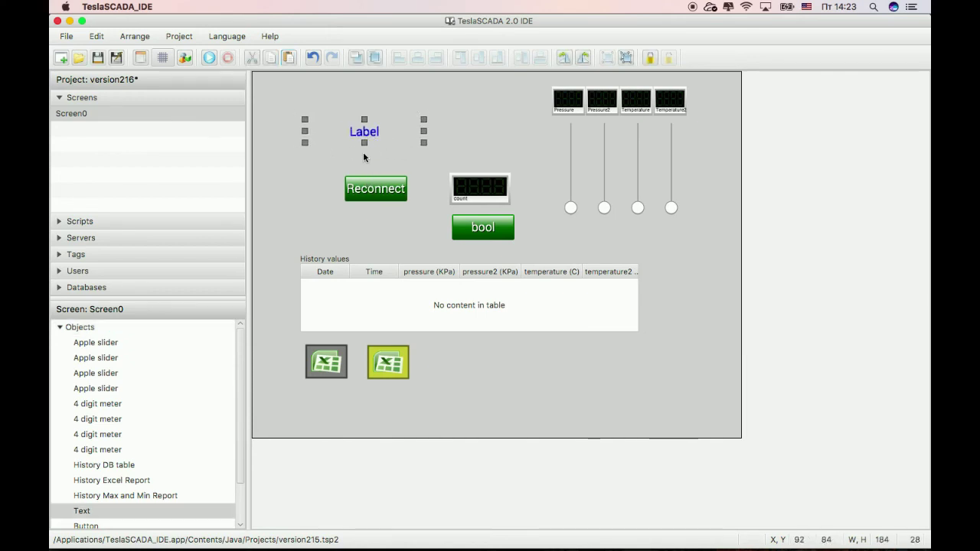
pyautogui.moveTo(367, 188); pyautogui.dragTo(351, 165)
pyautogui.click(359, 134)
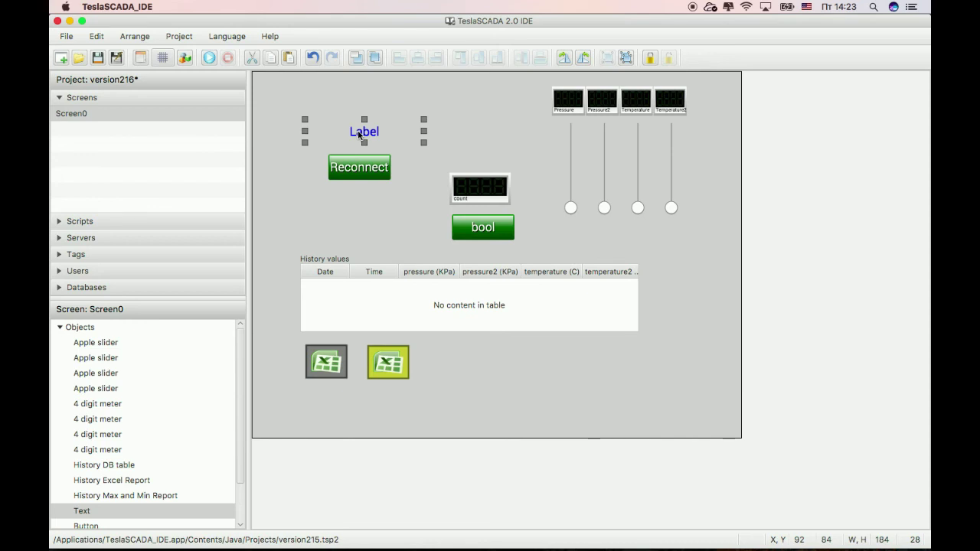
# - Create a new Recipe database and name it Ipaddresesee
pyautogui.click(66, 288)
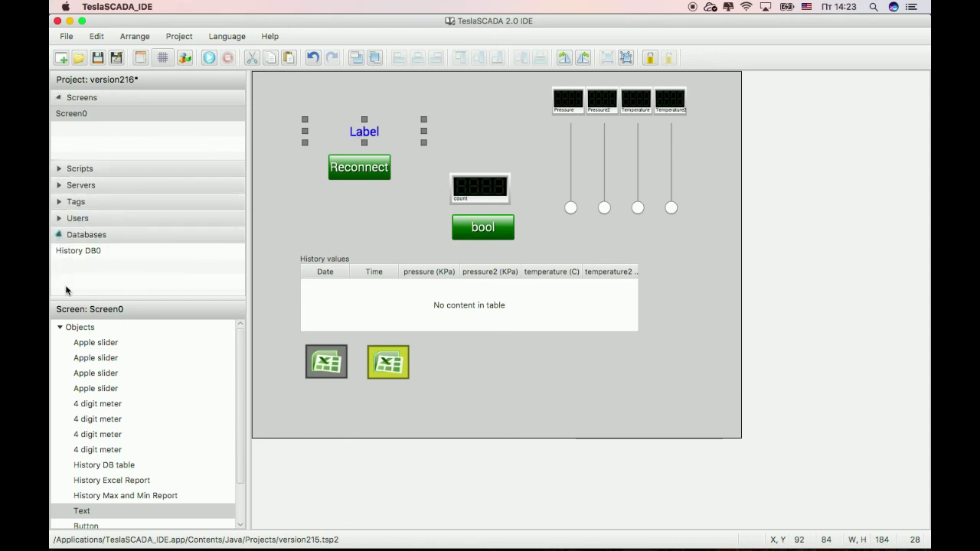
pyautogui.rightClick(86, 228)
pyautogui.moveTo(96, 237)
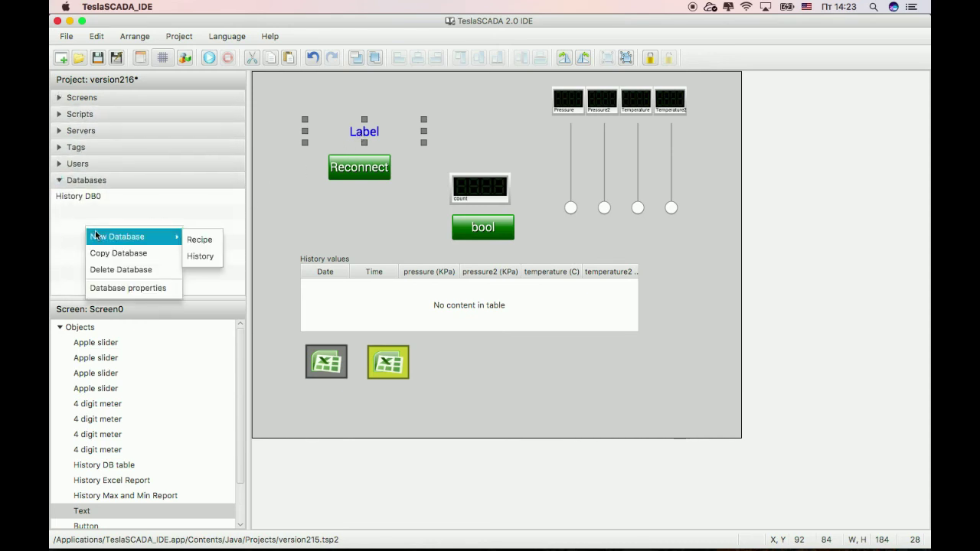
pyautogui.click(197, 238)
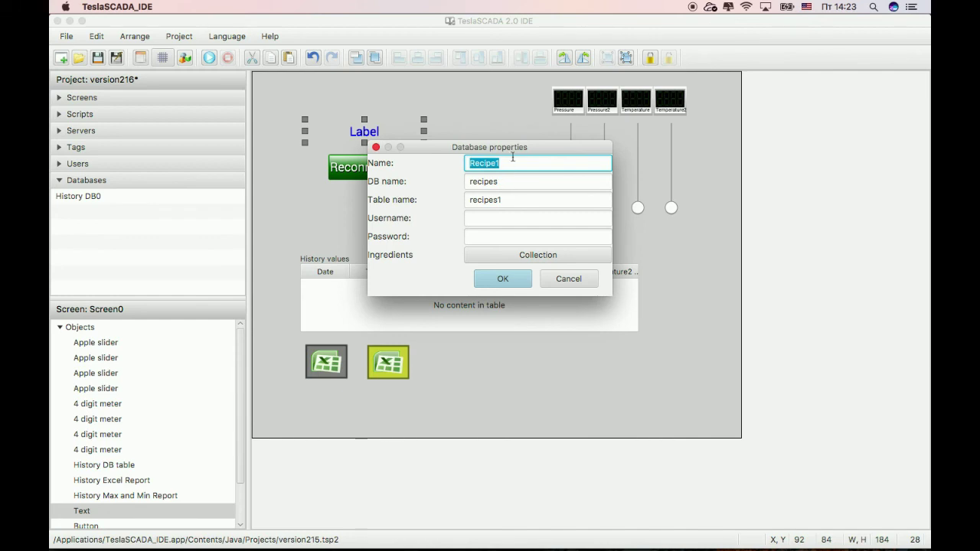
pyautogui.press('BackSpace')
pyautogui.write('lp')
pyautogui.write('addr')
pyautogui.write('ess')
pyautogui.write('see')
# - Add an ingredient for the ipaddress tag, with name and DB column name ipaddress, and confirm the new recipe database
pyautogui.click(525, 255)
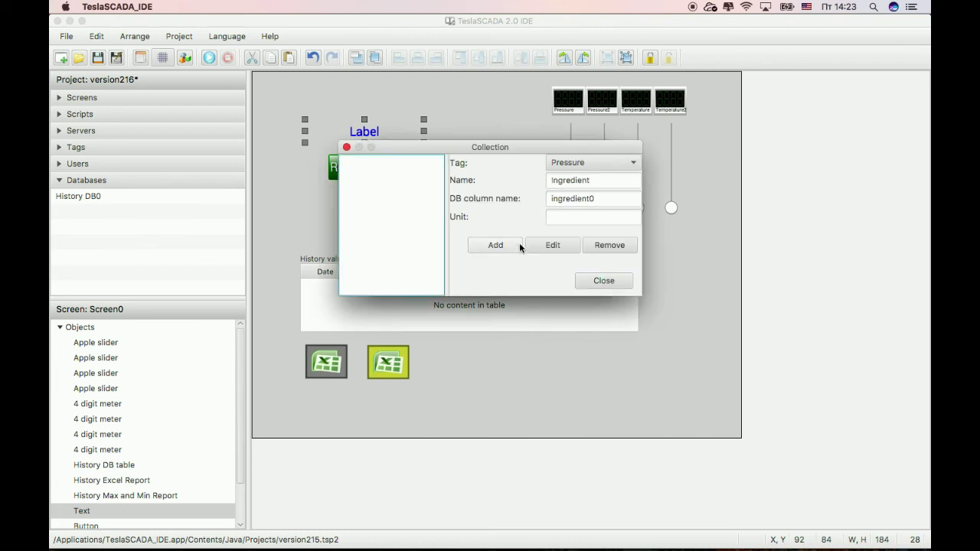
pyautogui.click(584, 163)
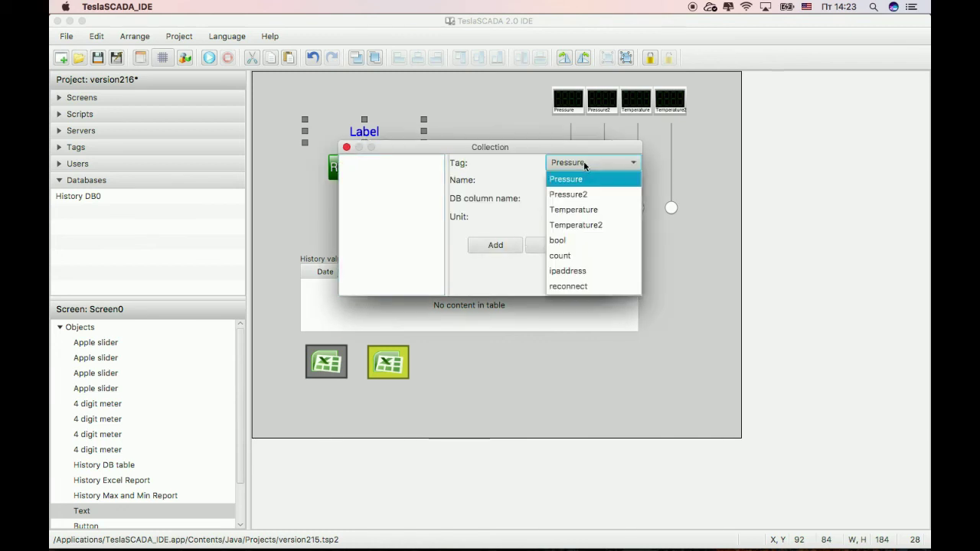
pyautogui.click(569, 270)
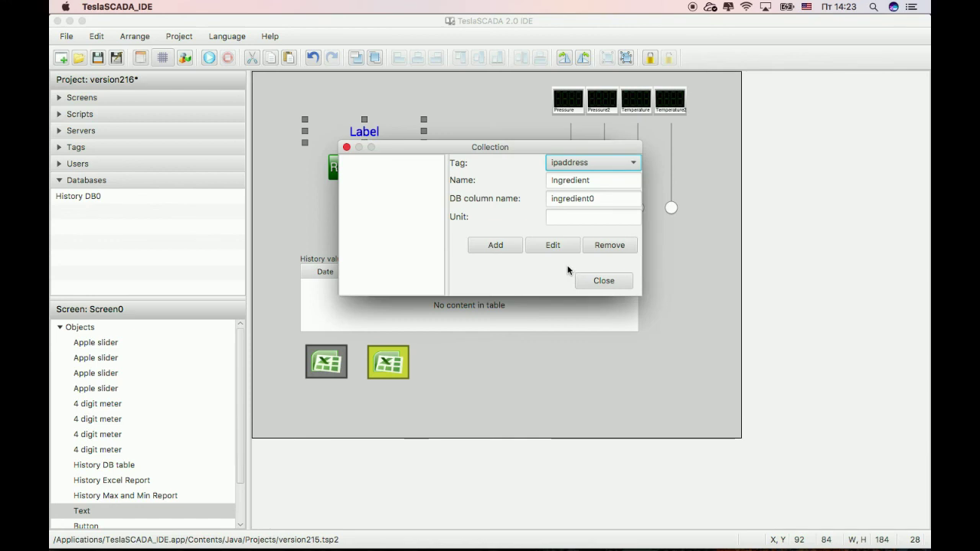
pyautogui.doubleClick(599, 183)
pyautogui.write('Ipaddres')
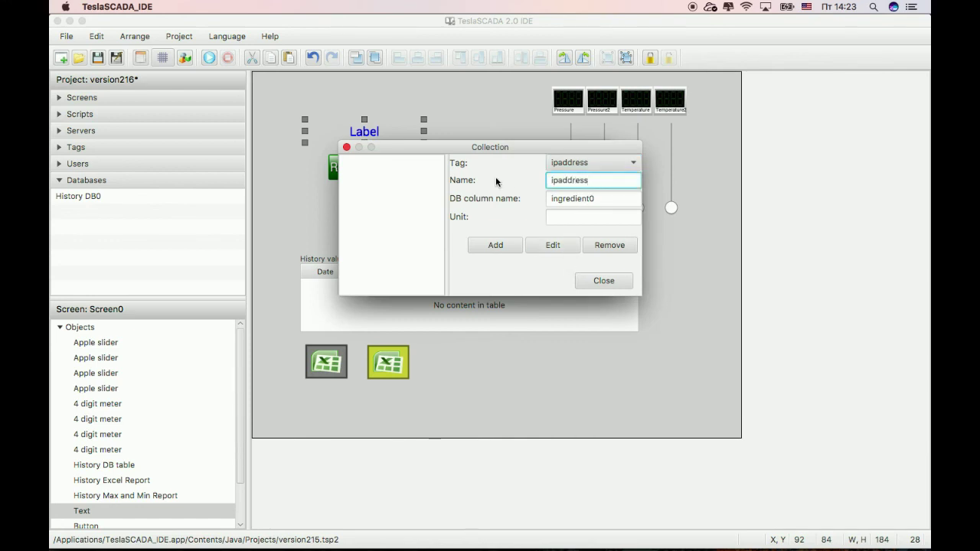
pyautogui.doubleClick(549, 198)
pyautogui.write('i')
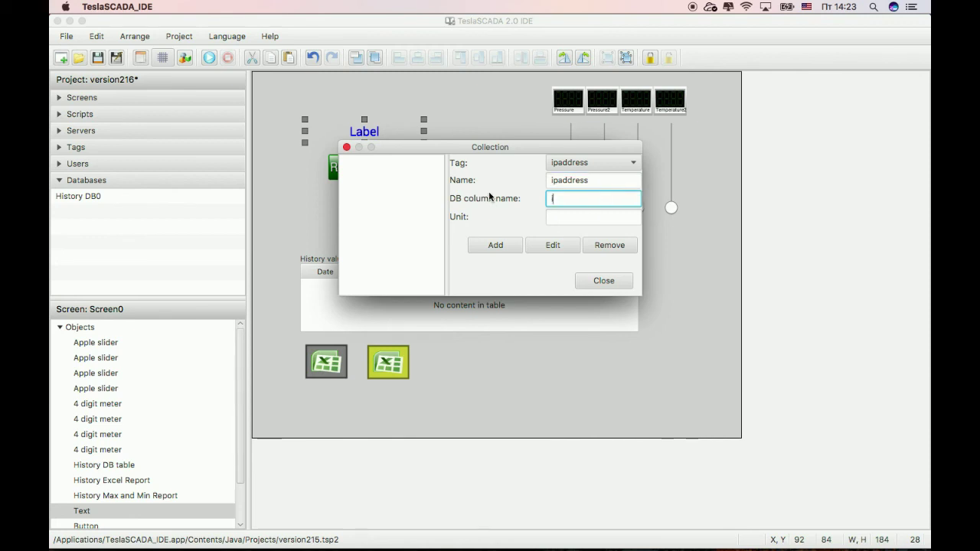
pyautogui.write('paddress')
pyautogui.click(487, 247)
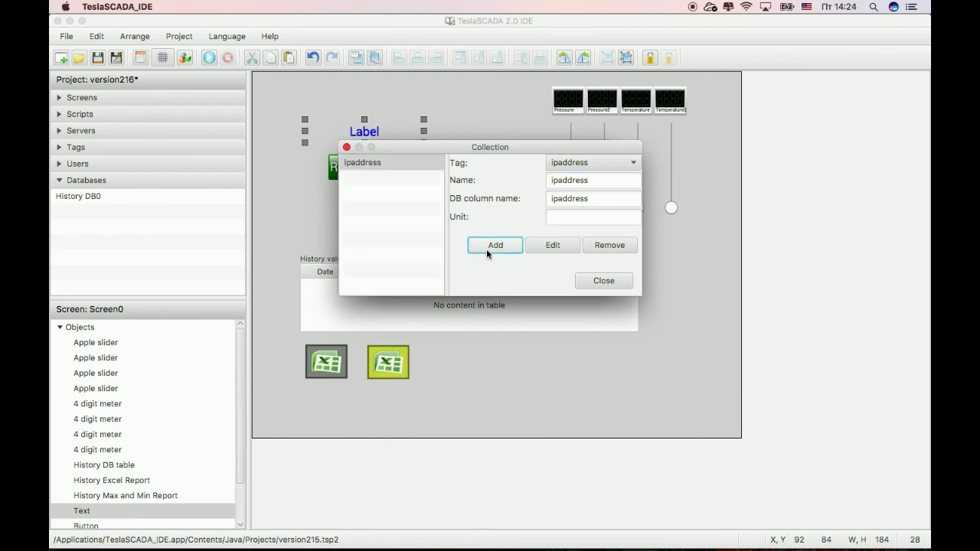
pyautogui.click(604, 281)
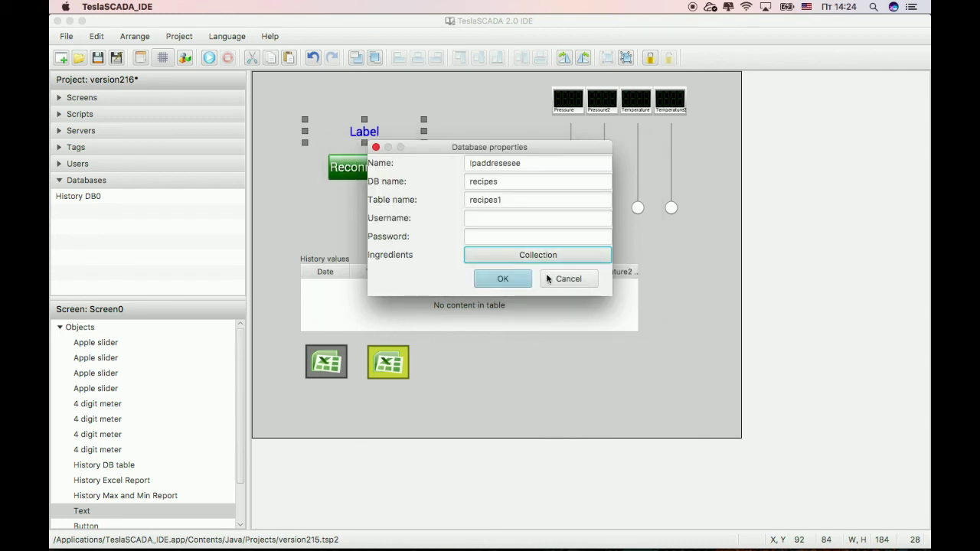
pyautogui.moveTo(501, 180); pyautogui.dragTo(396, 181)
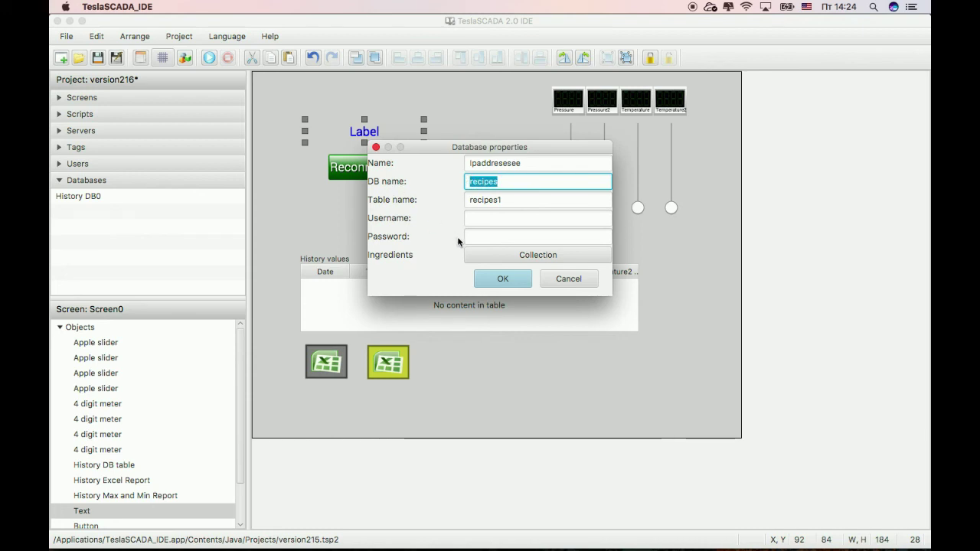
pyautogui.click(503, 278)
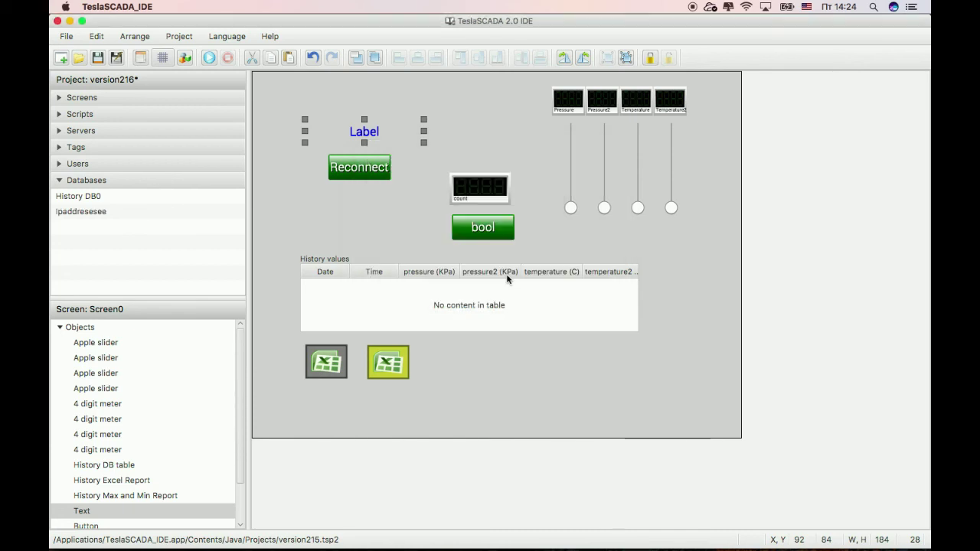
# - Place a Recipe table on the screen just below the Reconnect button
pyautogui.rightClick(324, 212)
pyautogui.click(340, 222)
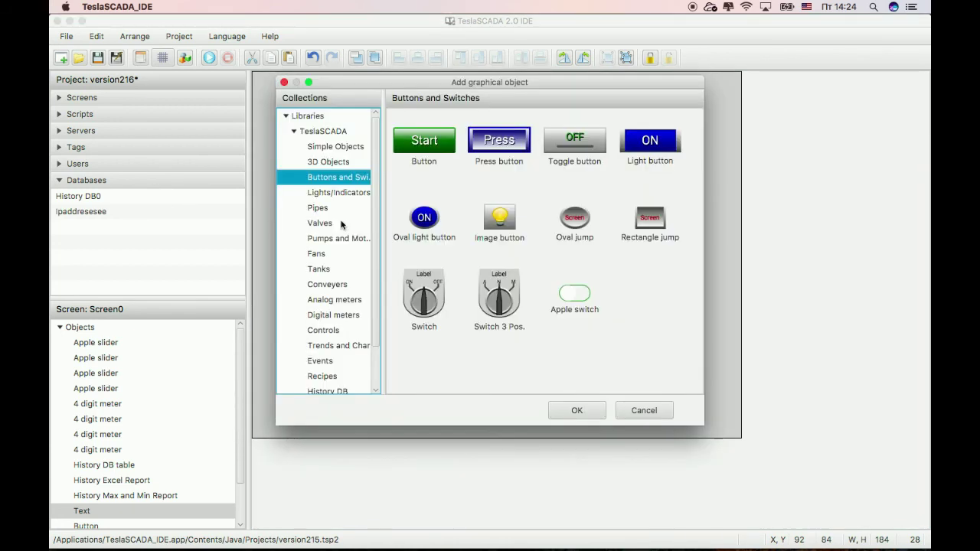
pyautogui.click(329, 376)
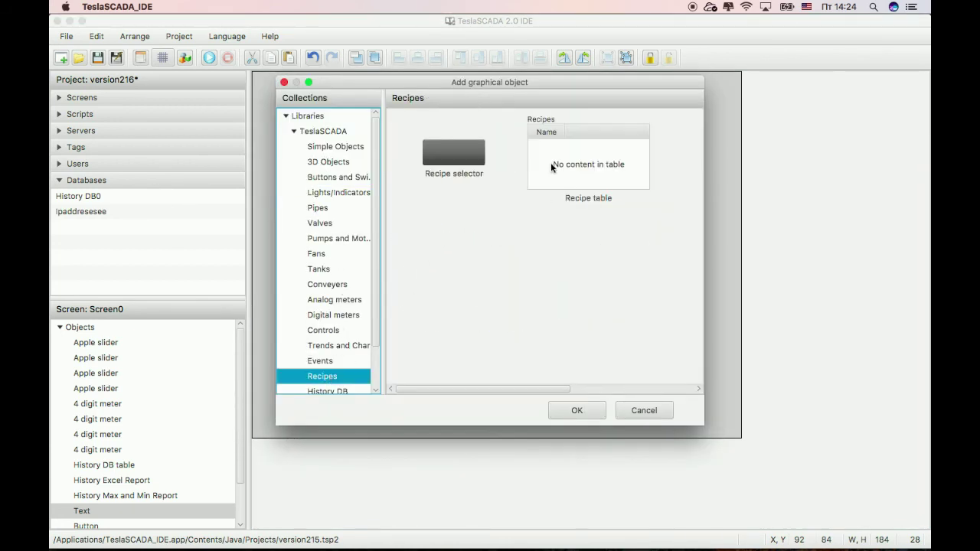
pyautogui.doubleClick(551, 162)
pyautogui.moveTo(317, 220); pyautogui.dragTo(318, 216)
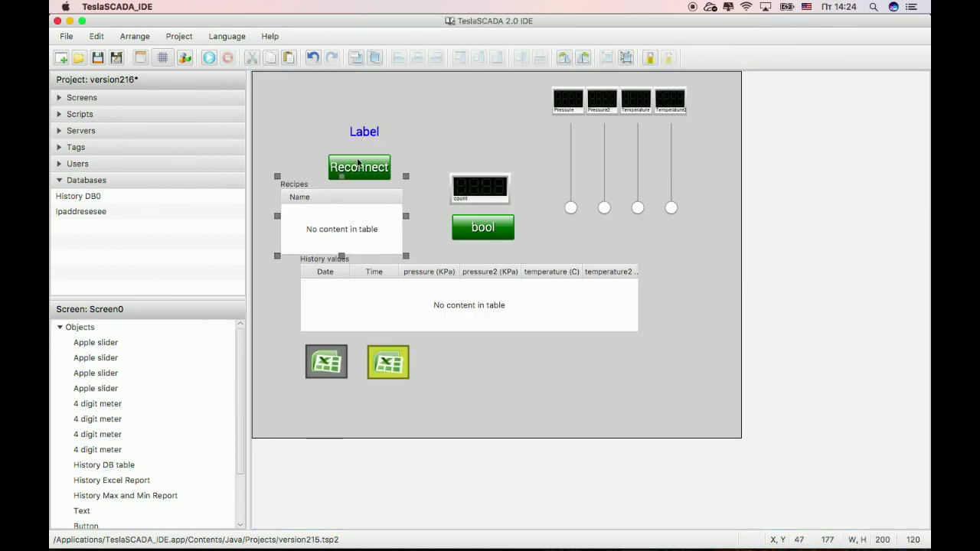
# - Link the recipe table to the Ipaddresesee recipe
pyautogui.doubleClick(339, 222)
pyautogui.click(482, 168)
pyautogui.click(484, 184)
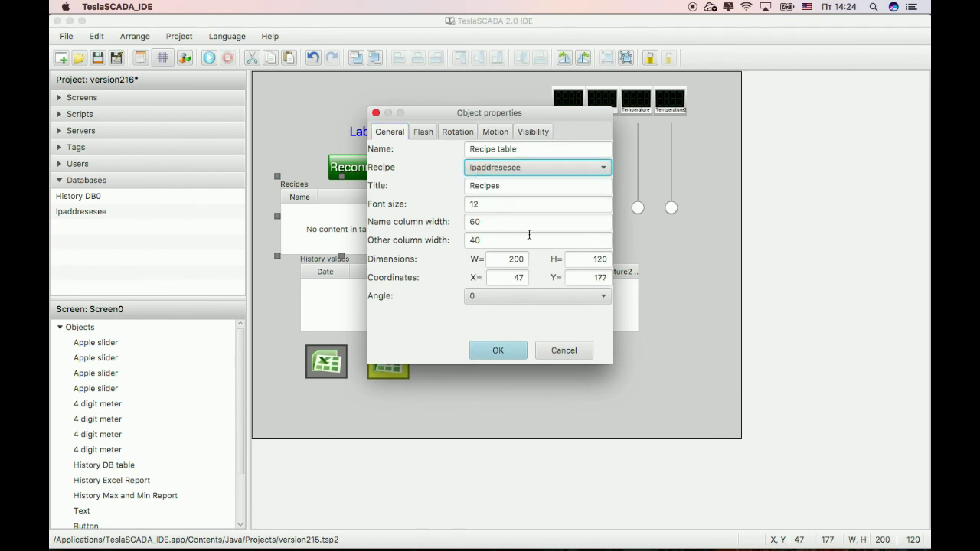
pyautogui.click(498, 351)
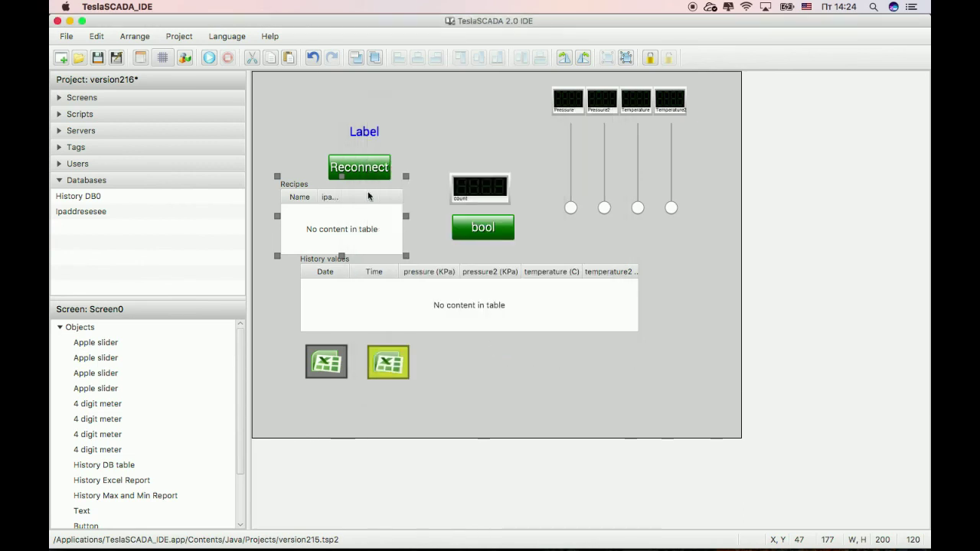
# - Set the recipe table's other column width to 100 and save the project
pyautogui.doubleClick(342, 200)
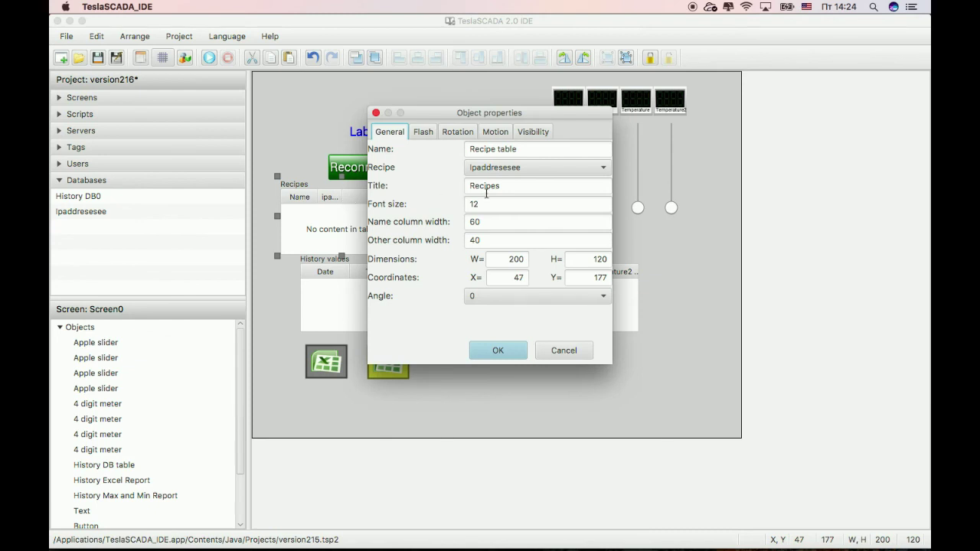
pyautogui.doubleClick(481, 239)
pyautogui.write('1000')
pyautogui.press('BackSpace')
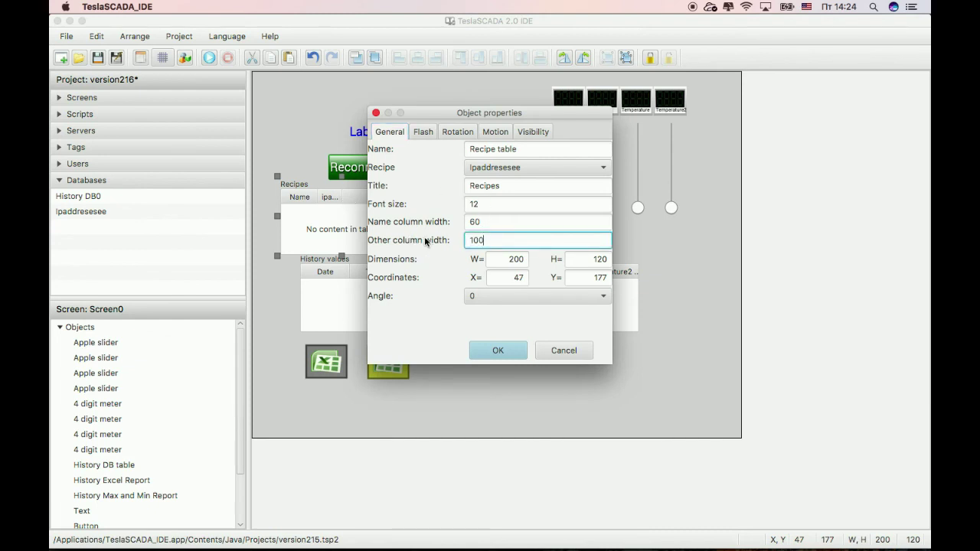
pyautogui.click(498, 349)
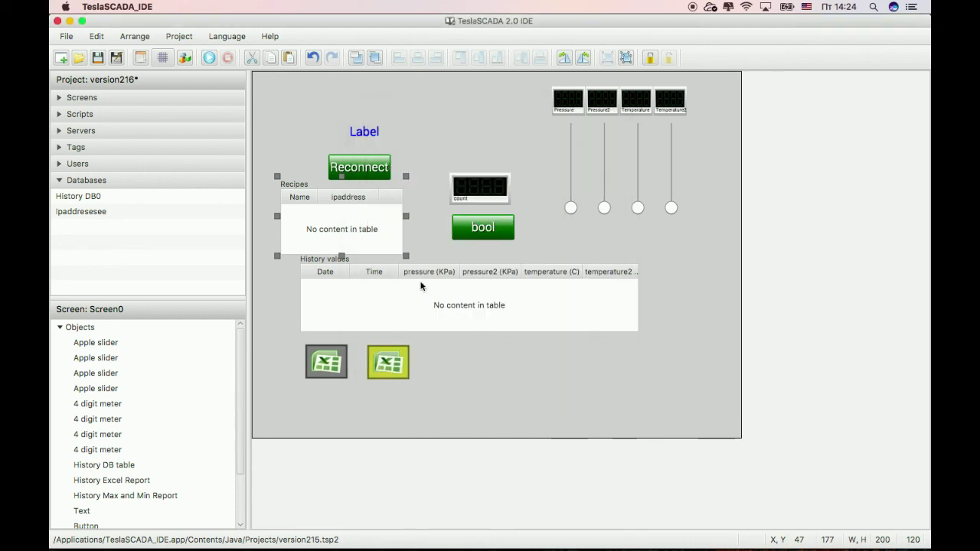
pyautogui.click(98, 57)
# - Move the count meter and the bool button to the right, next to the sliders, to free space beside the recipe table
pyautogui.moveTo(463, 201); pyautogui.dragTo(523, 203)
pyautogui.moveTo(506, 235); pyautogui.dragTo(567, 232)
pyautogui.moveTo(536, 193); pyautogui.dragTo(525, 197)
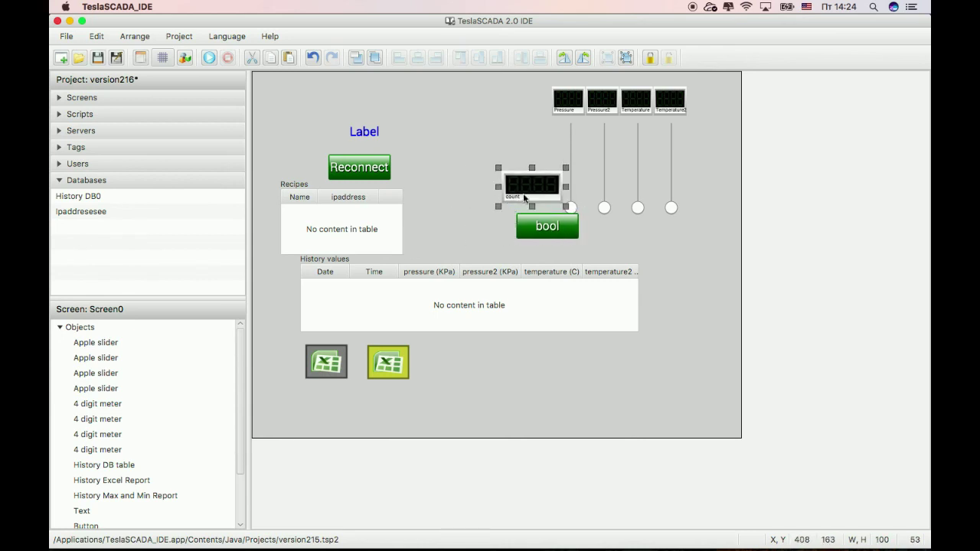
pyautogui.moveTo(531, 238); pyautogui.dragTo(517, 231)
# - Place a Recipe selector between the recipe table and the bool button, and open its properties
pyautogui.rightClick(429, 220)
pyautogui.click(438, 224)
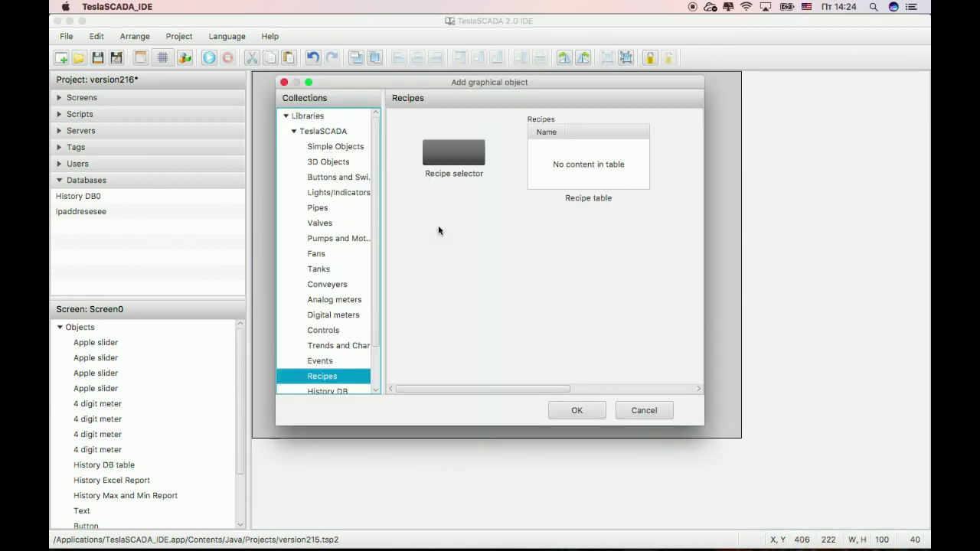
pyautogui.doubleClick(441, 147)
pyautogui.click(433, 214)
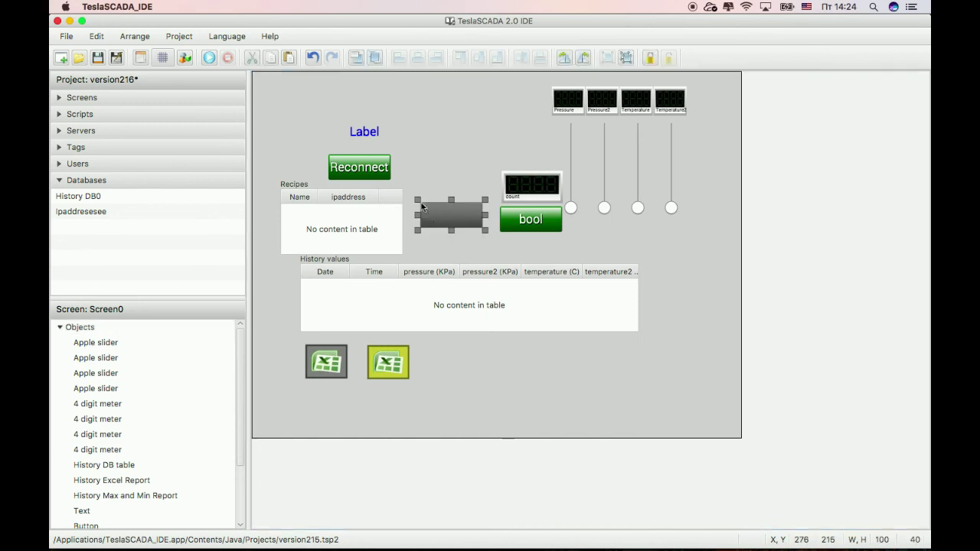
# - Link the recipe selector to the Ipaddresesee recipe and save the project
pyautogui.click(521, 146)
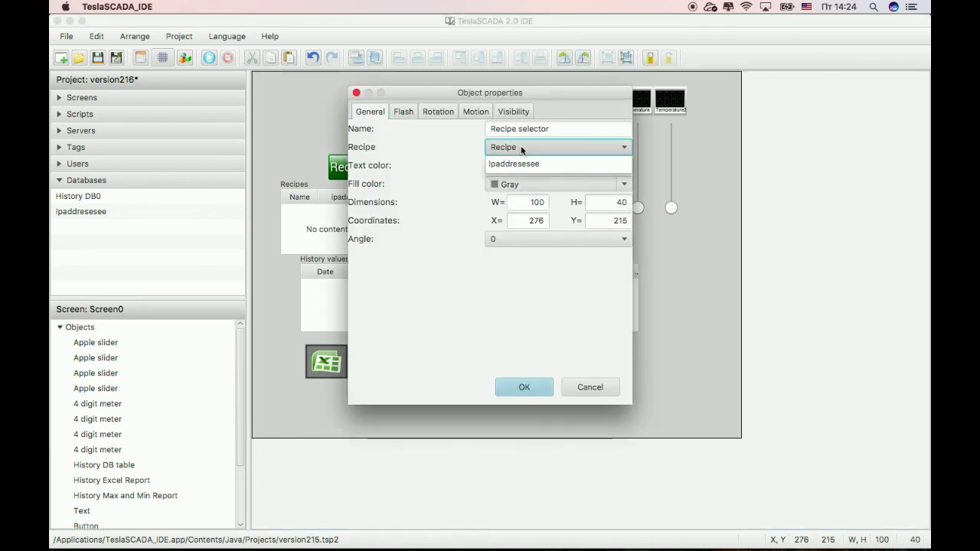
pyautogui.click(518, 166)
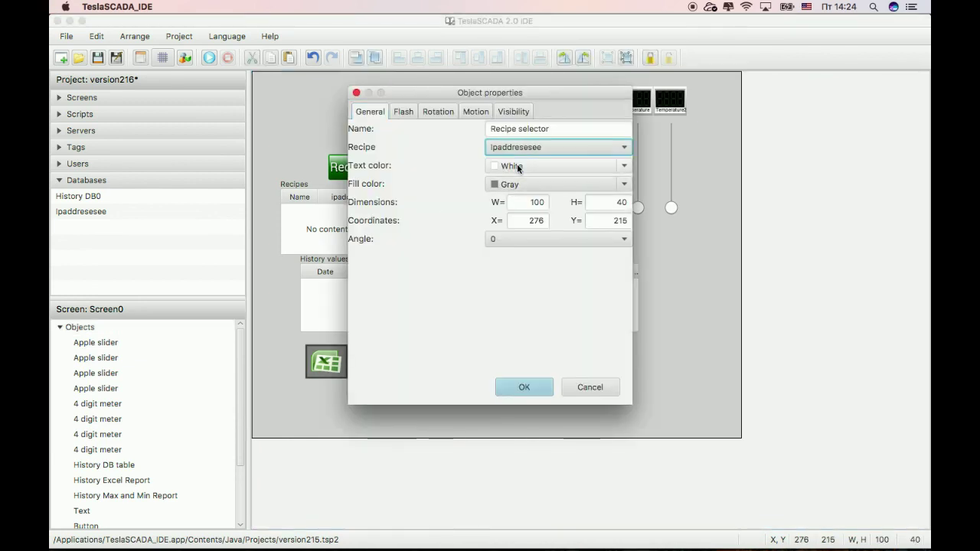
pyautogui.click(523, 388)
pyautogui.click(99, 58)
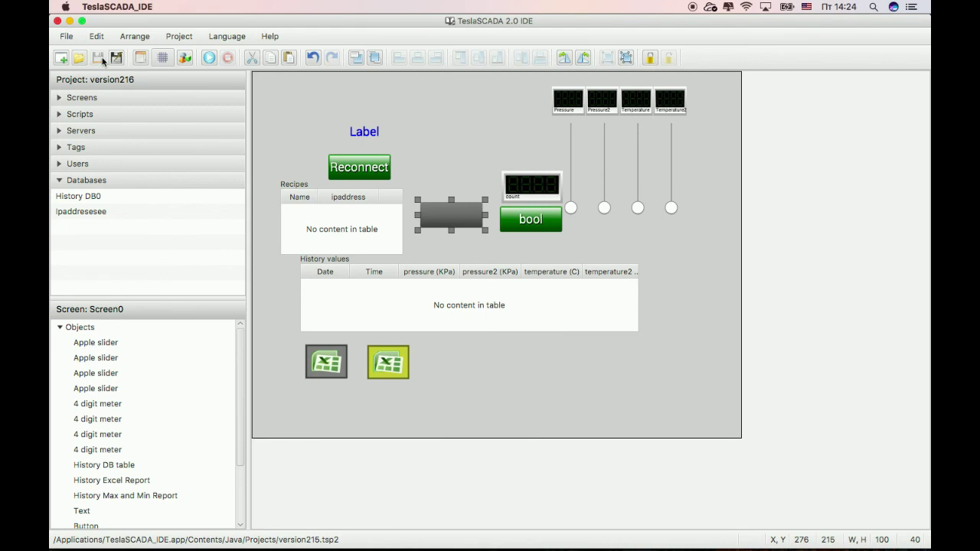
# - Switch to TeslaSCADA Runtime, reopen the saved project version215.tsp2 and run it
pyautogui.click(833, 534)
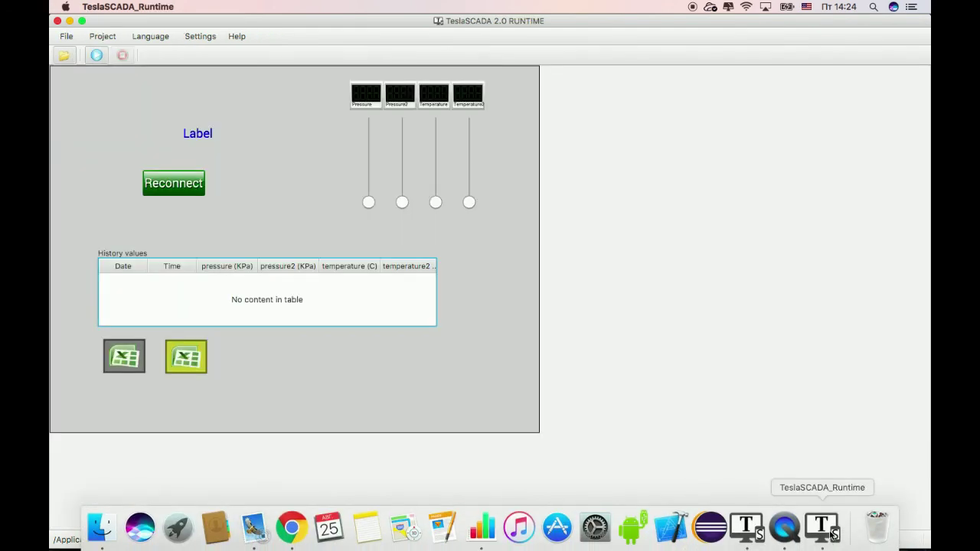
pyautogui.click(65, 56)
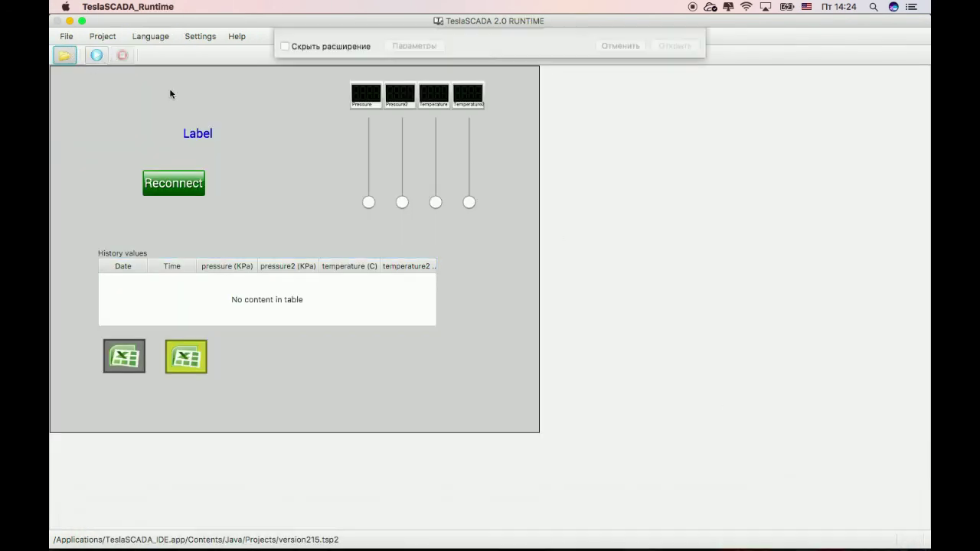
pyautogui.doubleClick(431, 74)
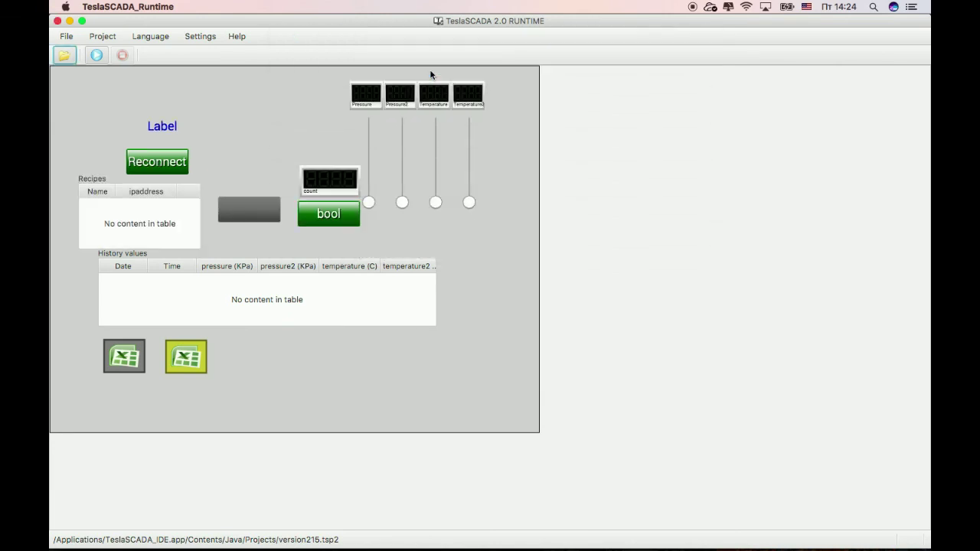
pyautogui.click(97, 55)
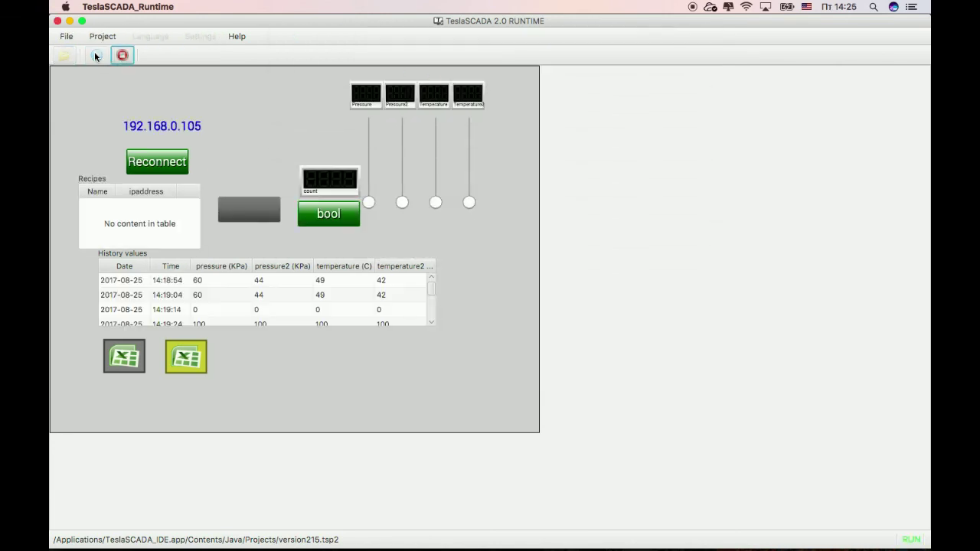
# - Add an entry to the recipe table named Device1 with ipaddress 192.168.0.105
pyautogui.rightClick(123, 214)
pyautogui.click(132, 237)
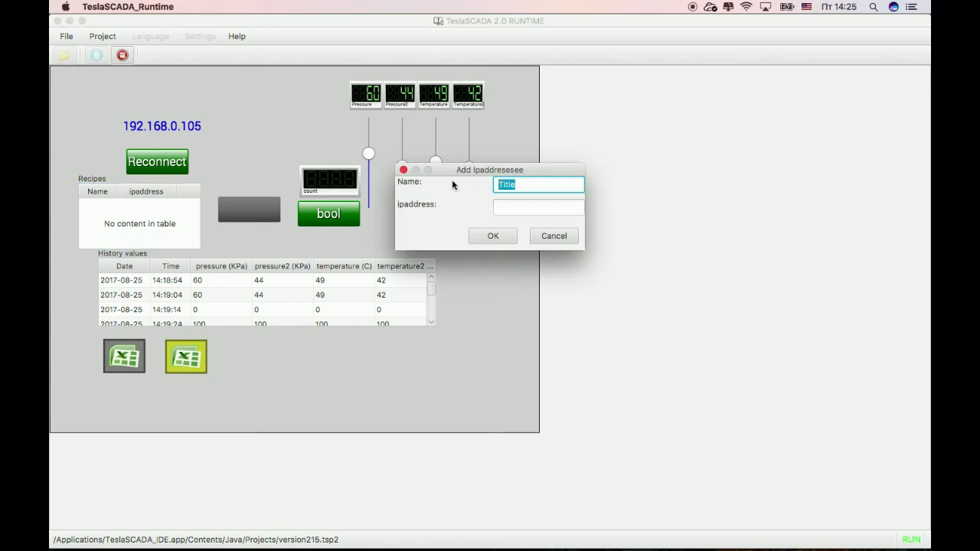
pyautogui.write('Devie')
pyautogui.press('BackSpace')
pyautogui.write('ce1')
pyautogui.click(506, 203)
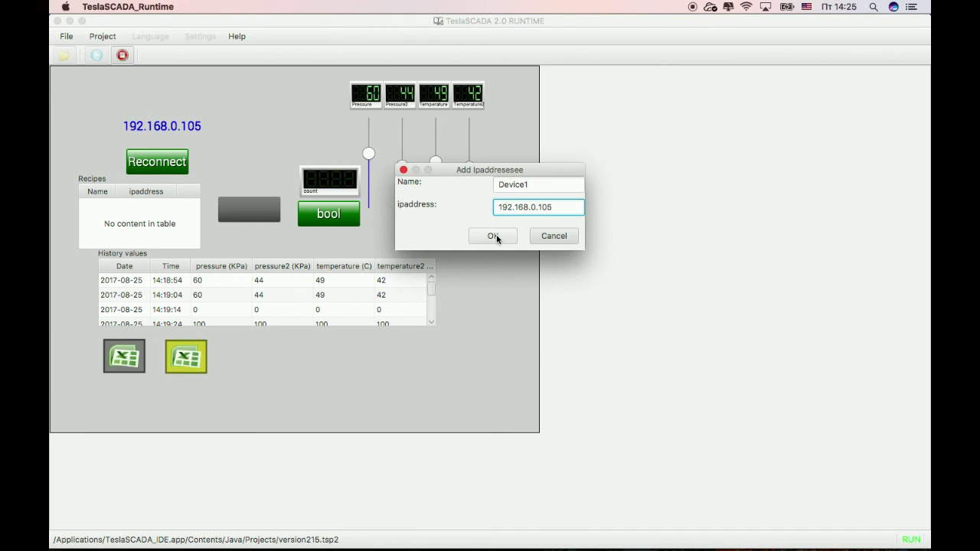
pyautogui.click(494, 236)
# - Add a second entry to the recipe table named Device2 with ipaddress 192.168.0.115
pyautogui.rightClick(142, 227)
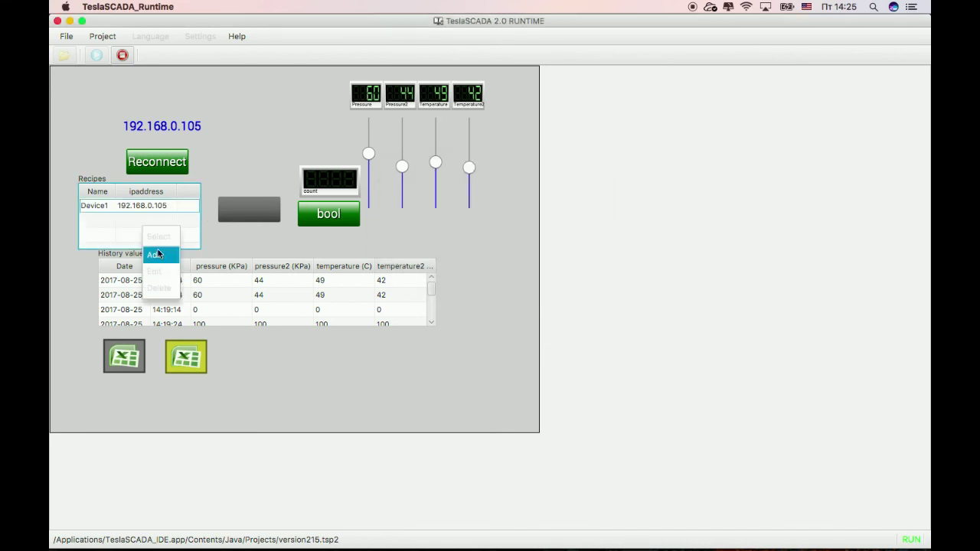
pyautogui.click(158, 254)
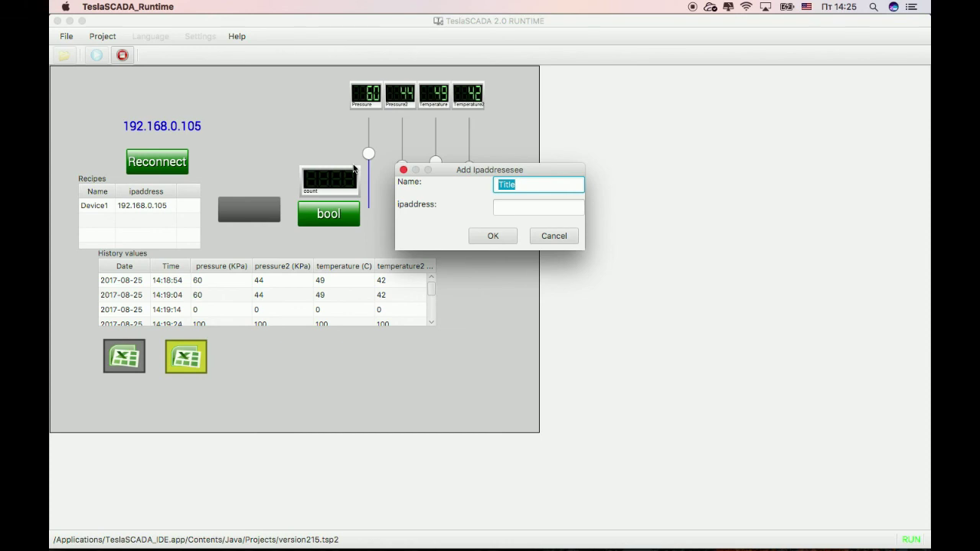
pyautogui.write('Device2')
pyautogui.click(498, 211)
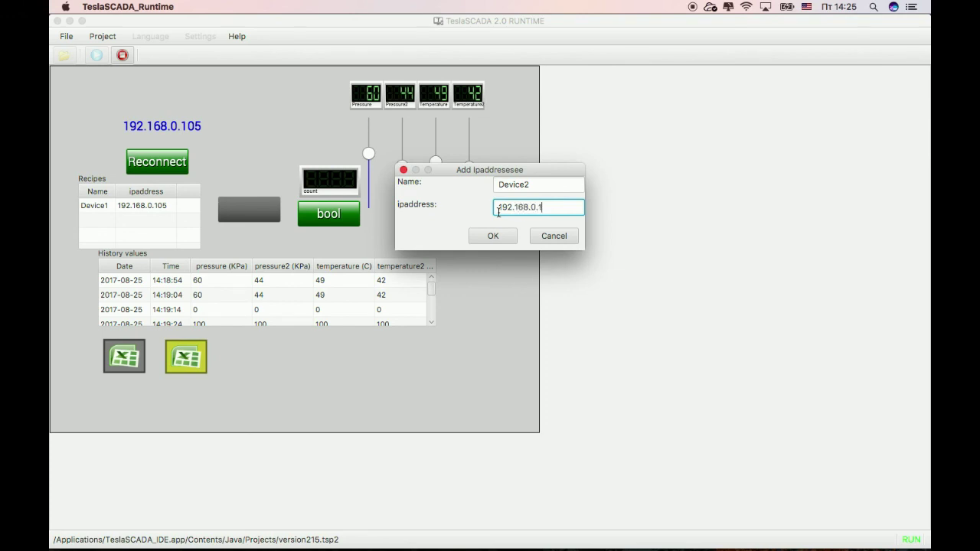
pyautogui.click(496, 235)
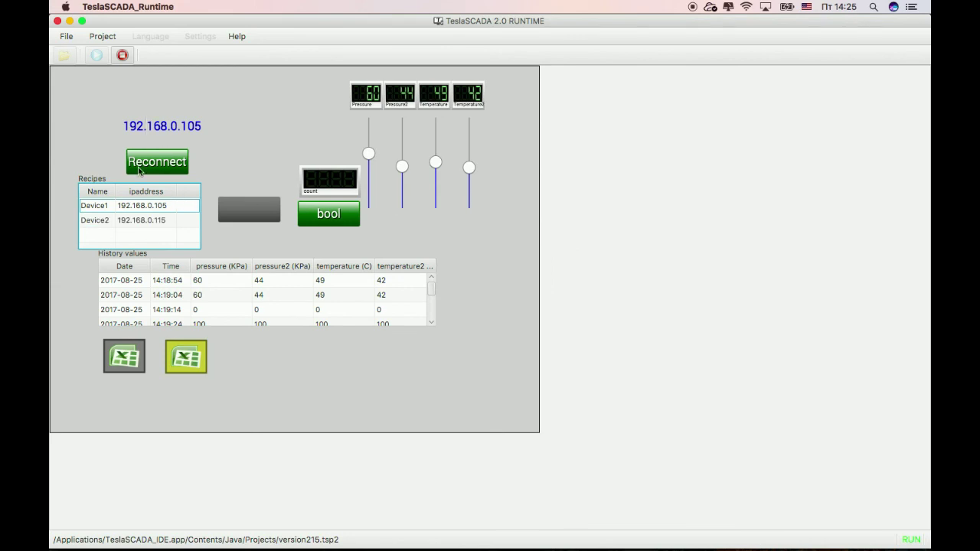
# - Select the Device2 recipe in the recipe table, confirm it and reconnect to the server
pyautogui.rightClick(124, 223)
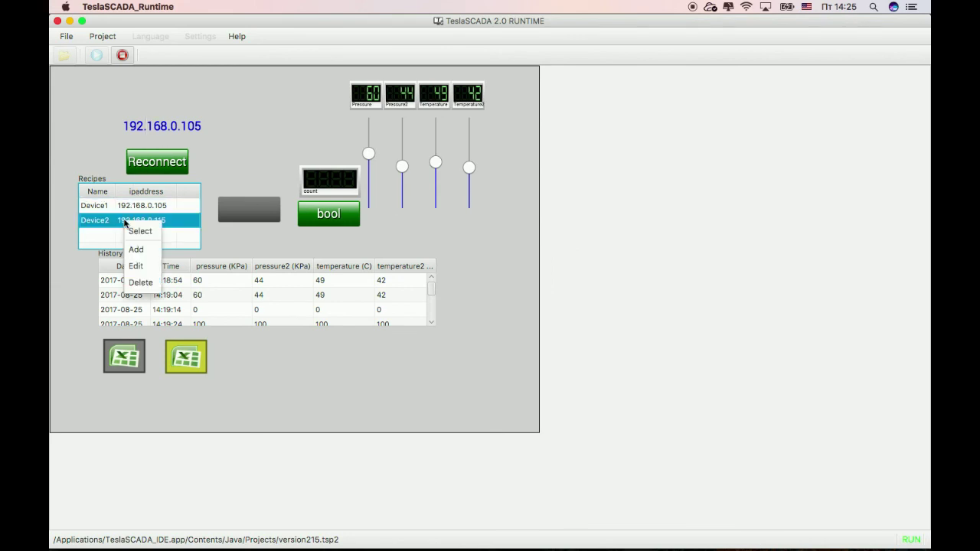
pyautogui.click(140, 231)
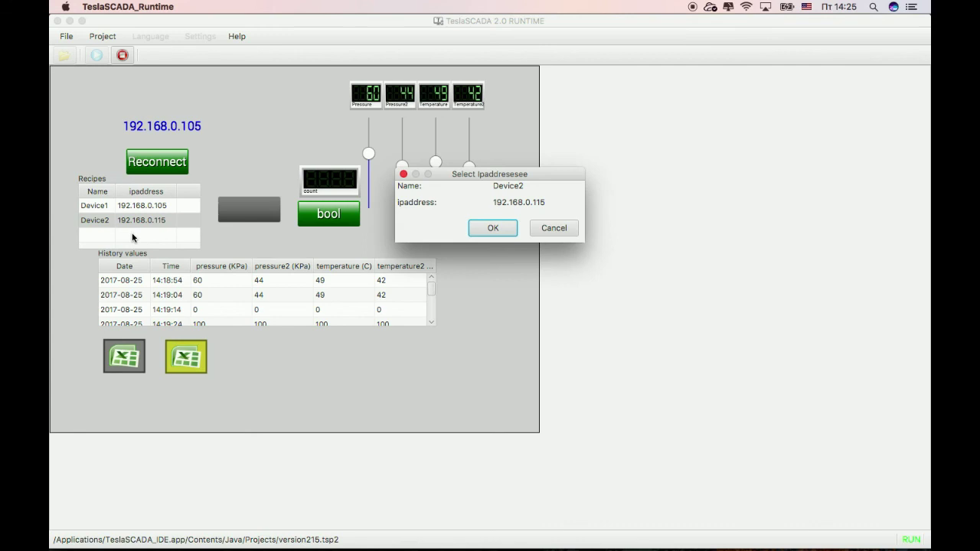
pyautogui.click(476, 229)
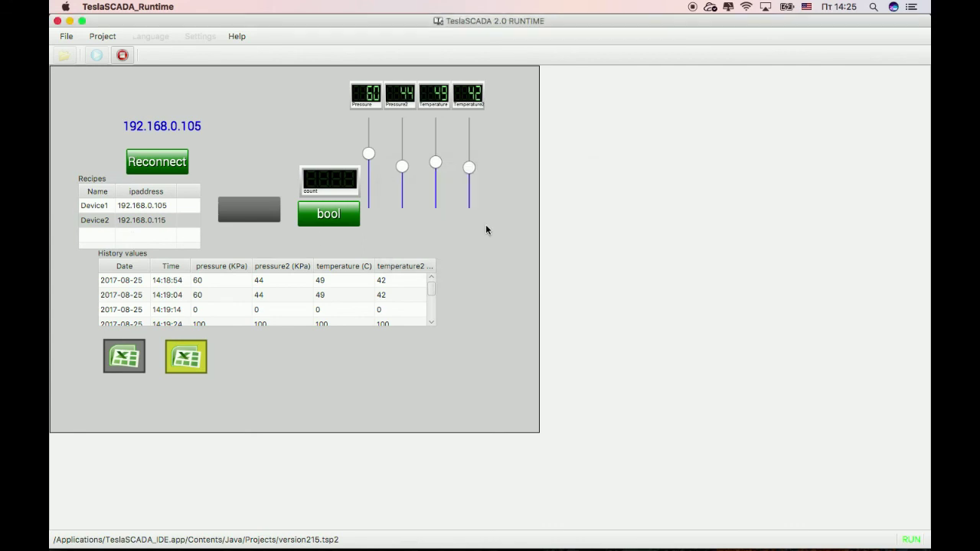
pyautogui.click(172, 166)
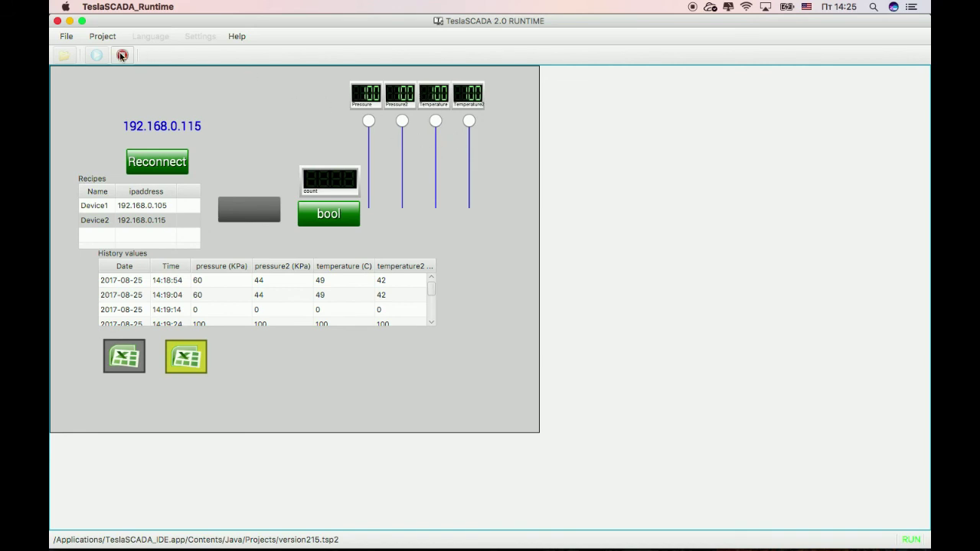
# - Choose the Device1 recipe with the recipe selector, confirm it and reconnect to the server
pyautogui.click(240, 217)
pyautogui.click(242, 234)
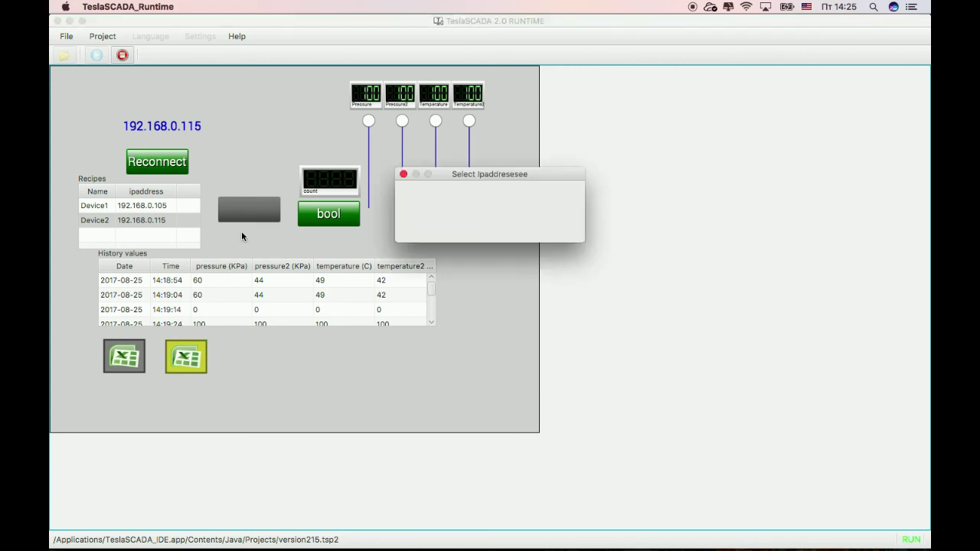
pyautogui.click(494, 228)
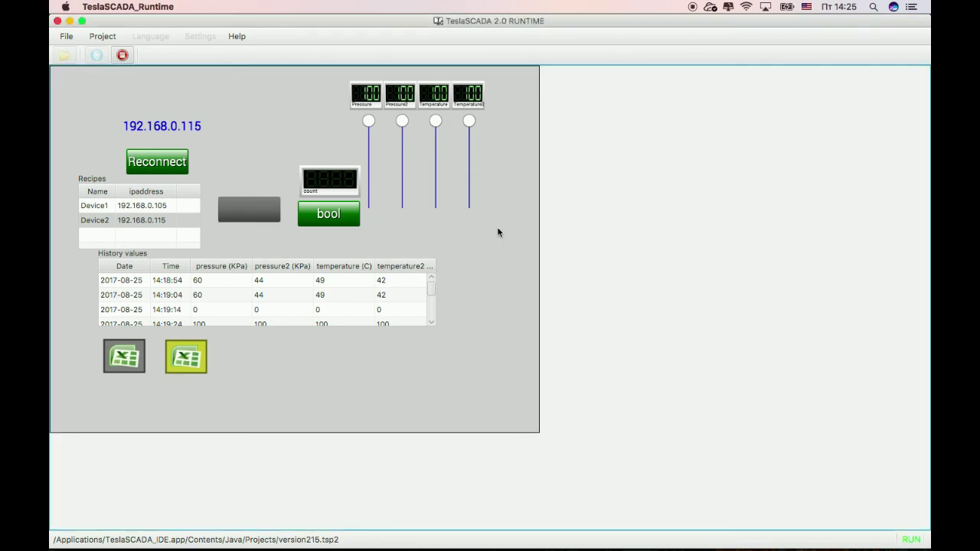
pyautogui.click(153, 160)
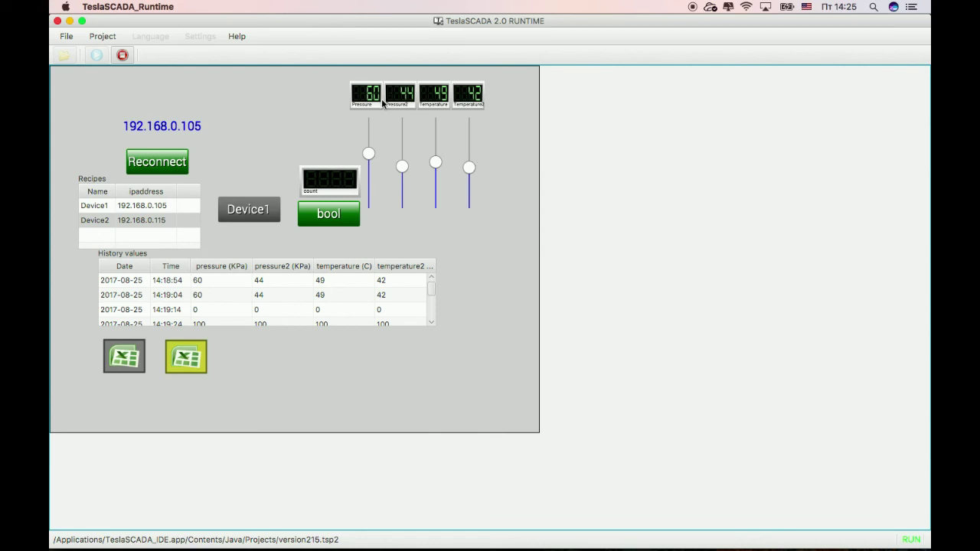
# - Switch to TeslaSCADA IDE and add a user named Operator0 with Save control operation enabled and priority 950
pyautogui.moveTo(784, 548)
pyautogui.click(743, 529)
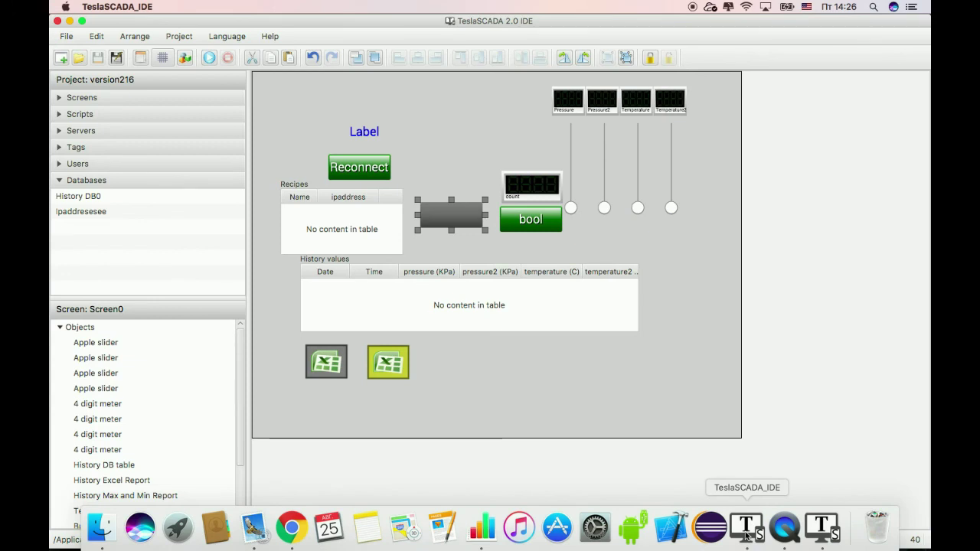
pyautogui.click(553, 355)
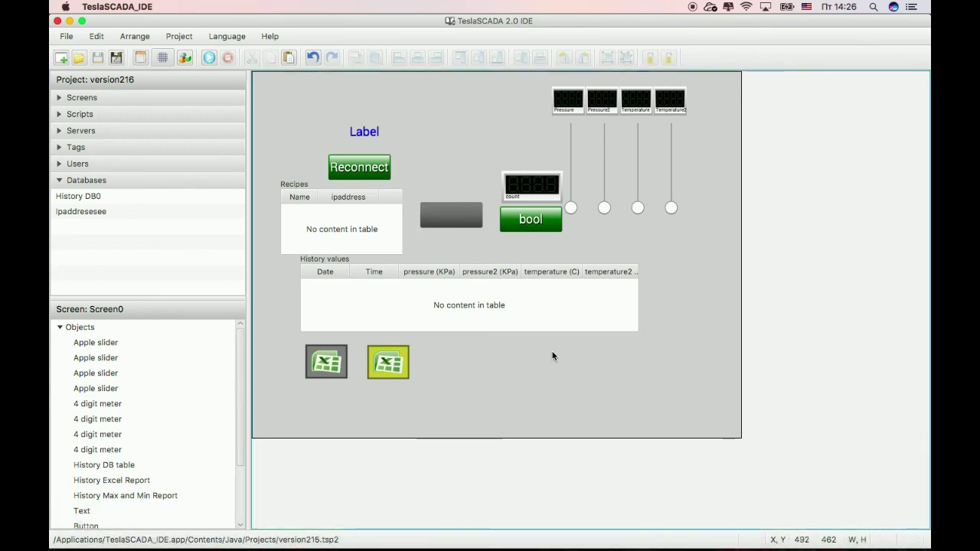
pyautogui.click(60, 164)
pyautogui.rightClick(66, 184)
pyautogui.click(75, 196)
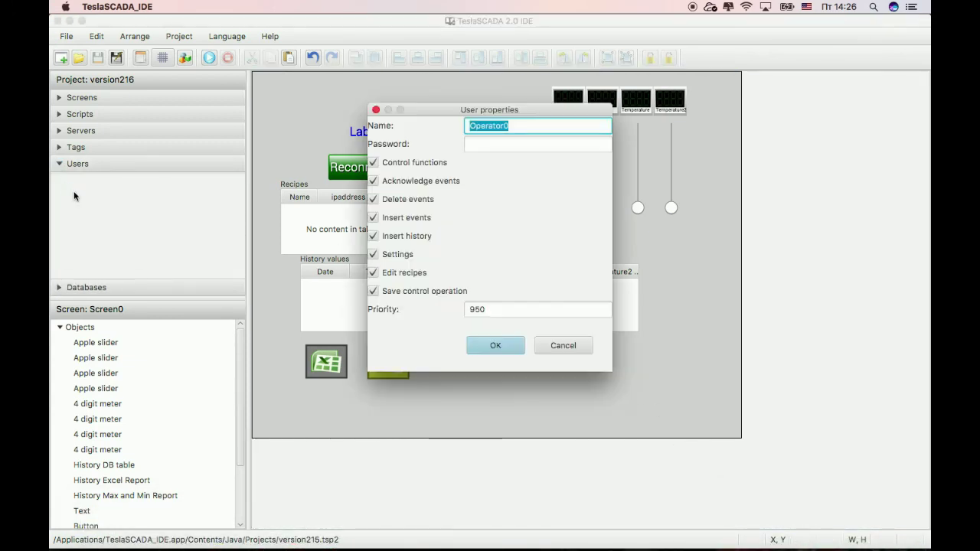
pyautogui.click(373, 292)
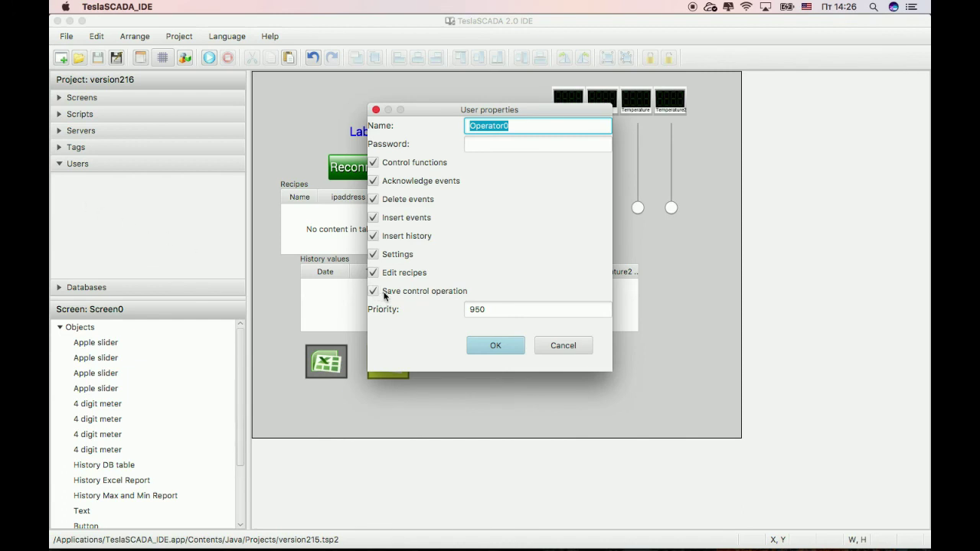
pyautogui.click(487, 345)
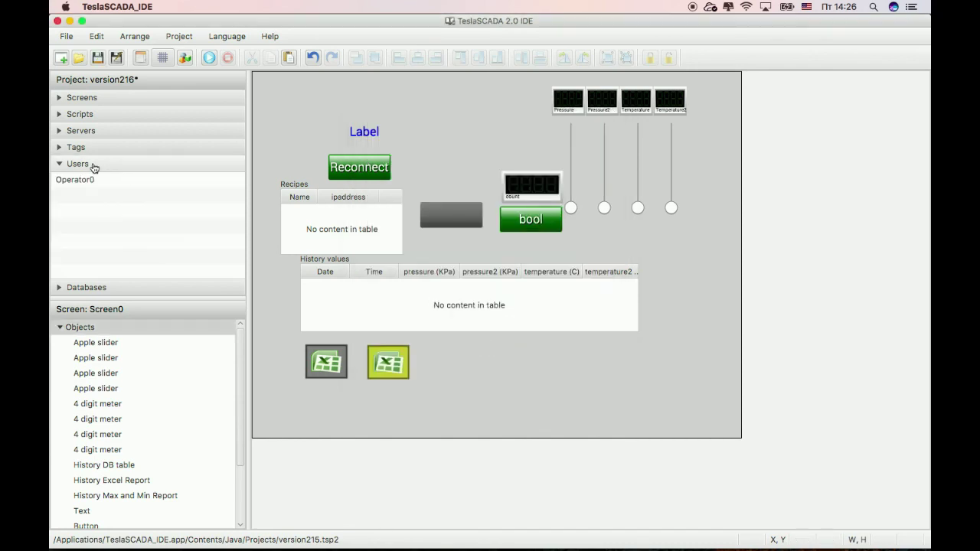
# - Review the alarm settings of the Temperature2 tag and accept them with Enable alarms on
pyautogui.click(86, 146)
pyautogui.scroll(1, 84, 191)
pyautogui.doubleClick(84, 184)
pyautogui.click(463, 118)
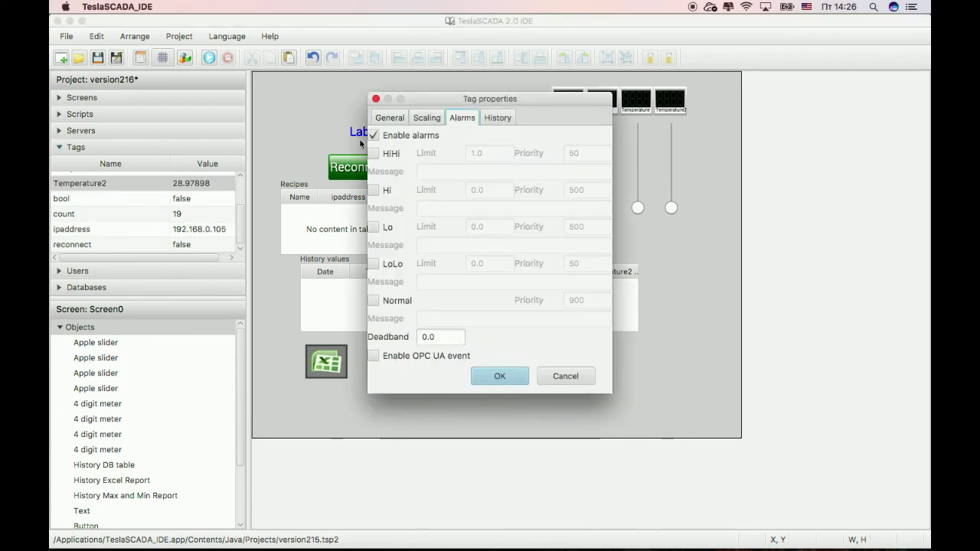
pyautogui.click(494, 377)
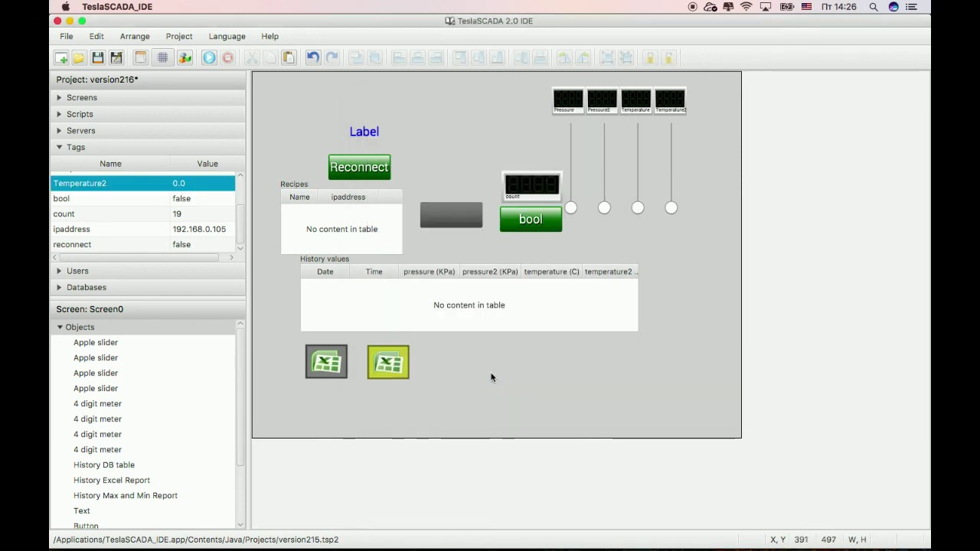
# - Add an Events table for all events below the history table and widen it until the Message column fits
pyautogui.rightClick(485, 363)
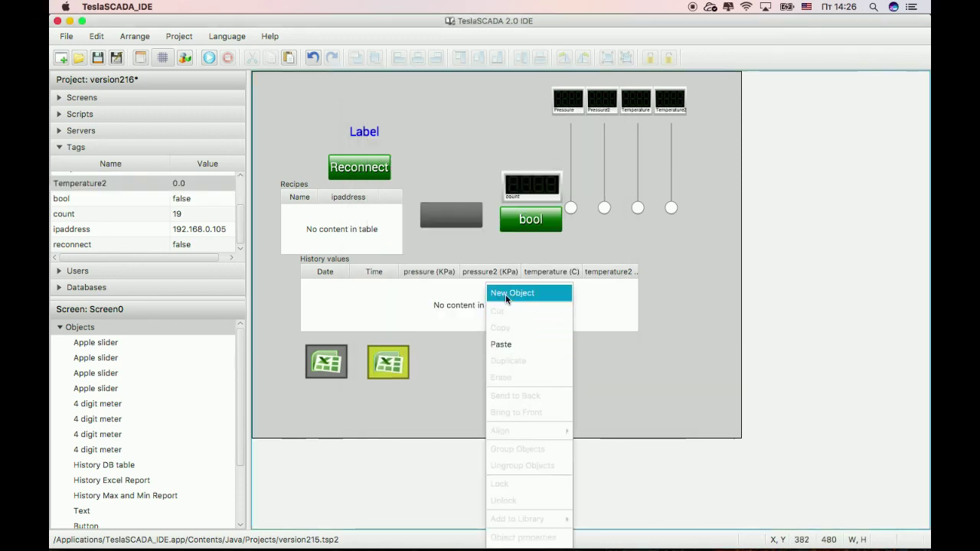
pyautogui.click(510, 296)
pyautogui.click(328, 361)
pyautogui.click(457, 175)
pyautogui.press('Return')
pyautogui.click(492, 350)
pyautogui.moveTo(545, 388); pyautogui.dragTo(501, 372)
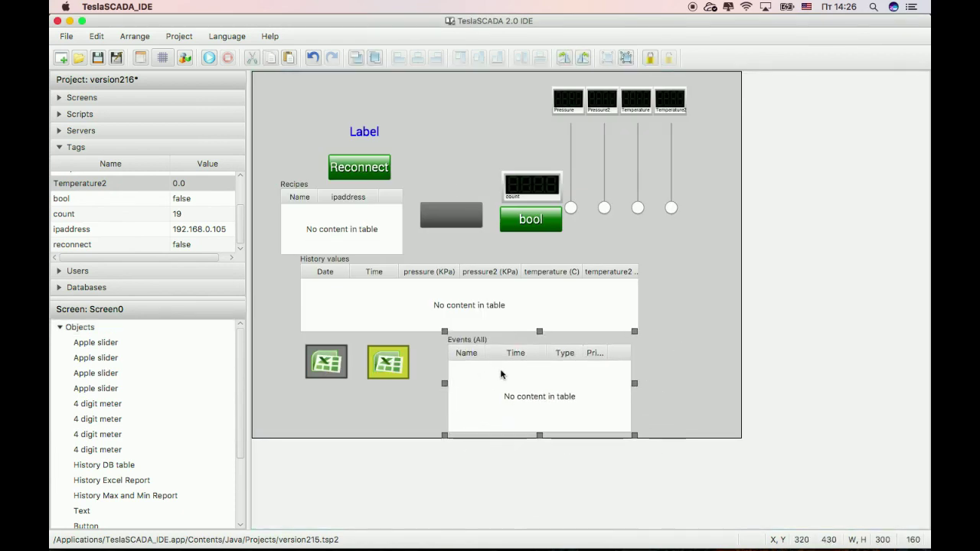
pyautogui.moveTo(637, 383); pyautogui.dragTo(726, 383)
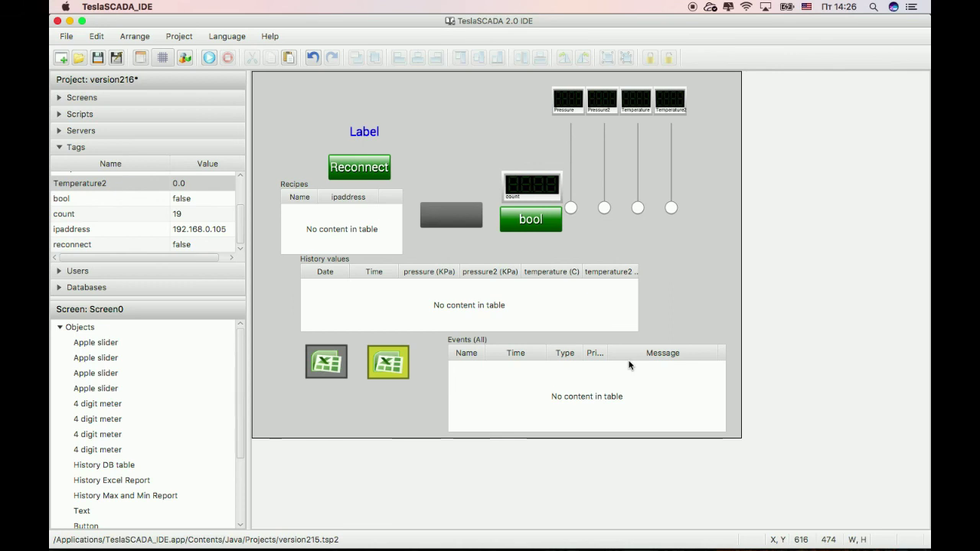
# - Save the project and run it in the IDE, logging in as Operator0
pyautogui.click(97, 58)
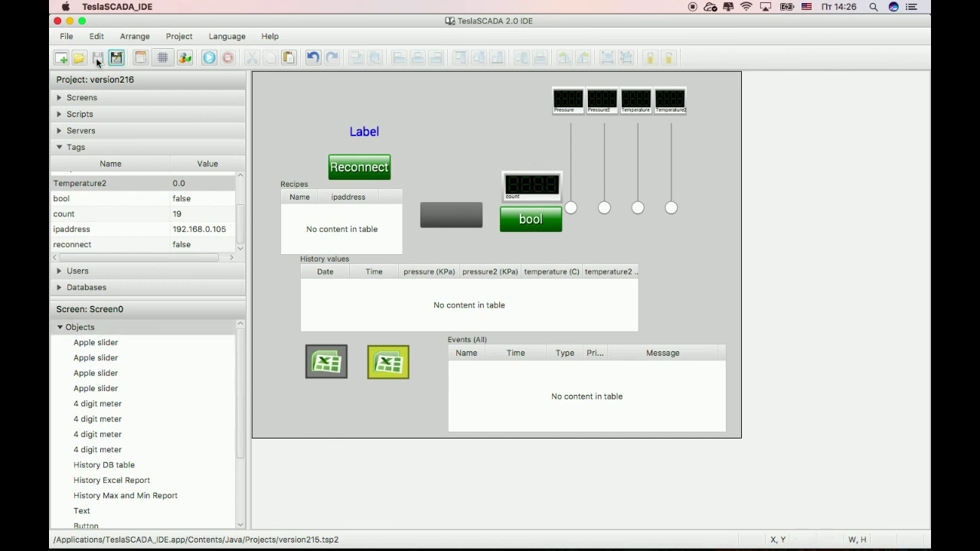
pyautogui.click(208, 59)
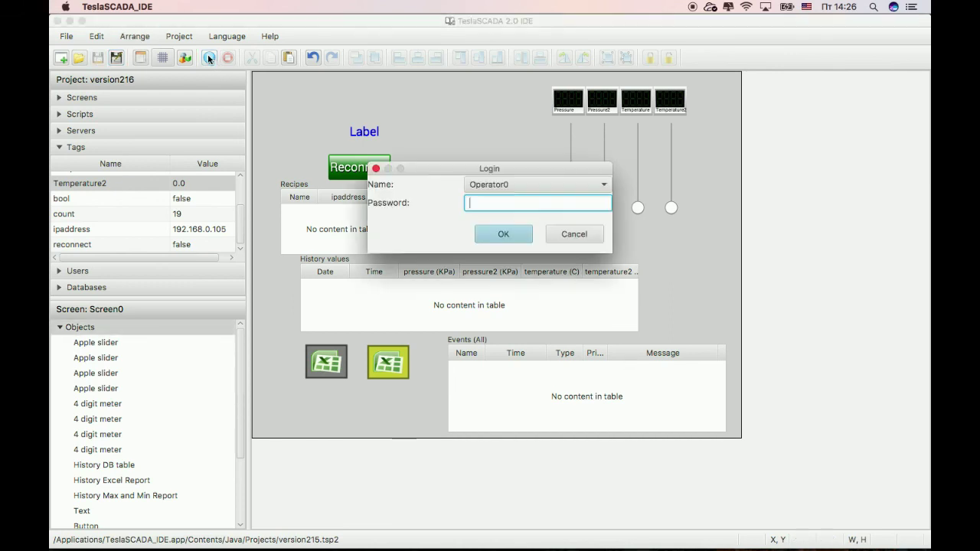
pyautogui.click(513, 234)
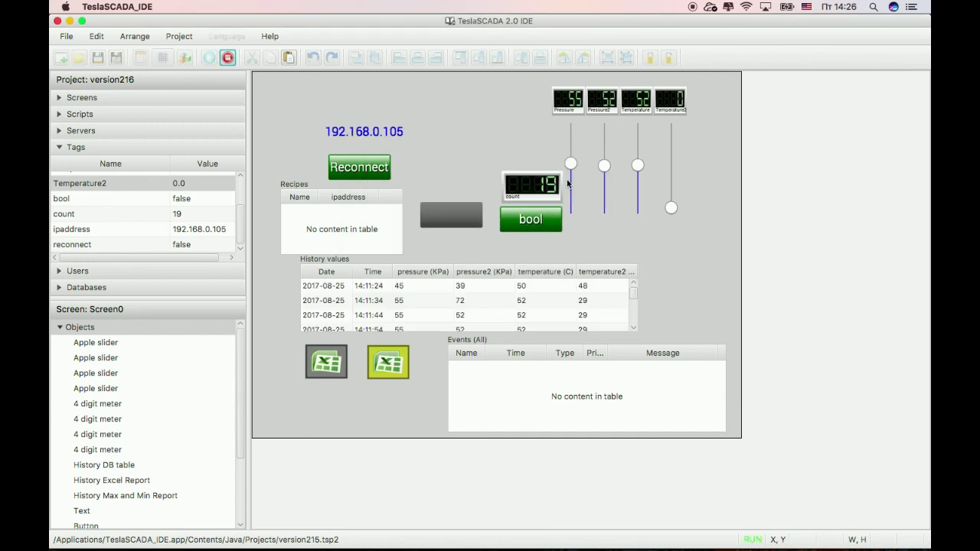
# - Lower Pressure to about 38 and raise it to about 70, widening the Message column to examine the logged write operations
pyautogui.moveTo(570, 164); pyautogui.dragTo(571, 177)
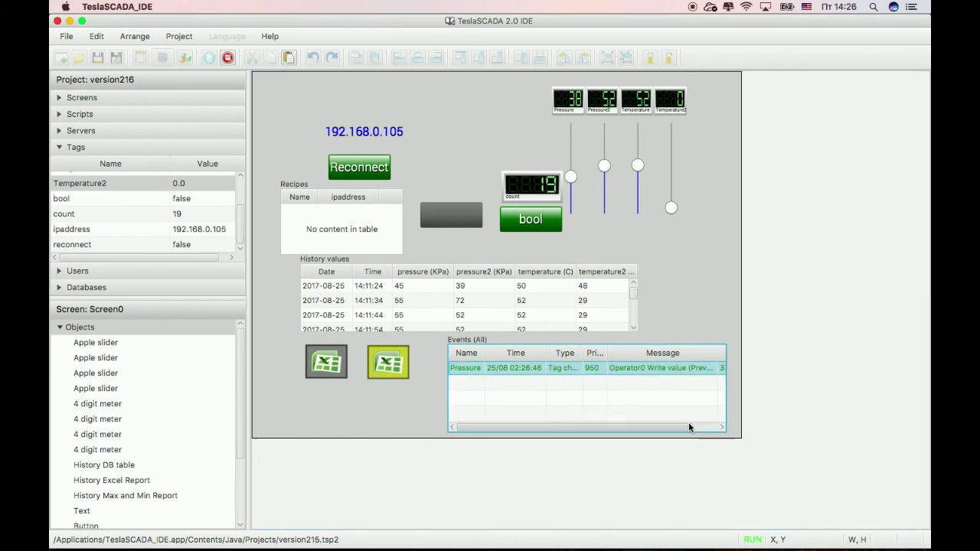
pyautogui.moveTo(689, 427); pyautogui.dragTo(717, 428)
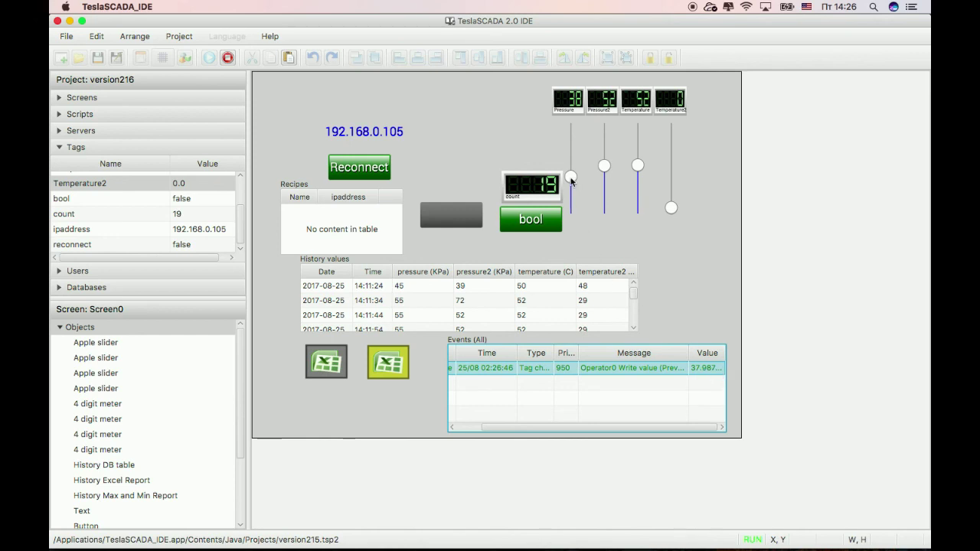
pyautogui.moveTo(571, 177); pyautogui.dragTo(570, 152)
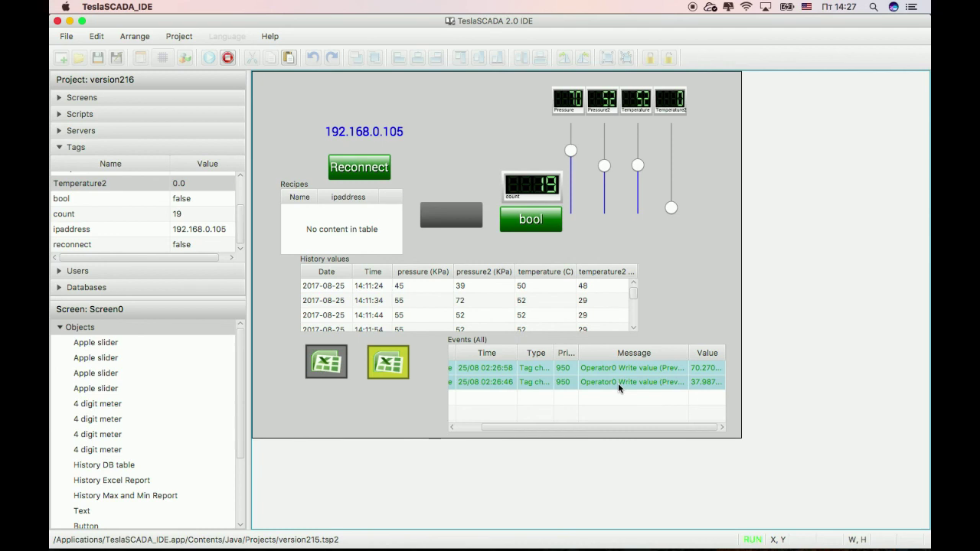
pyautogui.moveTo(689, 356); pyautogui.dragTo(714, 356)
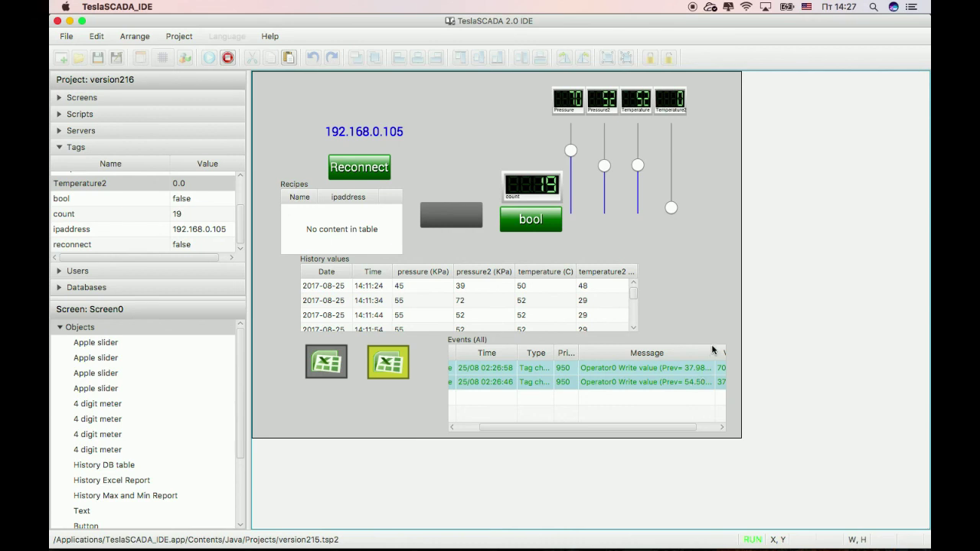
pyautogui.moveTo(711, 355); pyautogui.dragTo(695, 355)
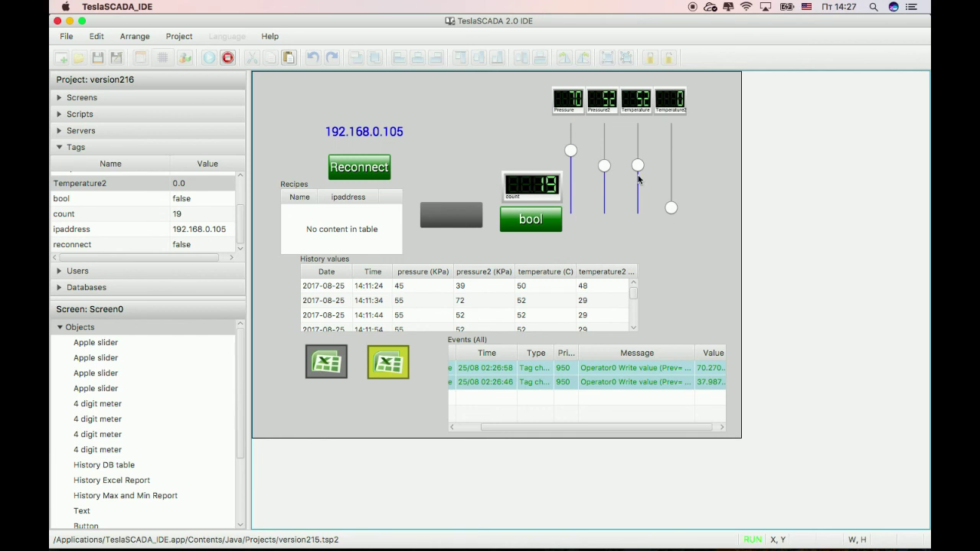
# - Raise Temperature2 to about 52, and afterward set Temperature2 to about 36, Temperature to about 31 and Pressure2 to about 40
pyautogui.moveTo(671, 206); pyautogui.dragTo(671, 165)
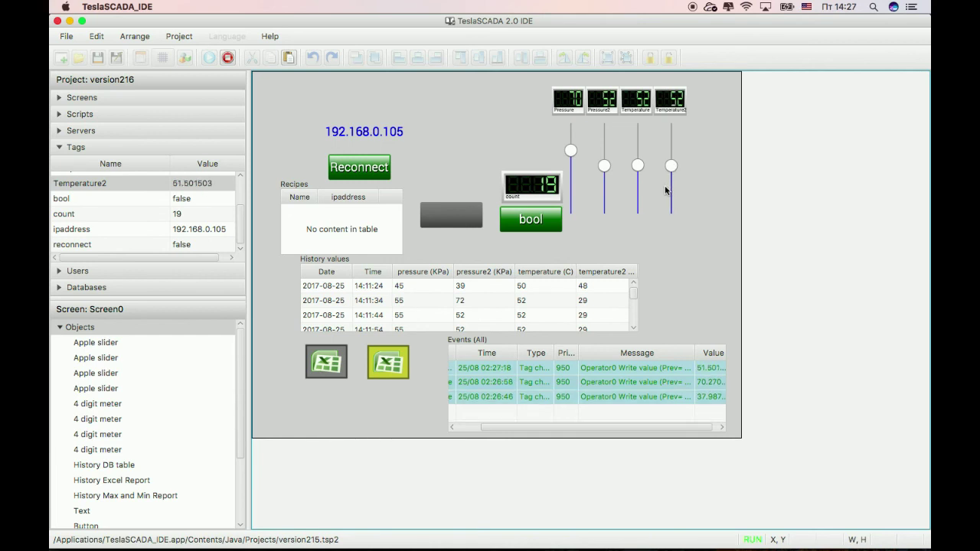
pyautogui.click(696, 353)
pyautogui.moveTo(694, 352)
pyautogui.mouseDown()
pyautogui.moveTo(706, 352)
pyautogui.moveTo(696, 352)
pyautogui.mouseUp()
pyautogui.moveTo(672, 166); pyautogui.dragTo(604, 175)
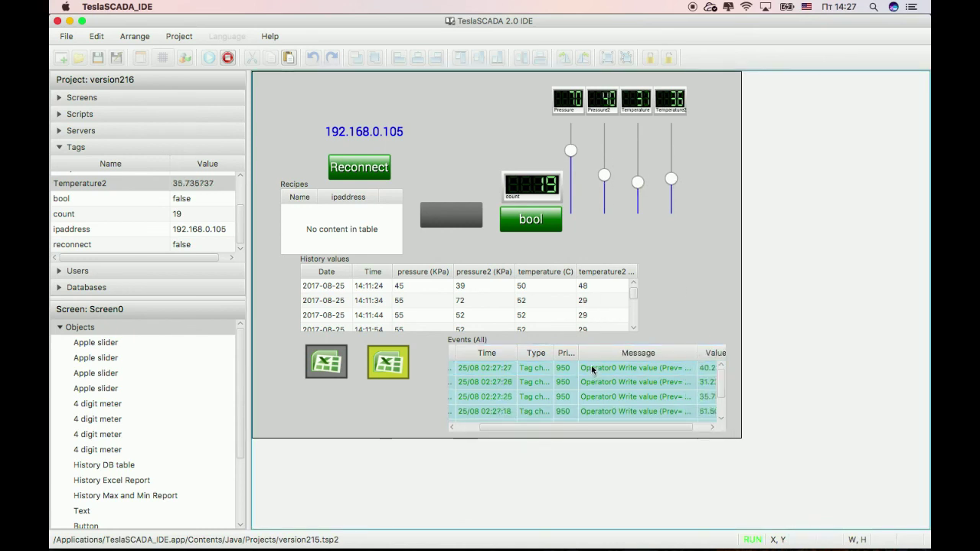